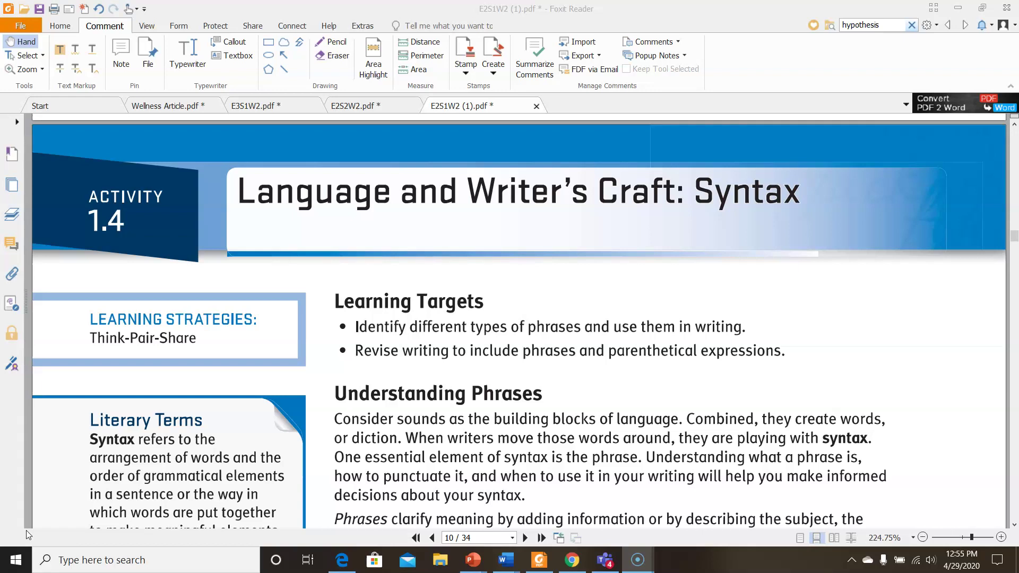
Scroll page 10 of E2S1W2 (1).pdf to show Activity 1.4's Understanding Phrases section
click(11, 568)
drag(654, 389, 634, 166)
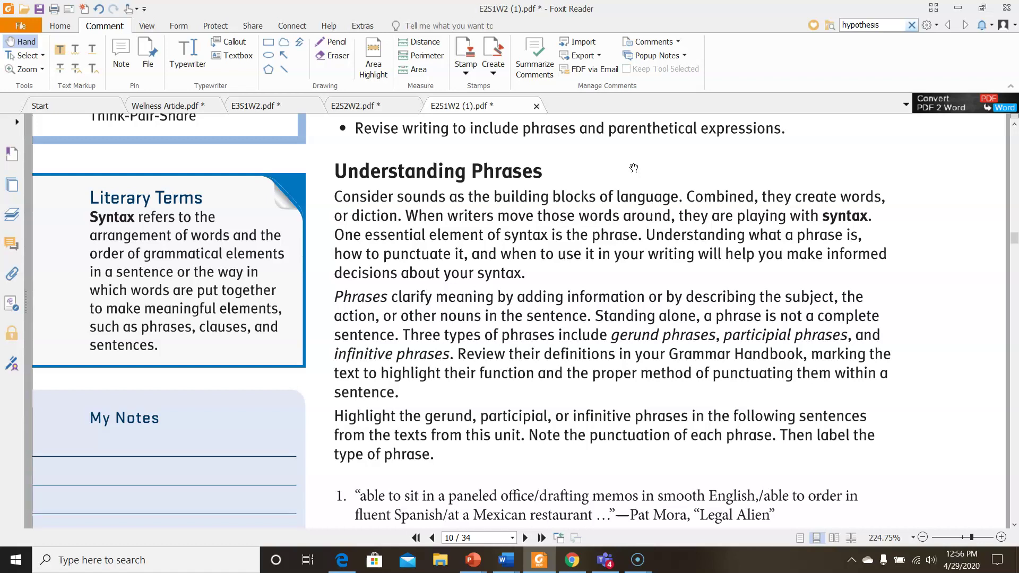
Area-highlight 'gerund phrases, participial phrases, and infinitive phrases' in yellow across two lines
click(373, 59)
drag(611, 326, 893, 346)
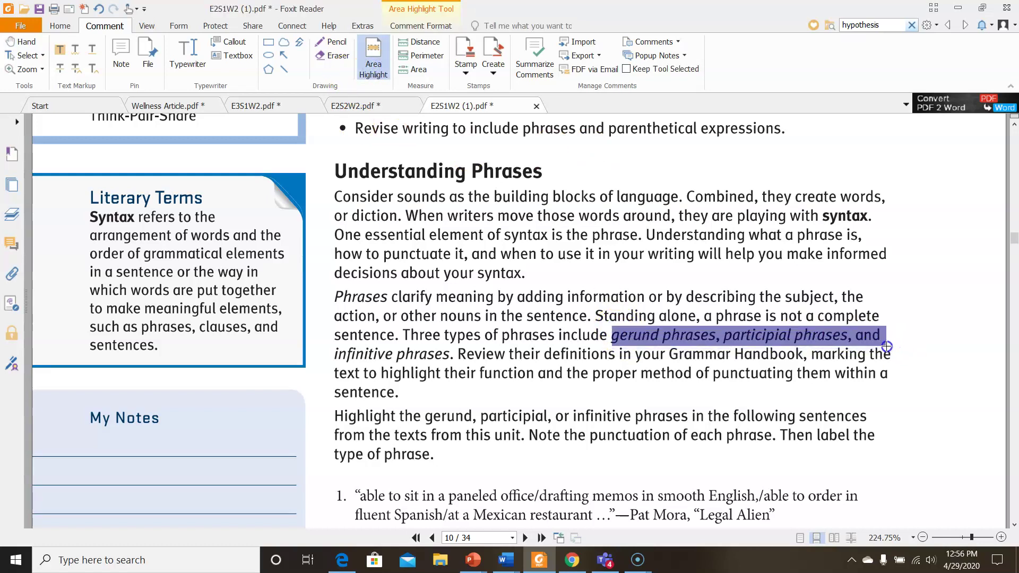
click(373, 58)
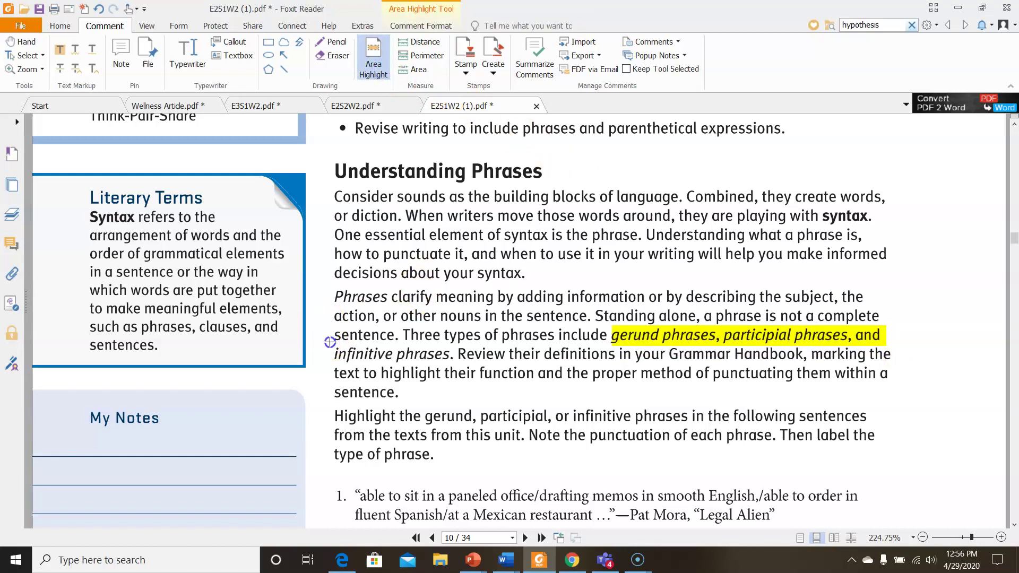
drag(330, 343, 454, 365)
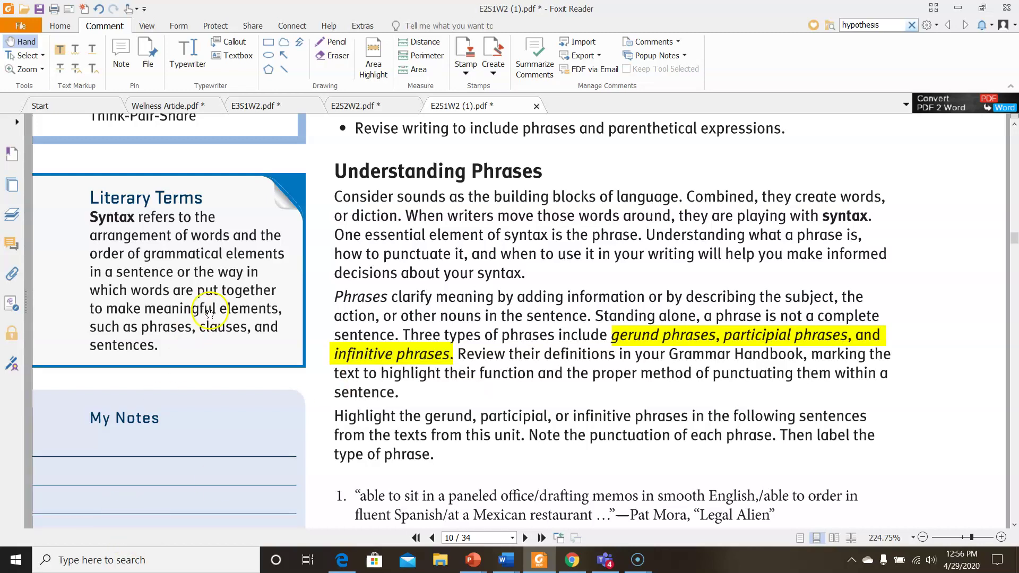
Highlight the Syntax definition in Literary Terms yellow, then scroll down to the My Notes lines
click(373, 59)
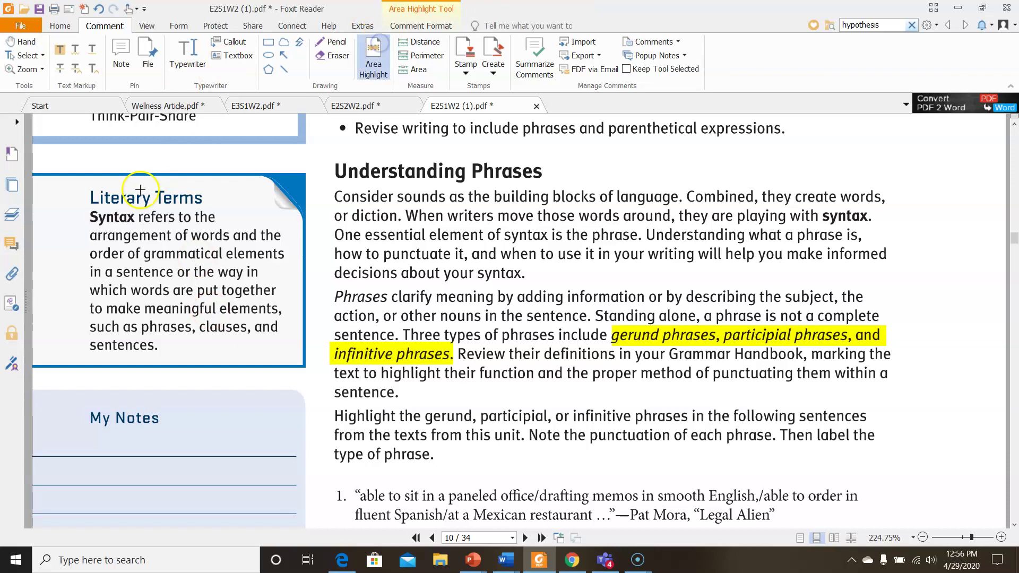
drag(81, 210, 290, 361)
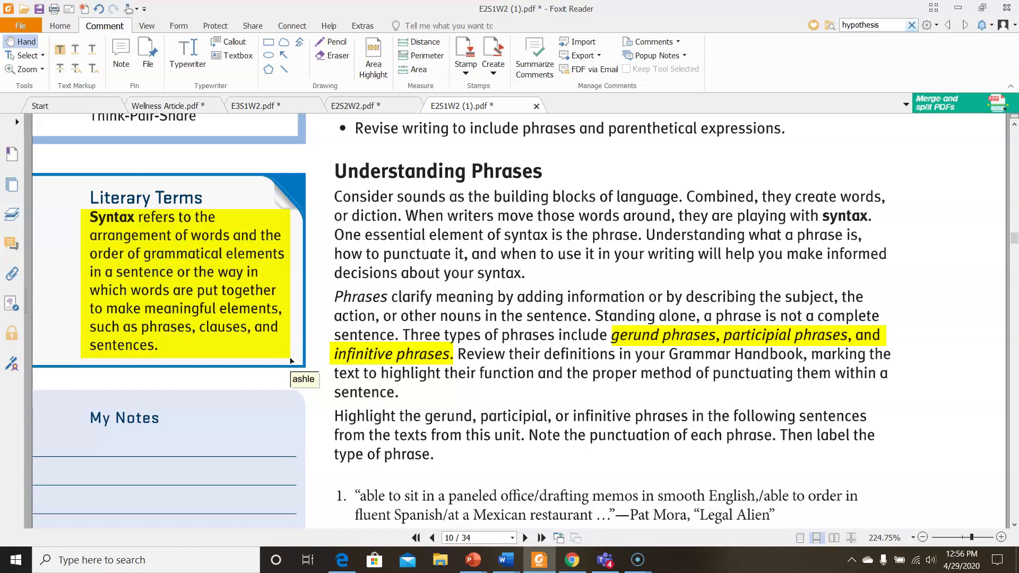
scroll(290, 361, down, 3)
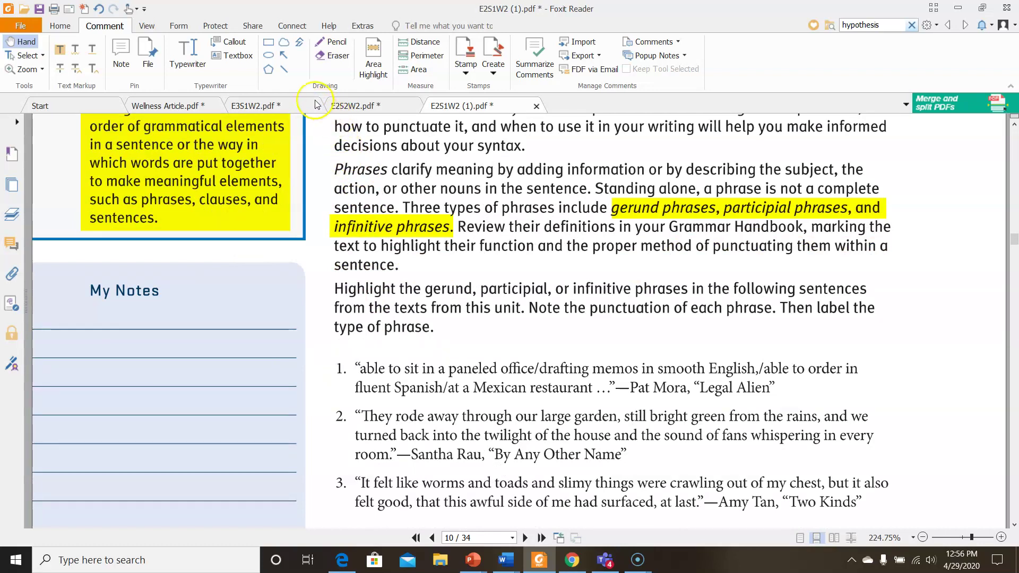
Add a typewriter note 'ing words (gerund phrase)' with the example 'I like swimming in my pool.'
click(187, 51)
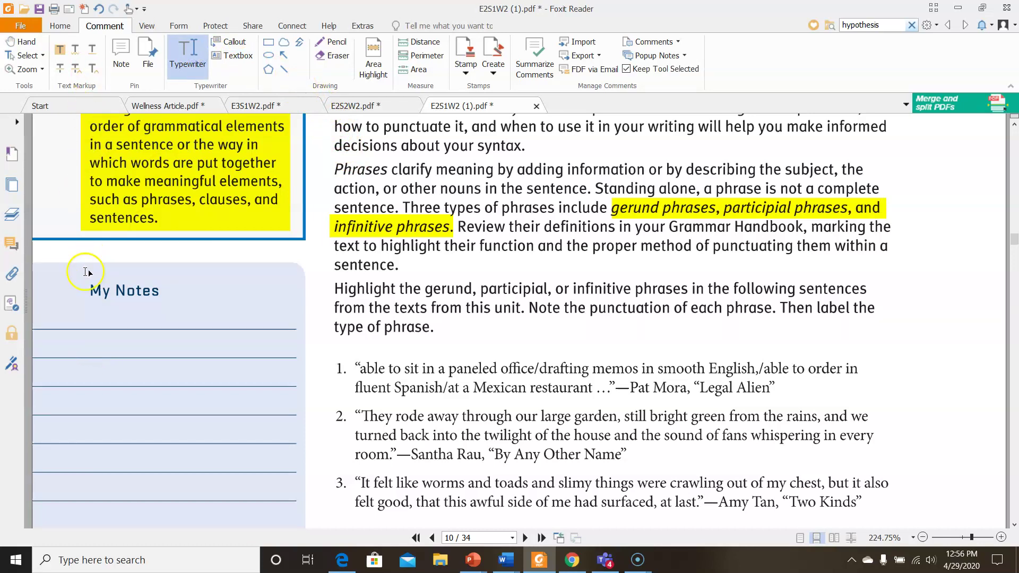
click(62, 343)
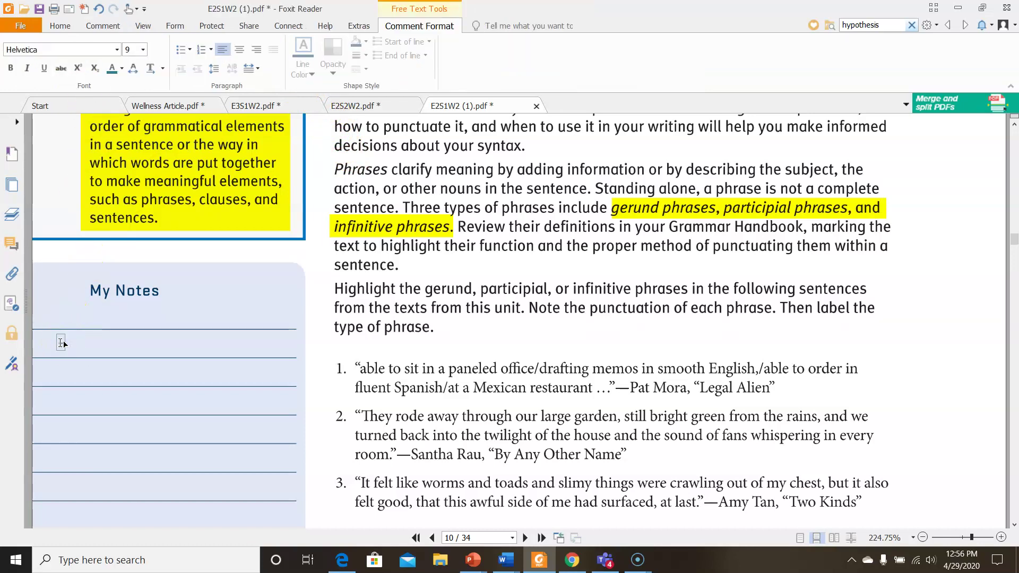
text(ing words ()
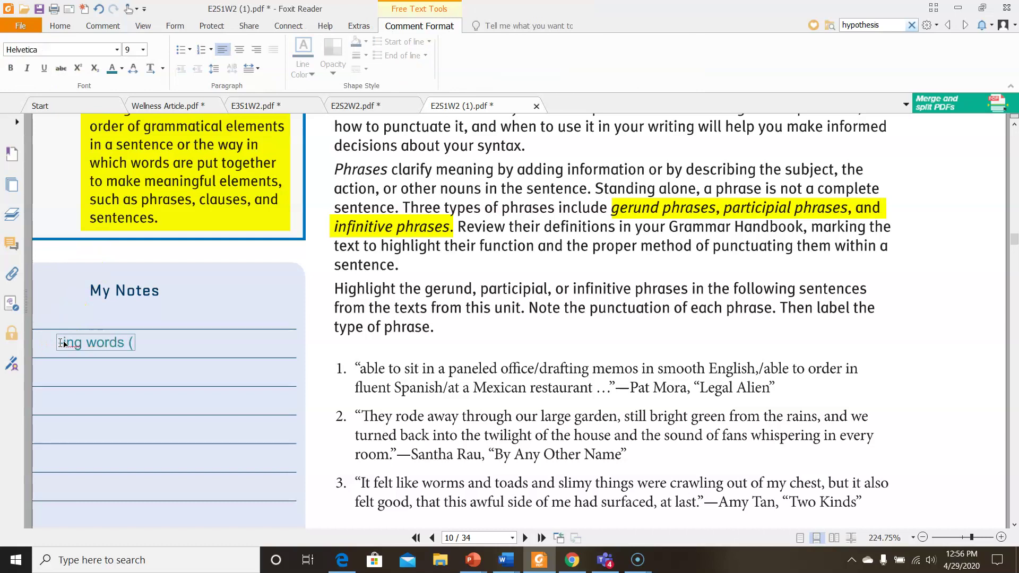
text(gerund phrase))
key(Return)
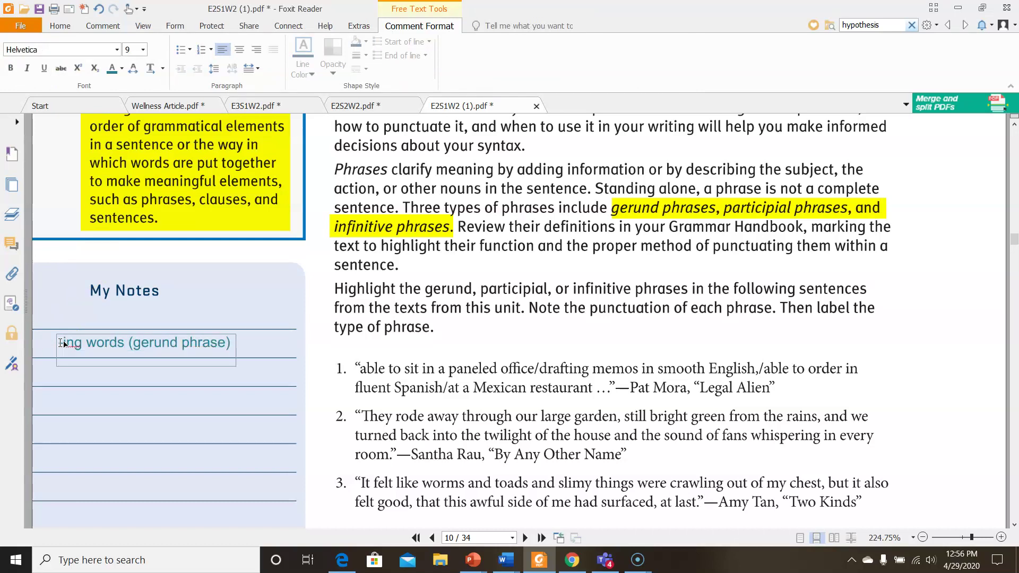
text(I like to)
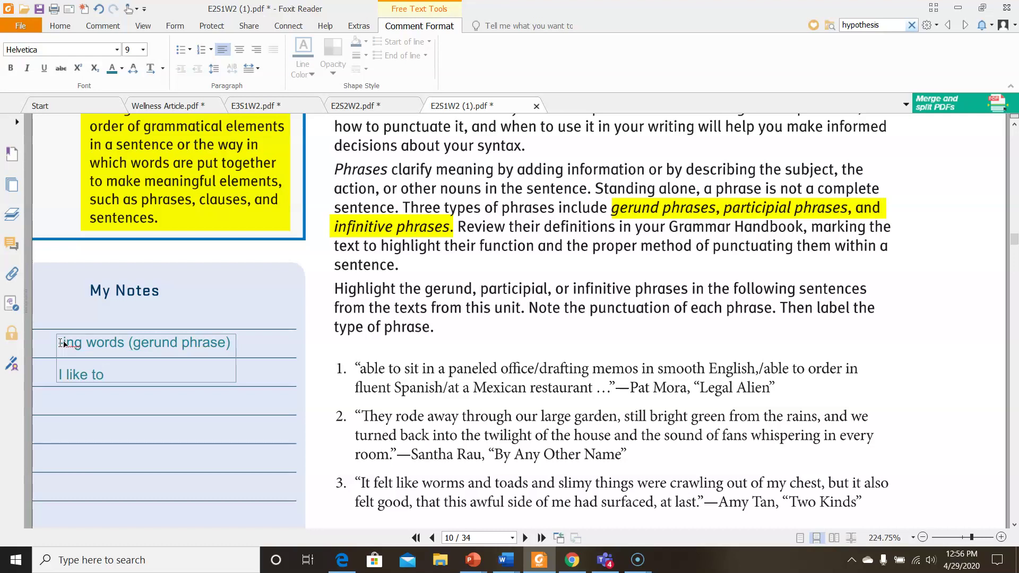
key(BackSpace)
key(BackSpace)
key(BackSpace)
text(swimm)
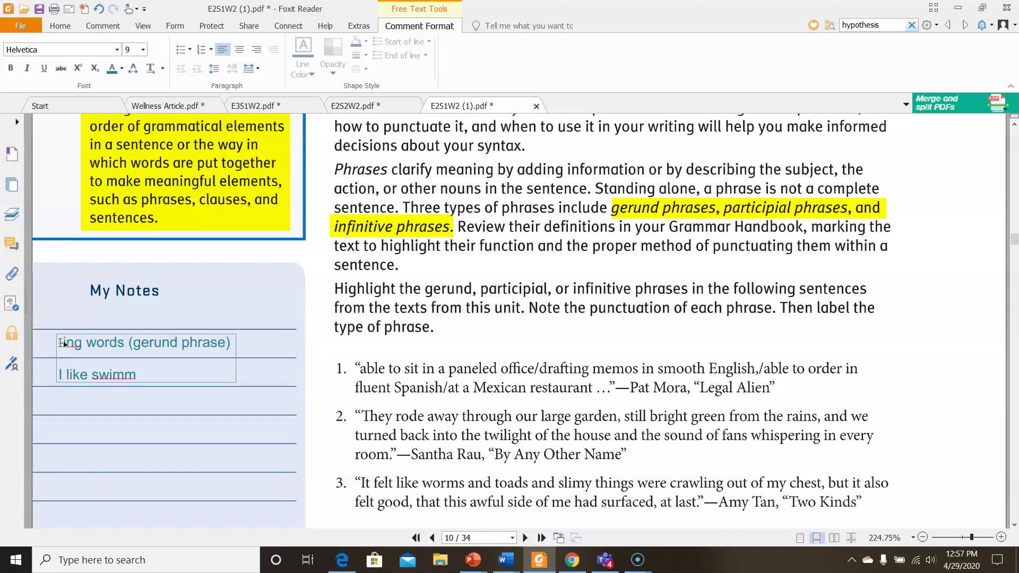
text(ing in my pool.)
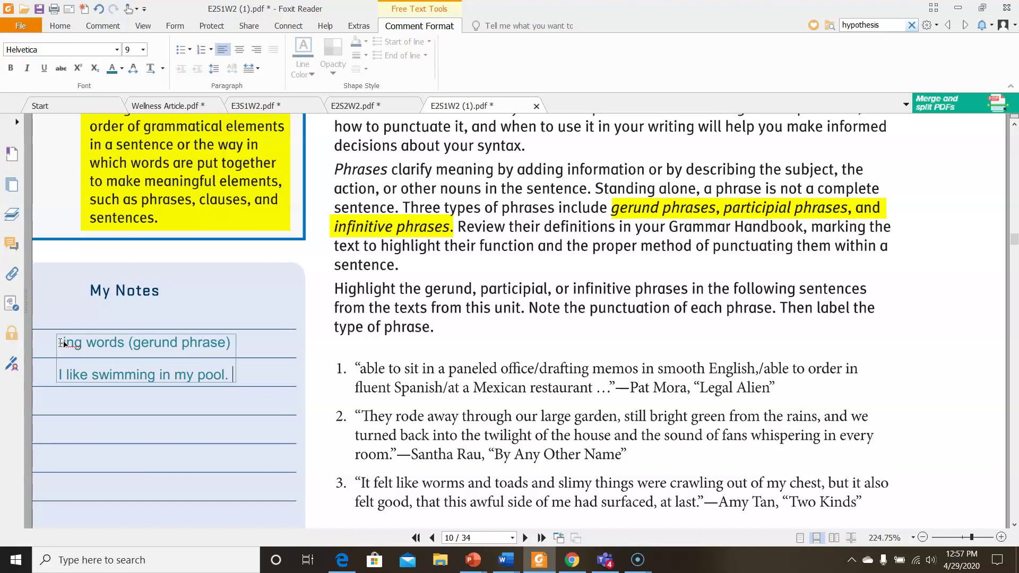
Start a third note line, typing and then erasing 'Participial phrases'
key(Return)
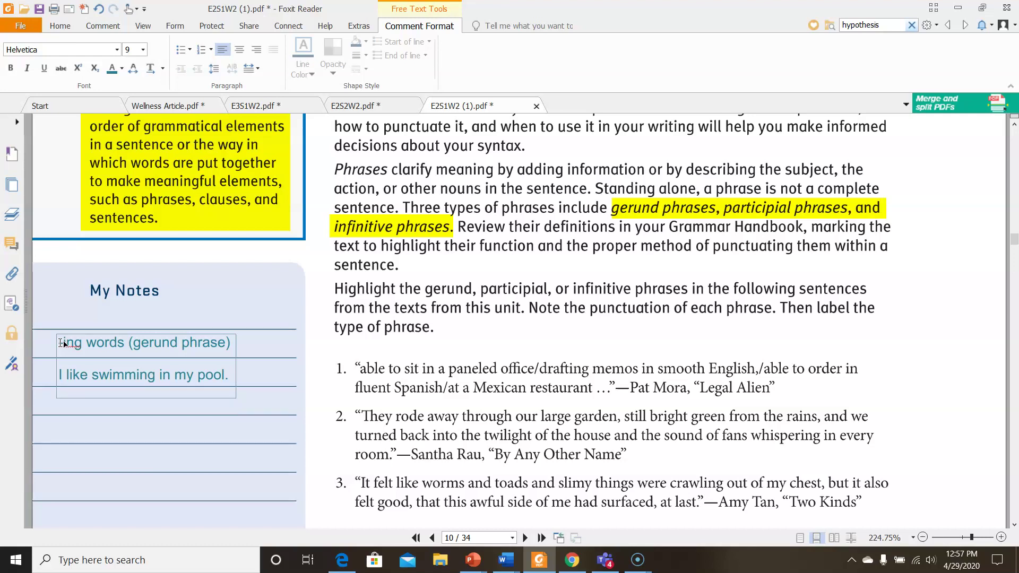
text(Participi)
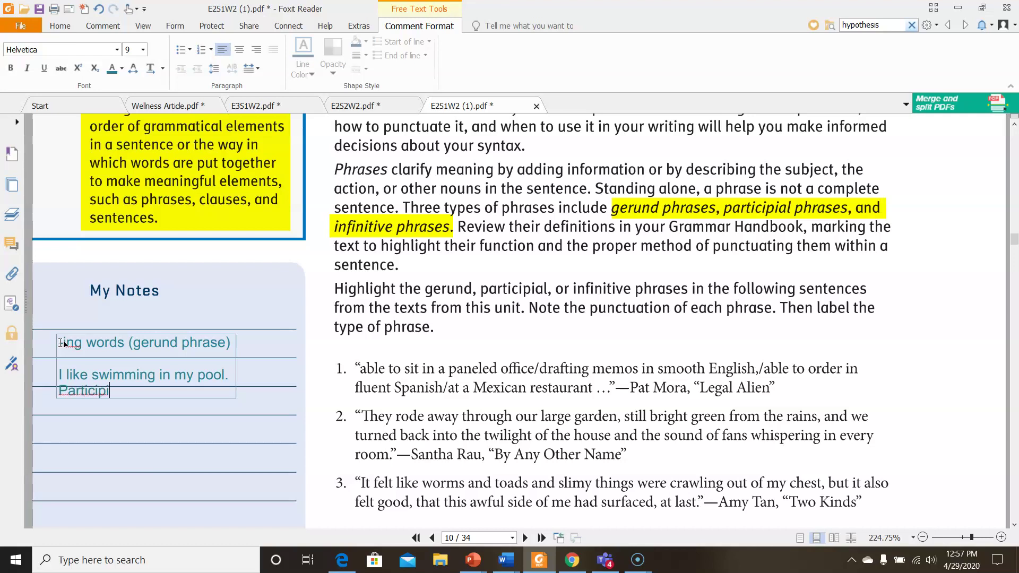
text(al phrases)
key(BackSpace)
key(BackSpace)
key(BackSpace)
key(BackSpace)
key(BackSpace)
key(BackSpace)
key(BackSpace)
key(BackSpace)
key(BackSpace)
key(BackSpace)
key(BackSpace)
key(BackSpace)
key(BackSpace)
key(BackSpace)
key(BackSpace)
key(BackSpace)
key(BackSpace)
key(BackSpace)
key(BackSpace)
key(BackSpace)
key(Return)
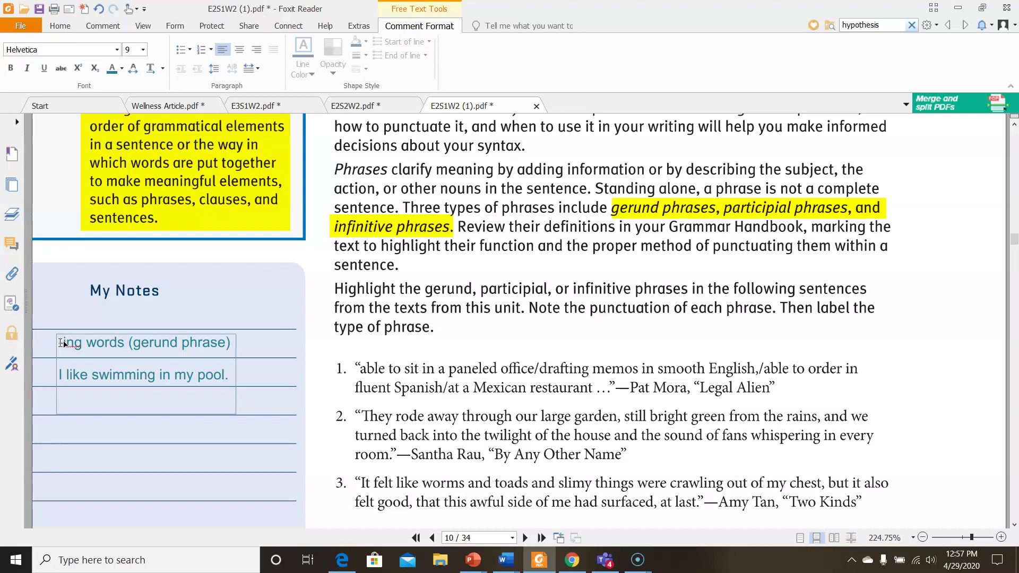
Add the participial endings '-ed, -ing, -en' and the example 'Smiling, the girl took my hand.'
text(-ed, -)
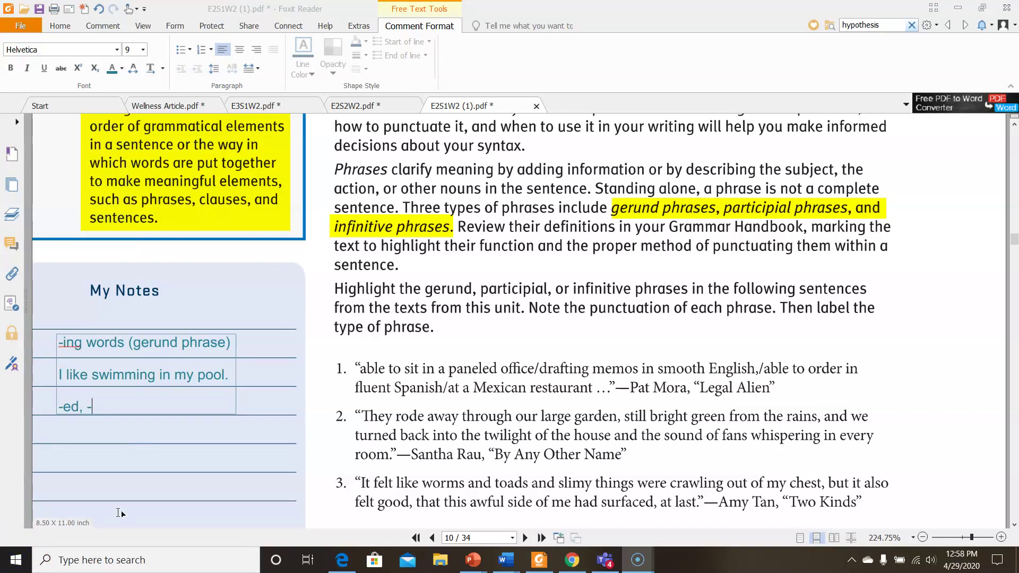
click(114, 408)
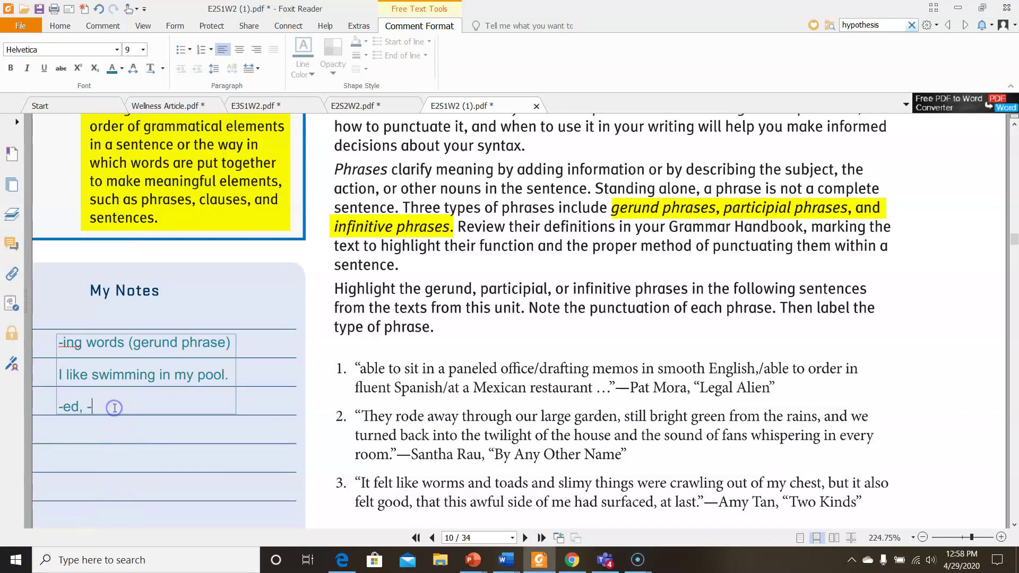
text(ing)
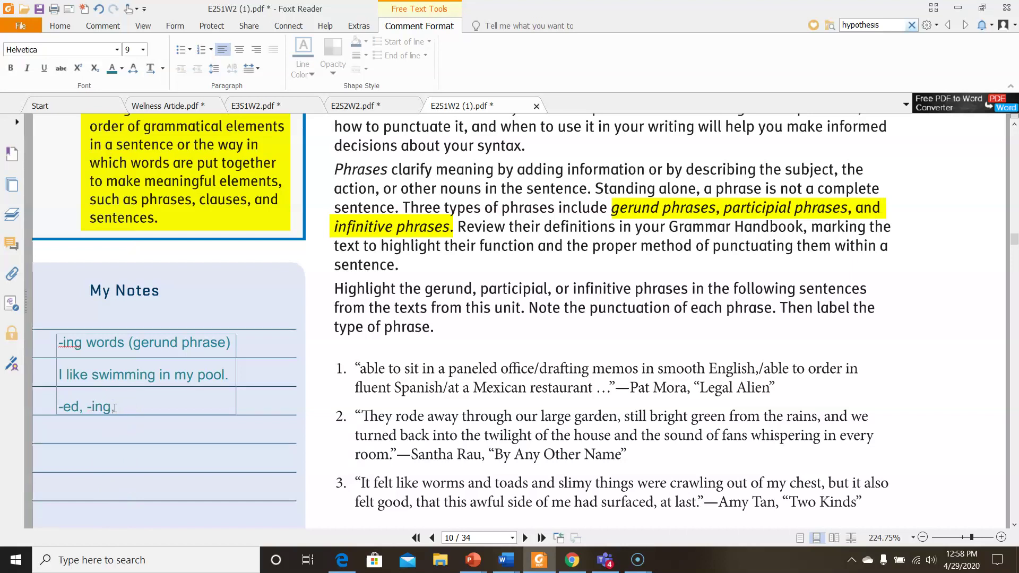
text( -en, t)
key(Return)
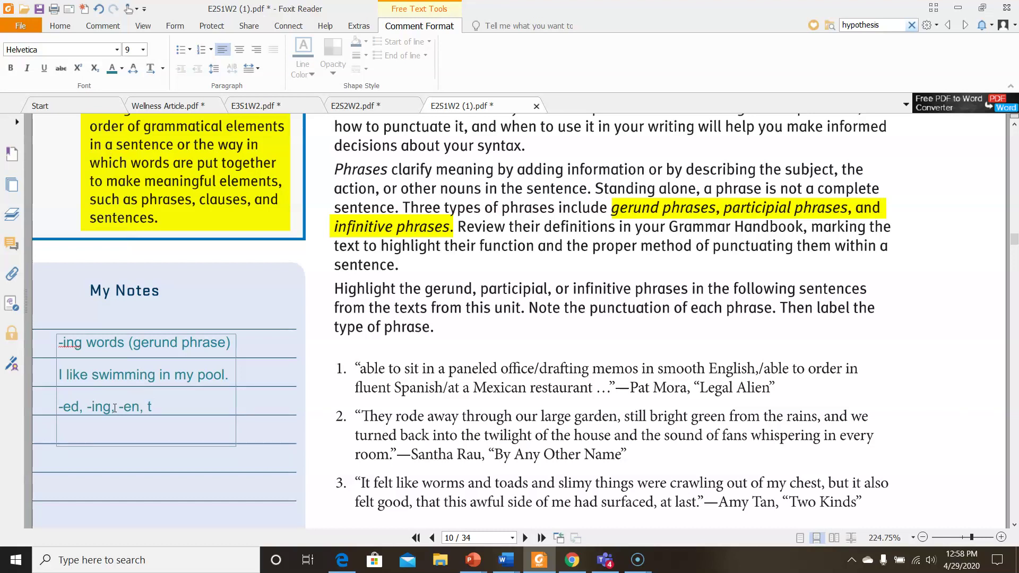
text(Smiling, the girl to)
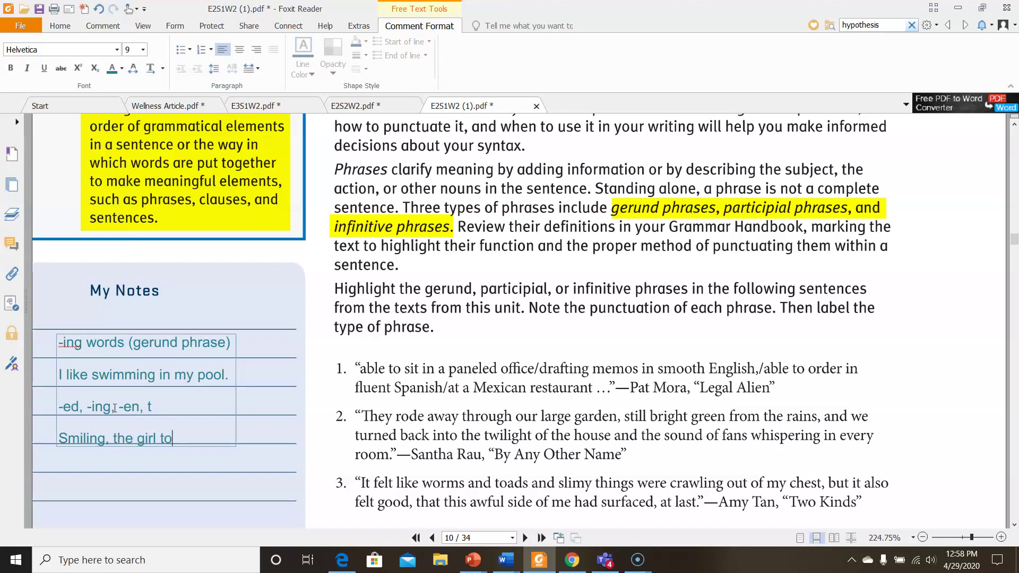
text(ok my hand.)
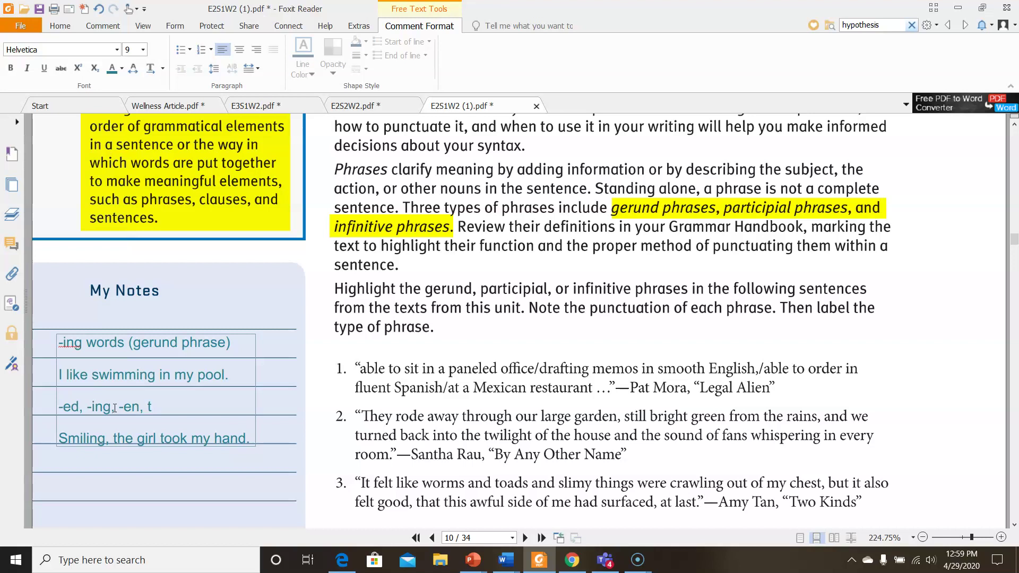
Add the sentences 'Blended into the background, I went unnoticed at the party.' and 'Hidden in the forest…'
key(Return)
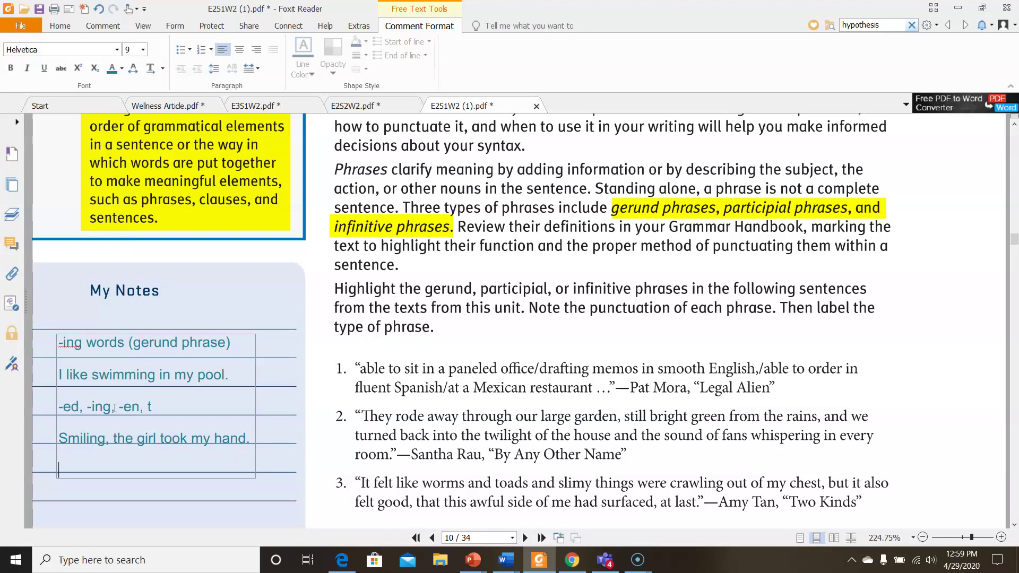
text(Blended into the back)
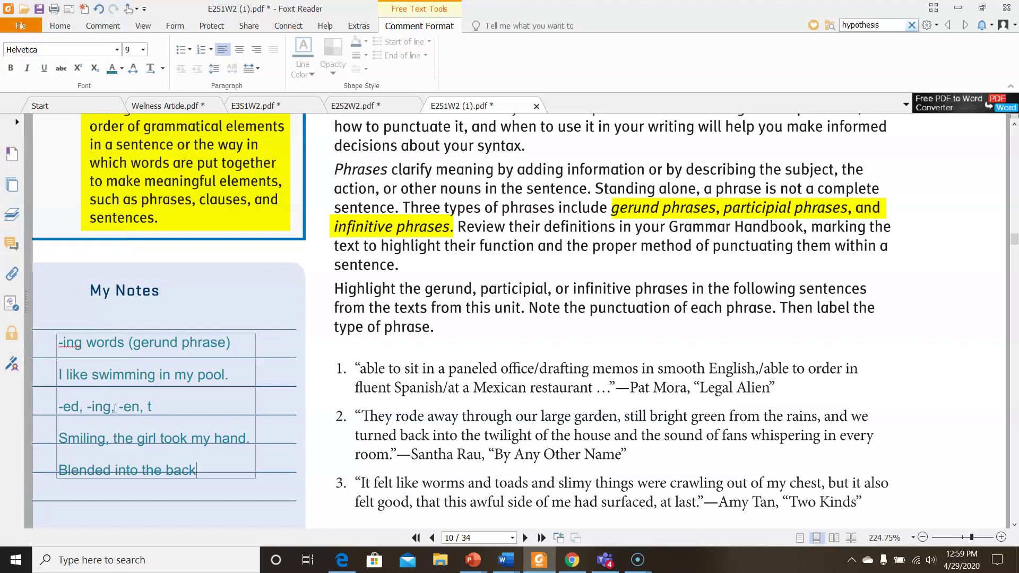
text(ground, )
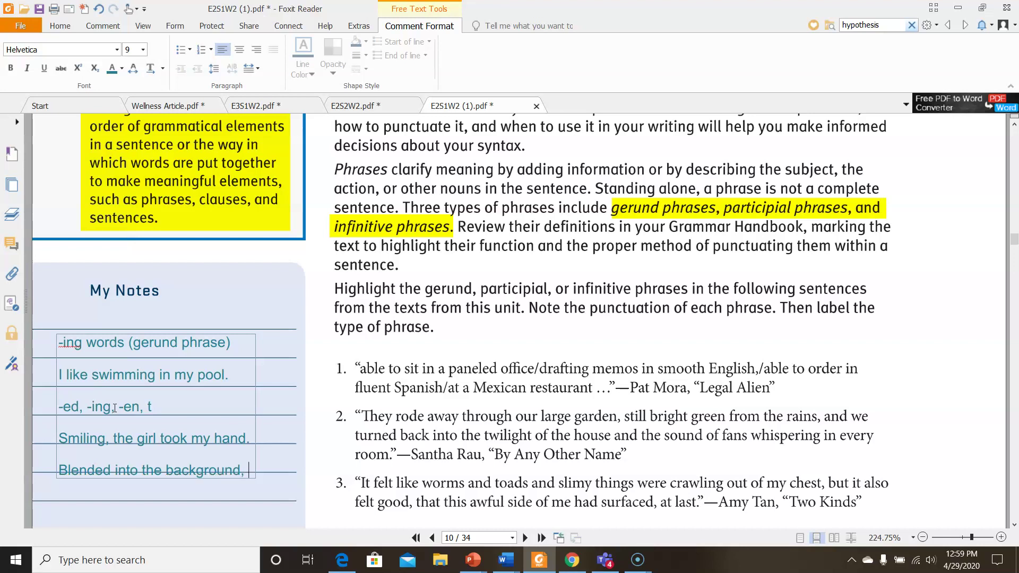
text(I went)
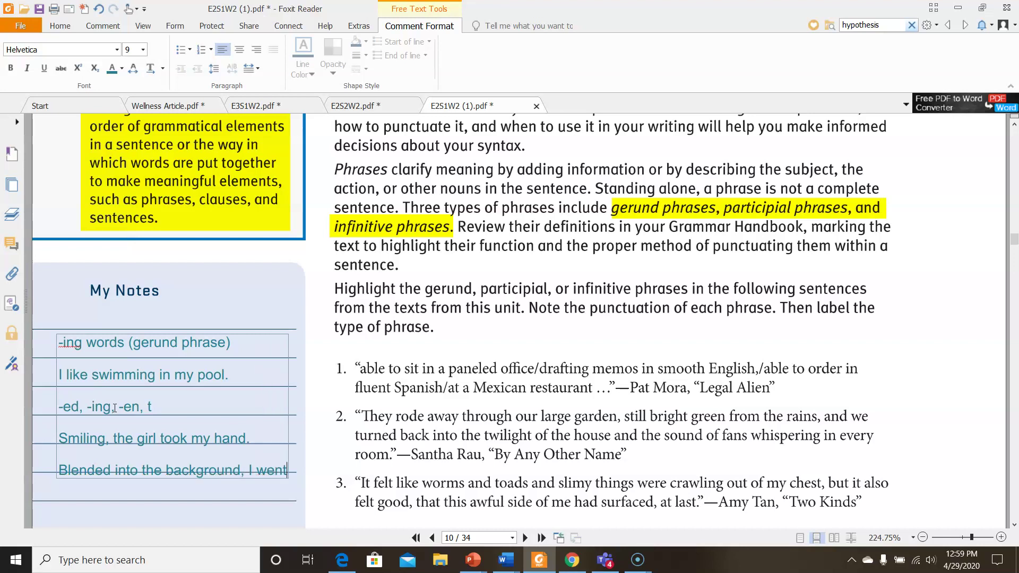
text( unnoticed at the party.)
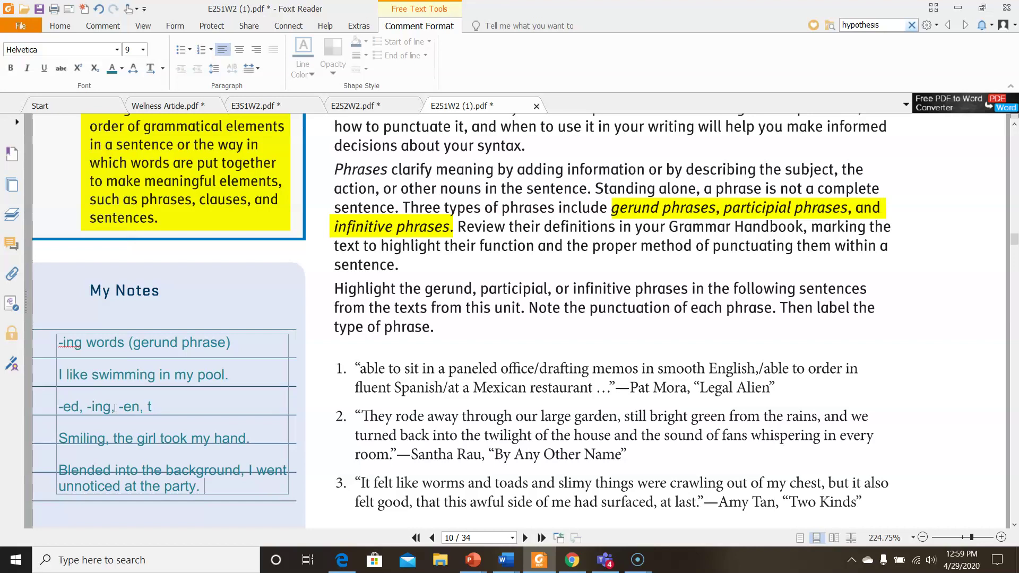
key(Return)
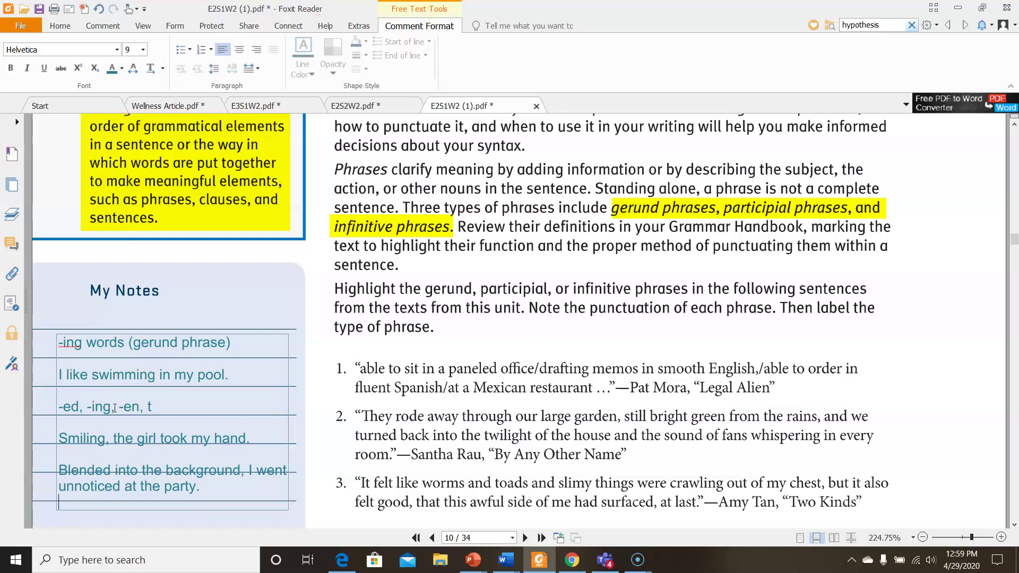
text(Hidden in the fore)
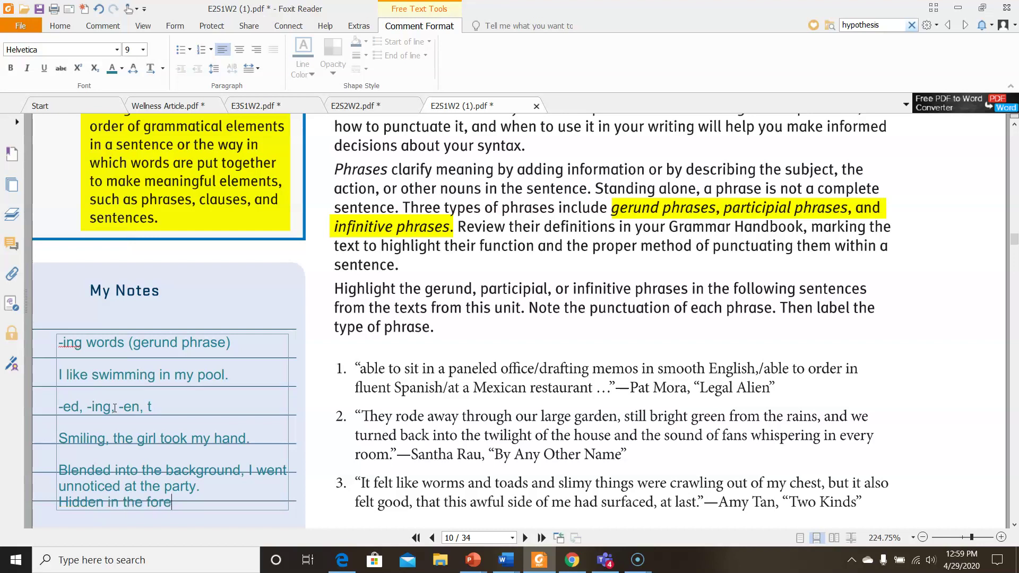
text(st, I was sure )
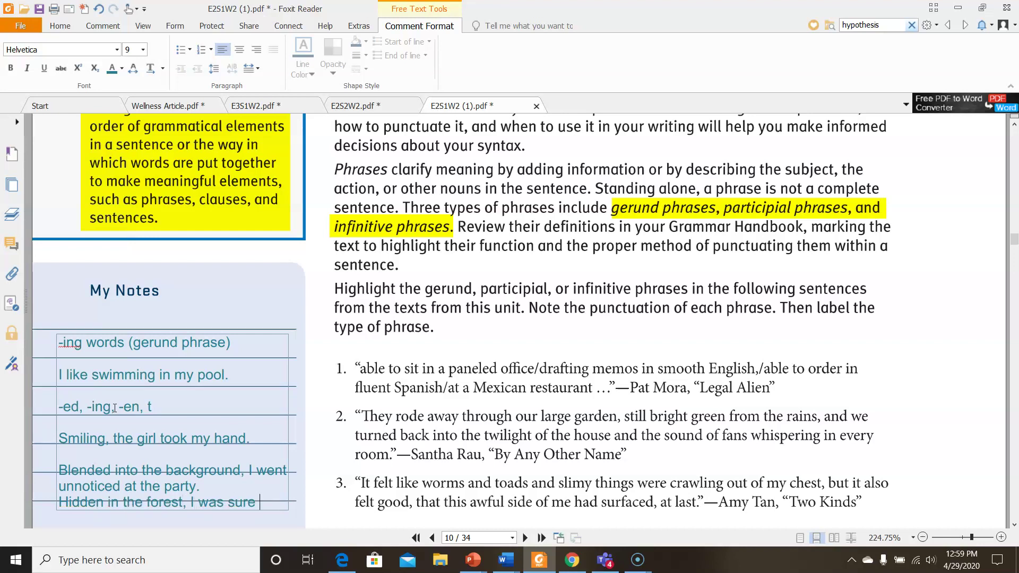
text(no one would find me.)
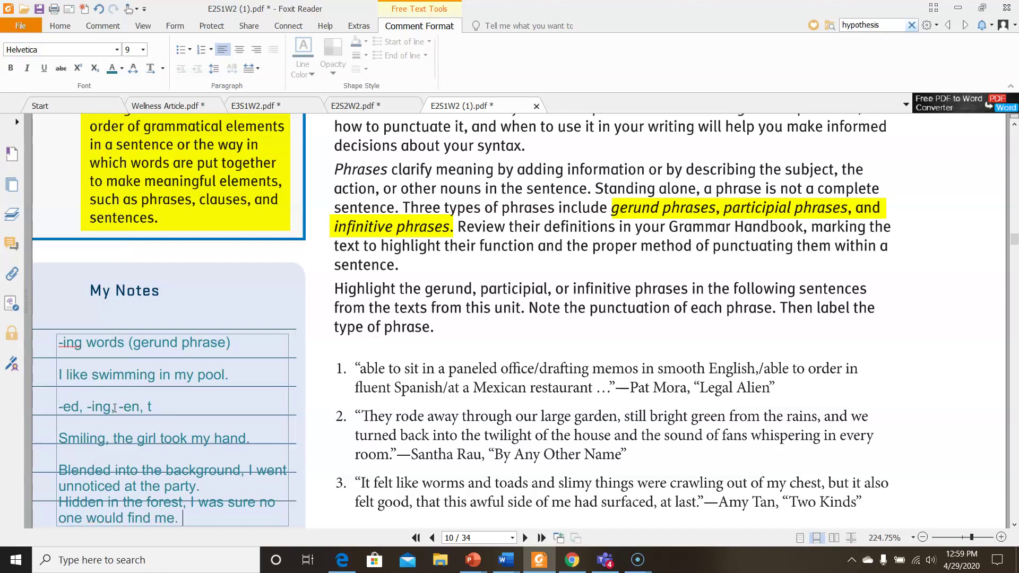
Add 'Dreamt up by our forefathers, the Declaration of Independence is one of the most important national documents.'
key(Return)
scroll(114, 409, down, 3)
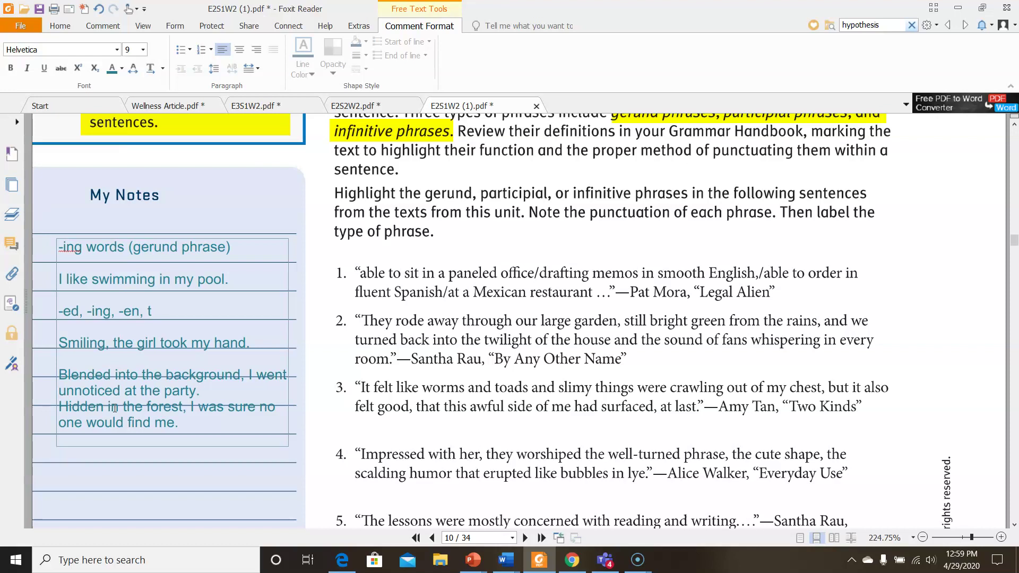
text(Dreamt up by )
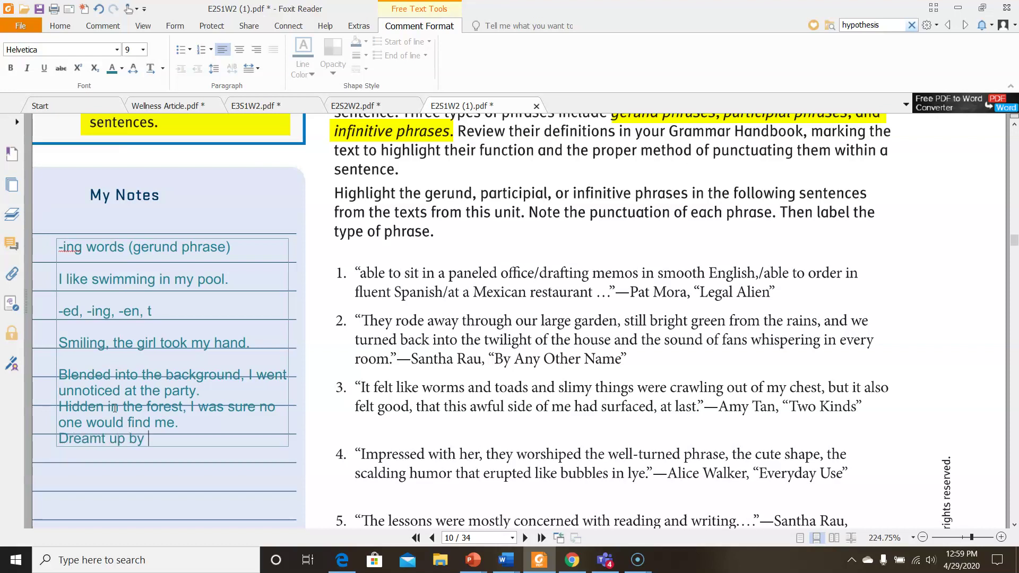
text(our foer)
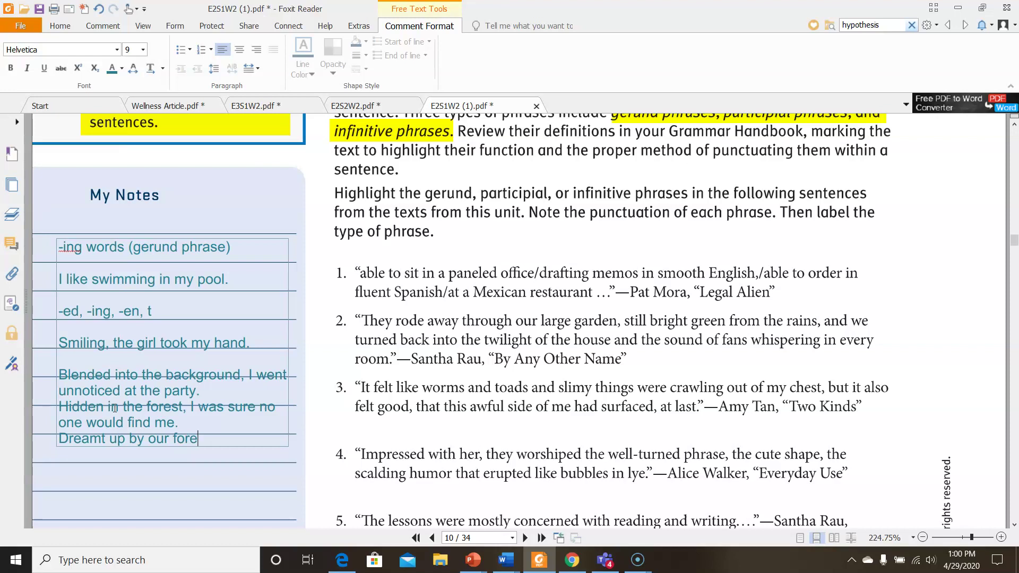
text(fathers, the )
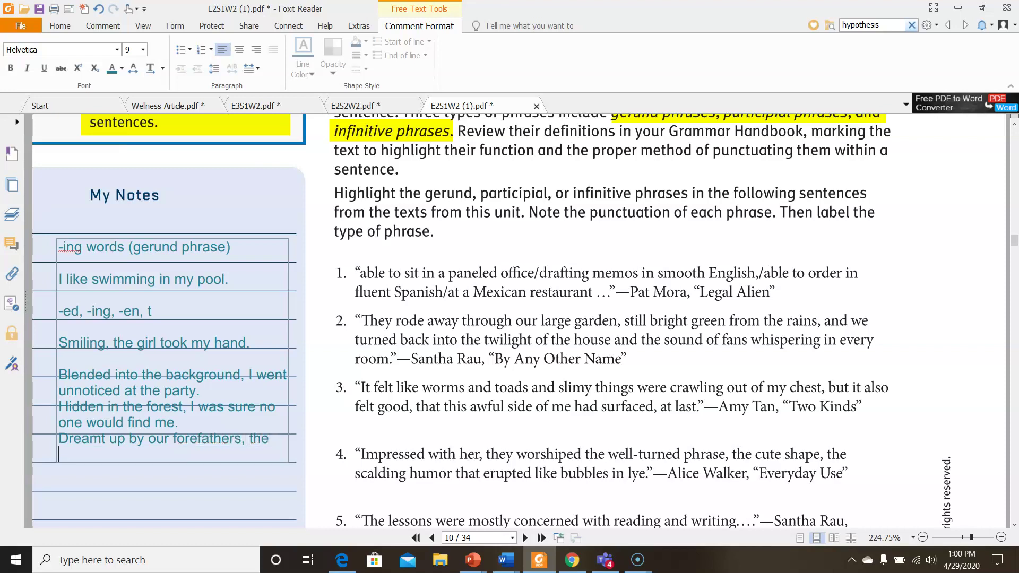
text(Declaration of INdepe)
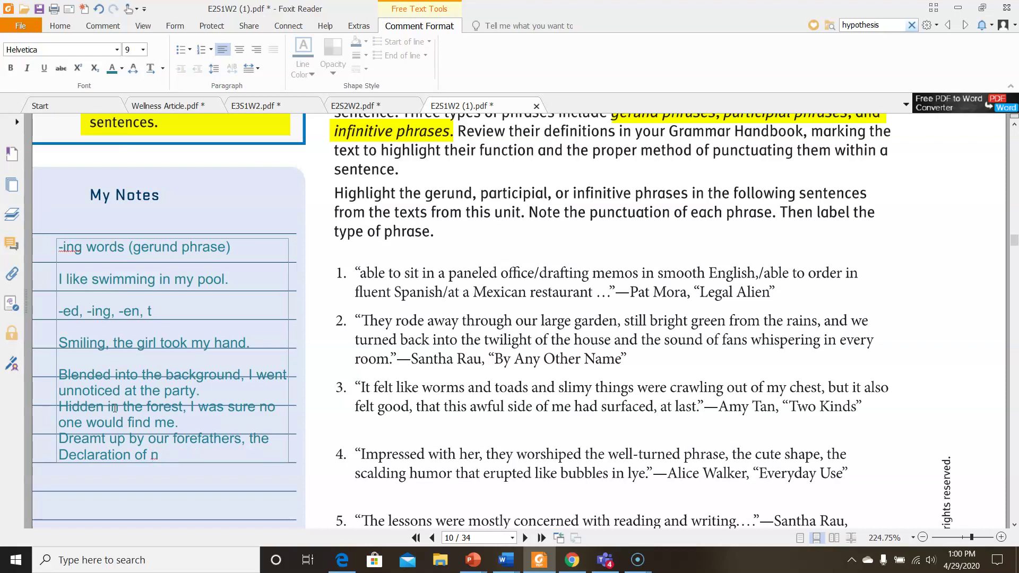
text(dependence is)
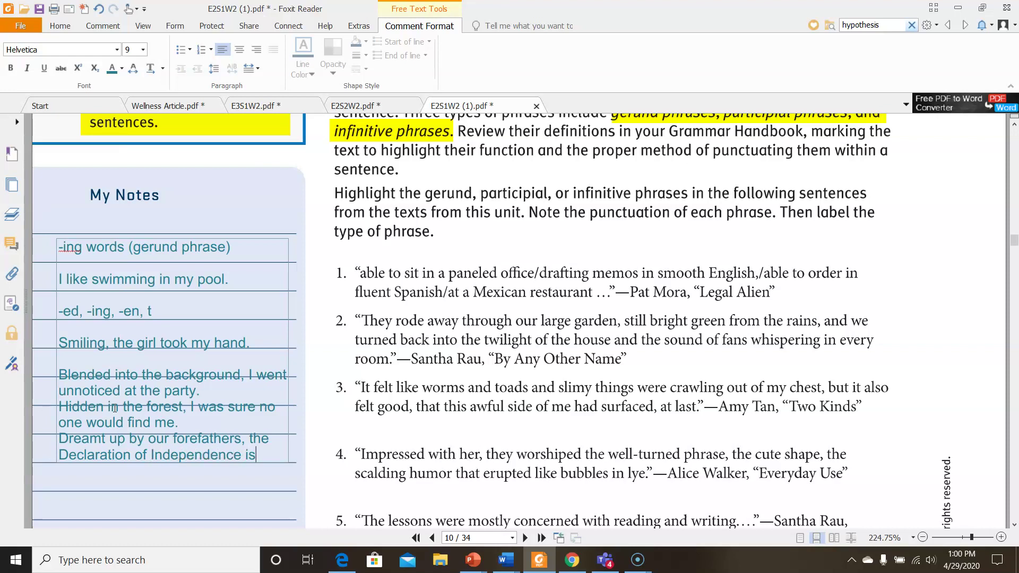
text( one of teh most)
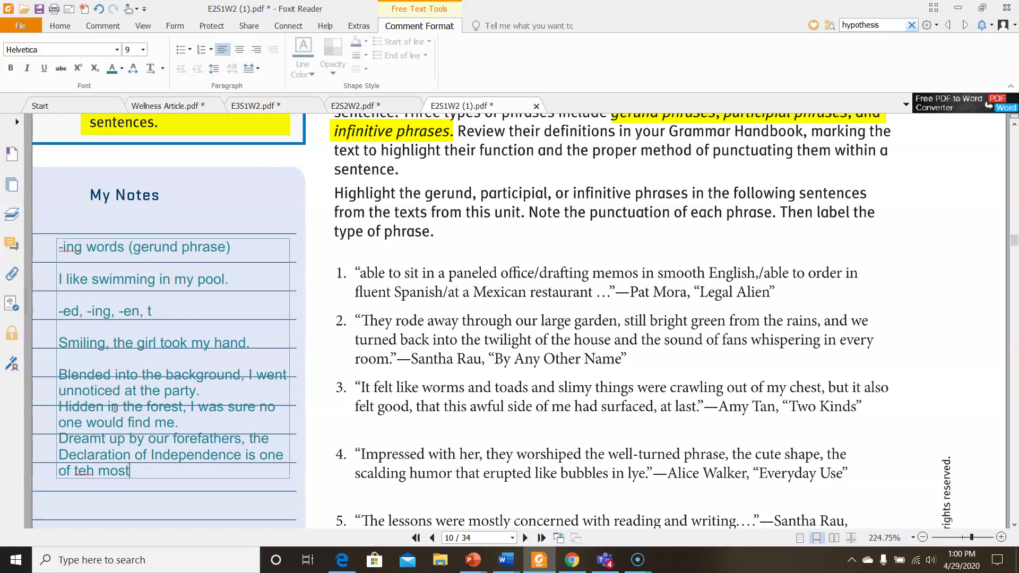
key(BackSpace)
key(BackSpace)
key(BackSpace)
key(BackSpace)
key(BackSpace)
key(BackSpace)
key(BackSpace)
key(BackSpace)
text(the most important national)
key(Return)
text(docu)
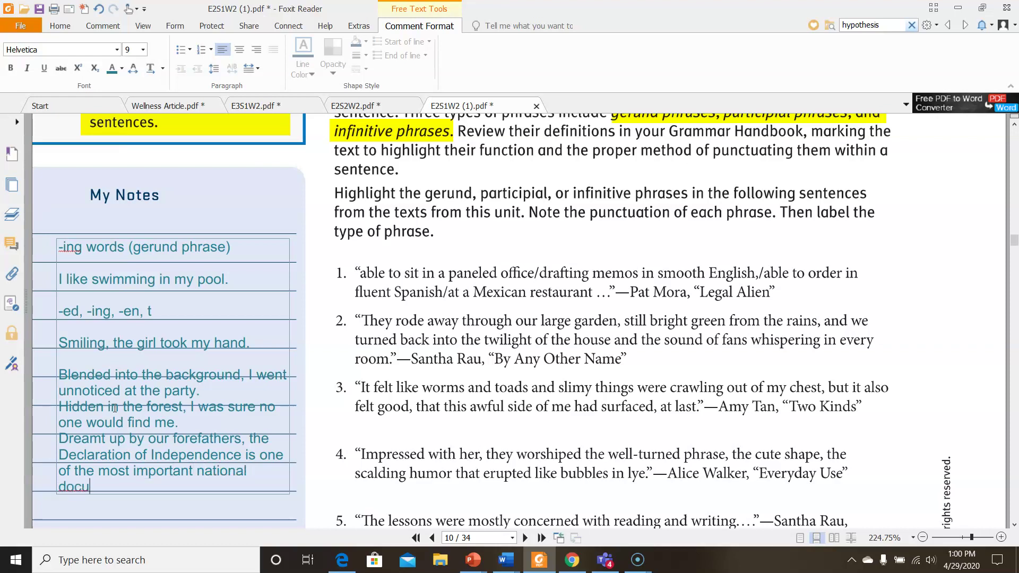
text(ments.)
click(59, 415)
scroll(456, 220, down, 4)
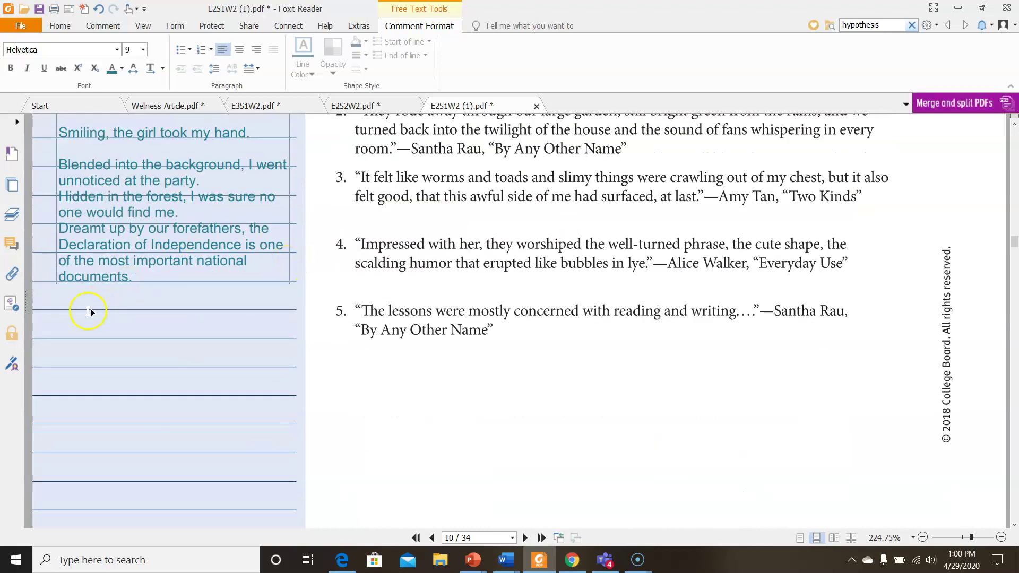
Create a new note 'infinitive=to + verb' with the example 'He is going to call you.'
click(44, 298)
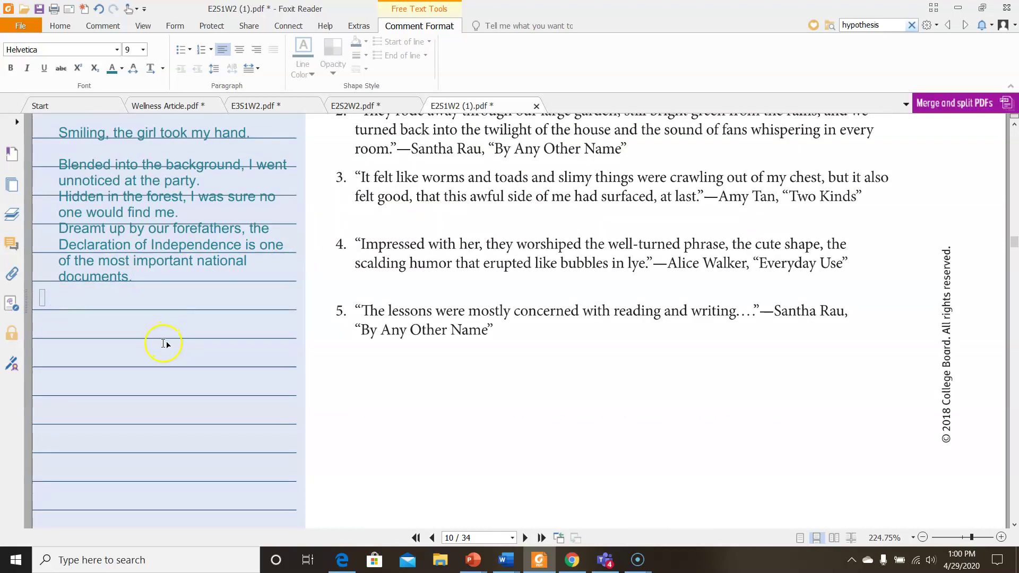
text(infiniti)
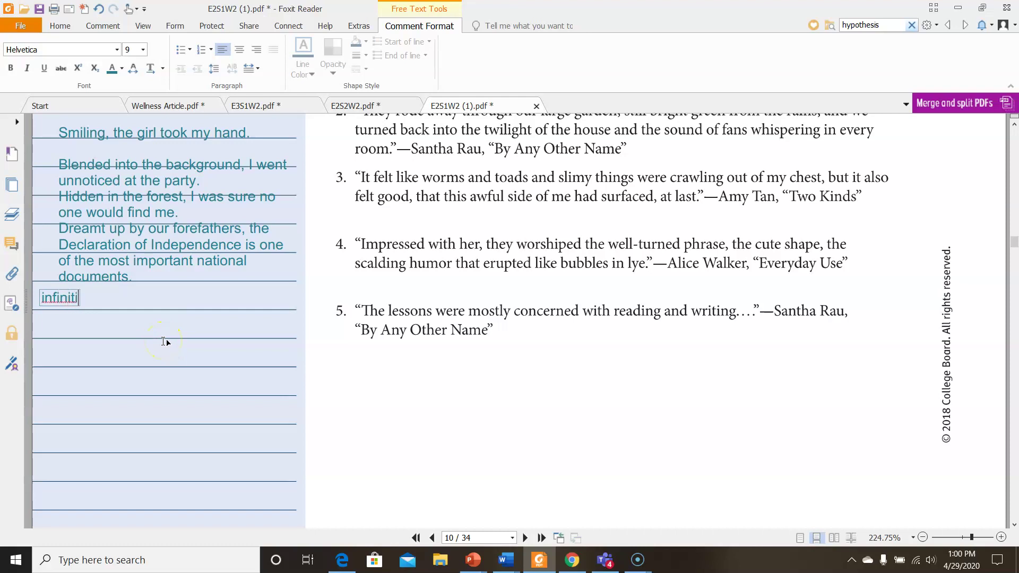
text(ve=to _)
text(verb)
key(Return)
text(He is go)
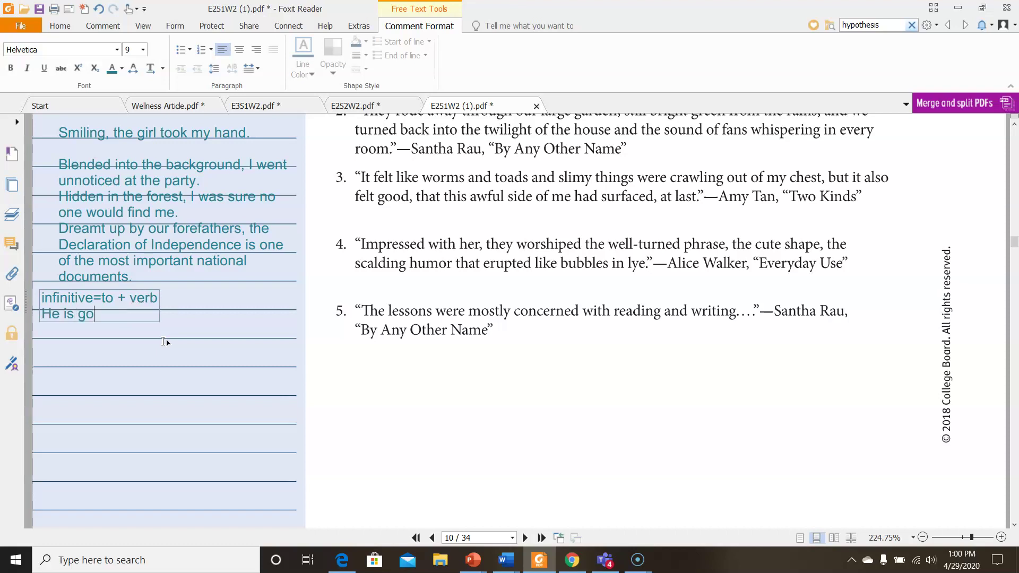
text(ing to call you.)
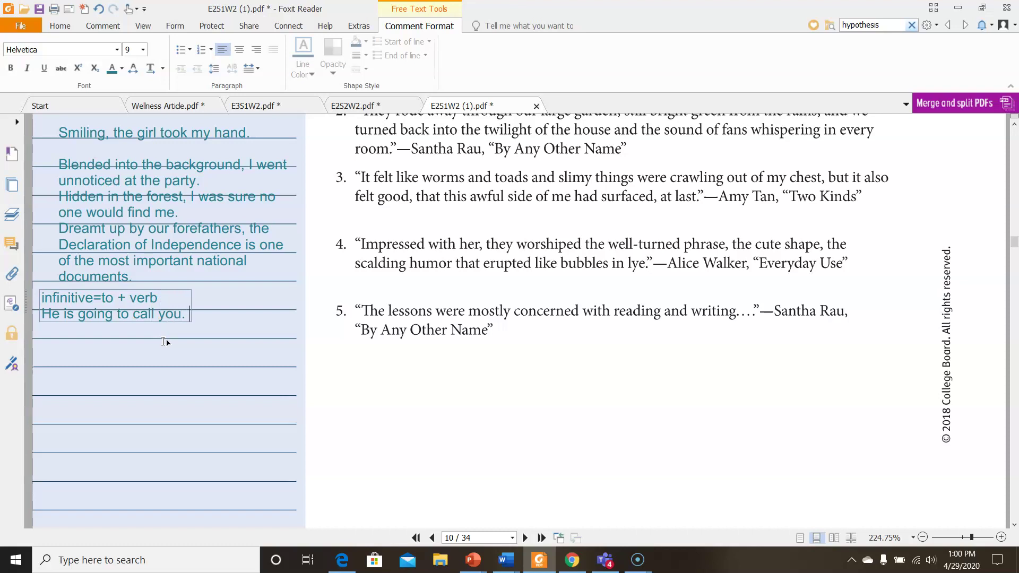
Highlight the word 'gerund' in the instructions in yellow
scroll(164, 341, up, 3)
click(514, 248)
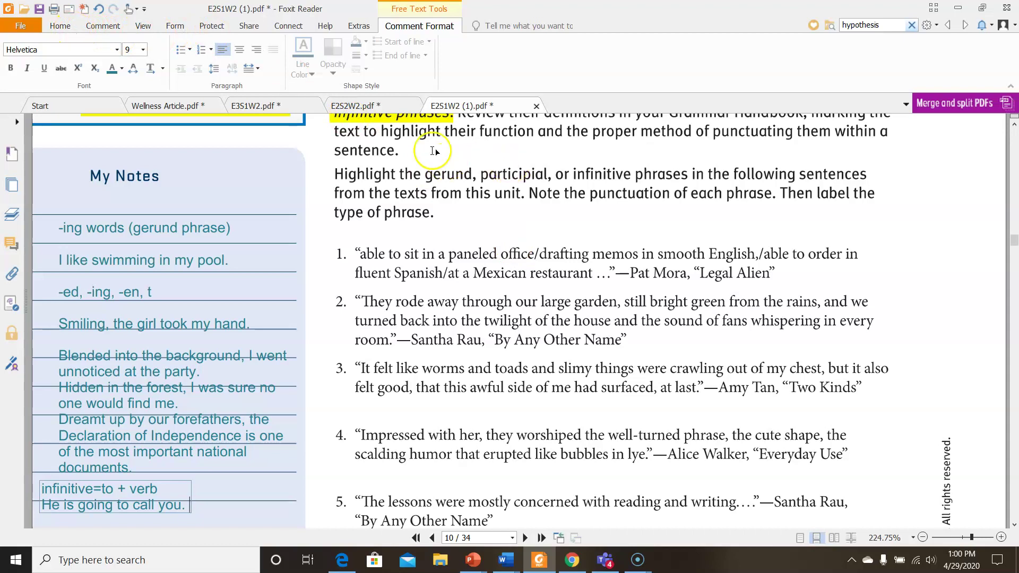
click(104, 26)
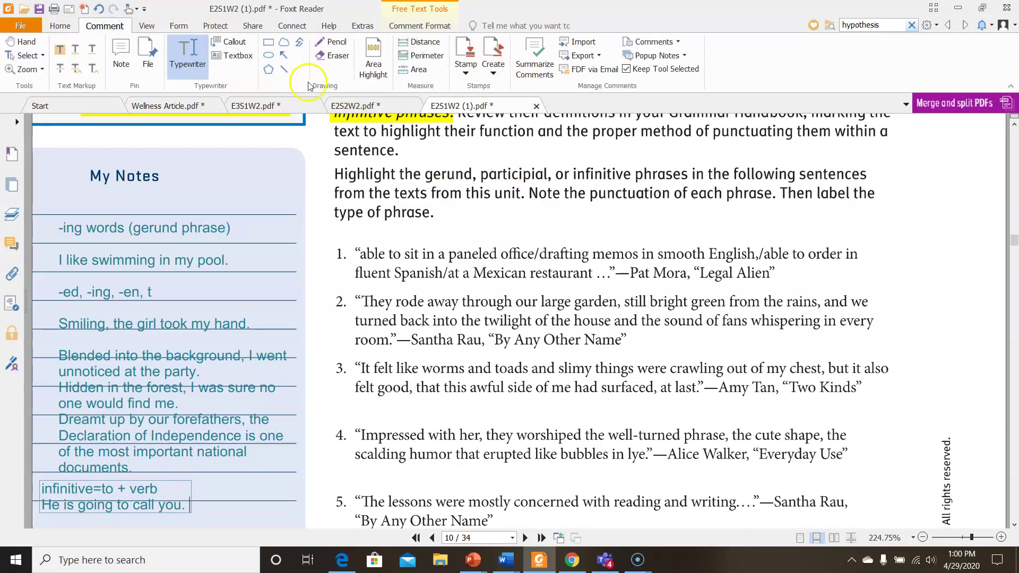
click(373, 58)
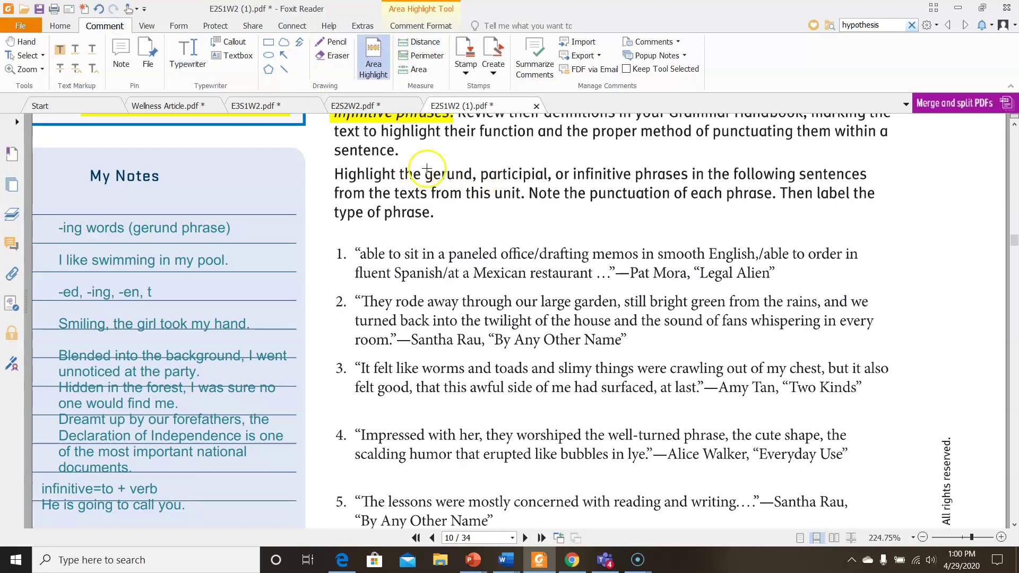
drag(423, 165, 476, 185)
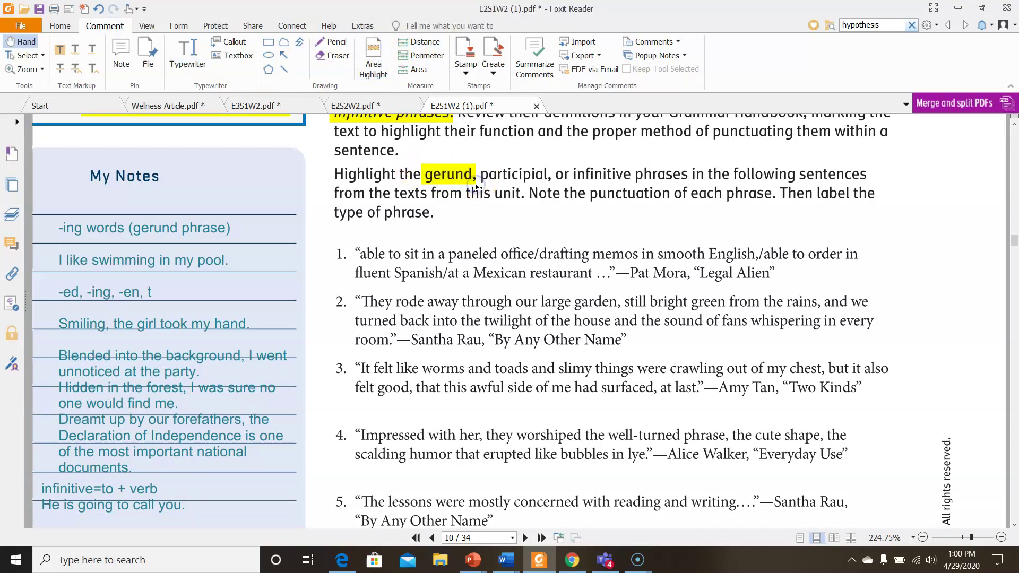
Highlight the word 'participial' in the instructions and recolour it magenta
click(377, 59)
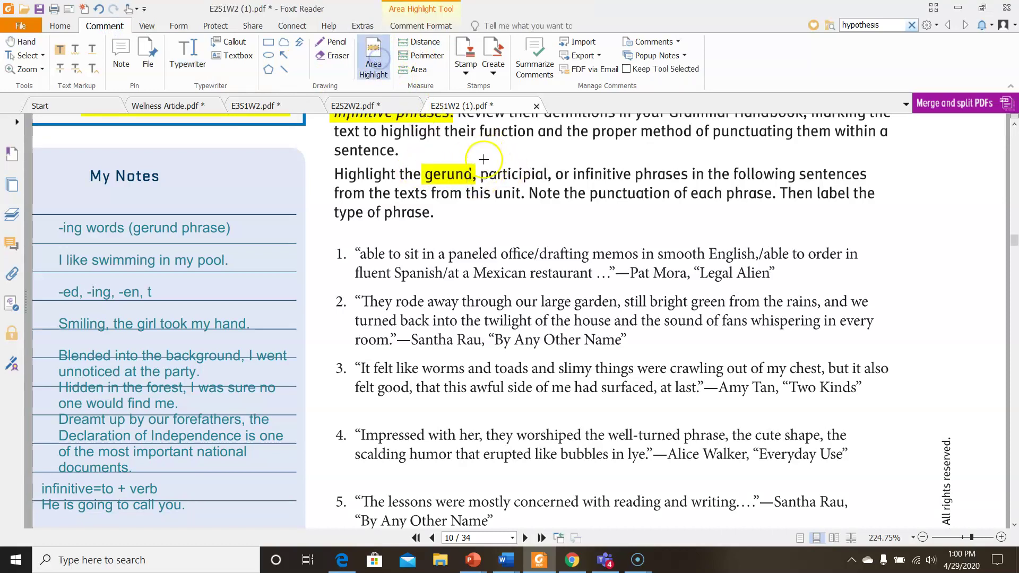
drag(479, 164, 552, 185)
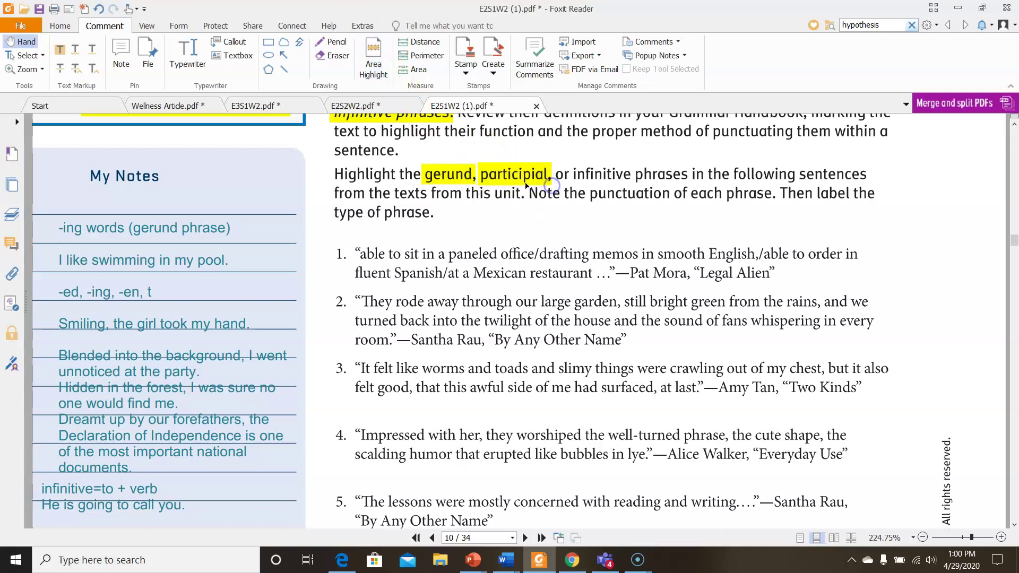
click(527, 185)
click(134, 51)
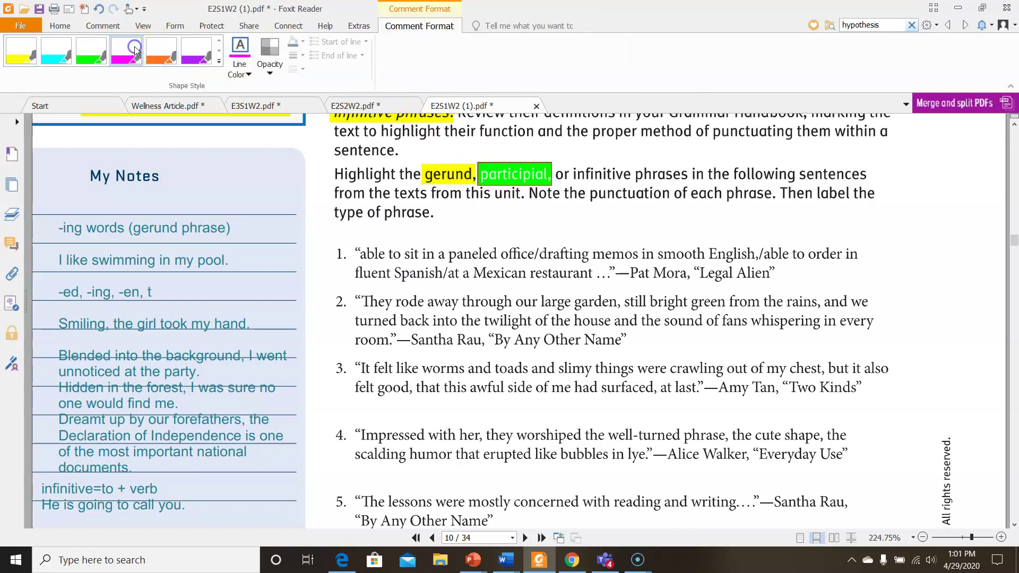
click(608, 143)
Highlight the word 'infinitive' in the instructions and recolour it cyan
click(119, 26)
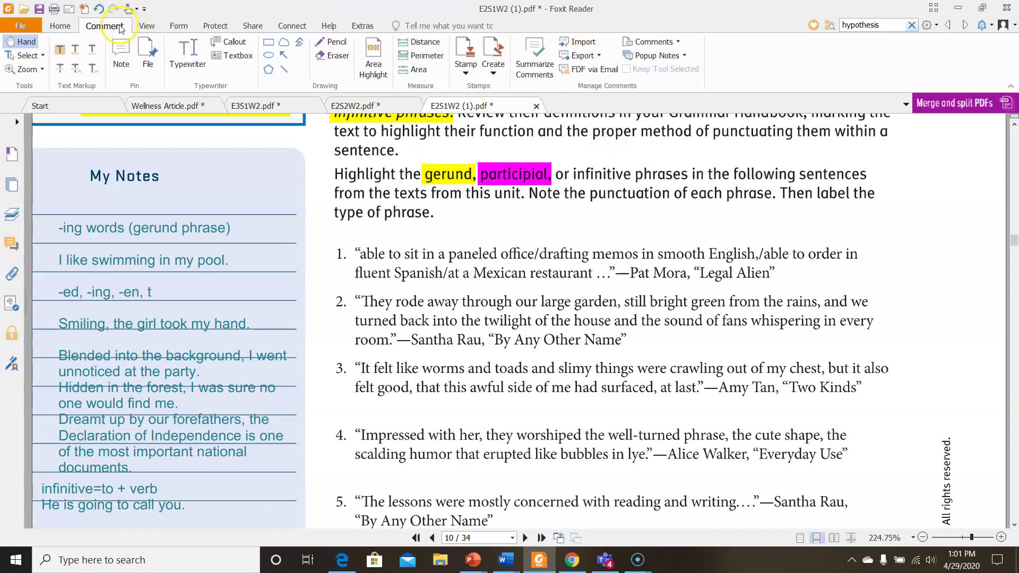
click(365, 54)
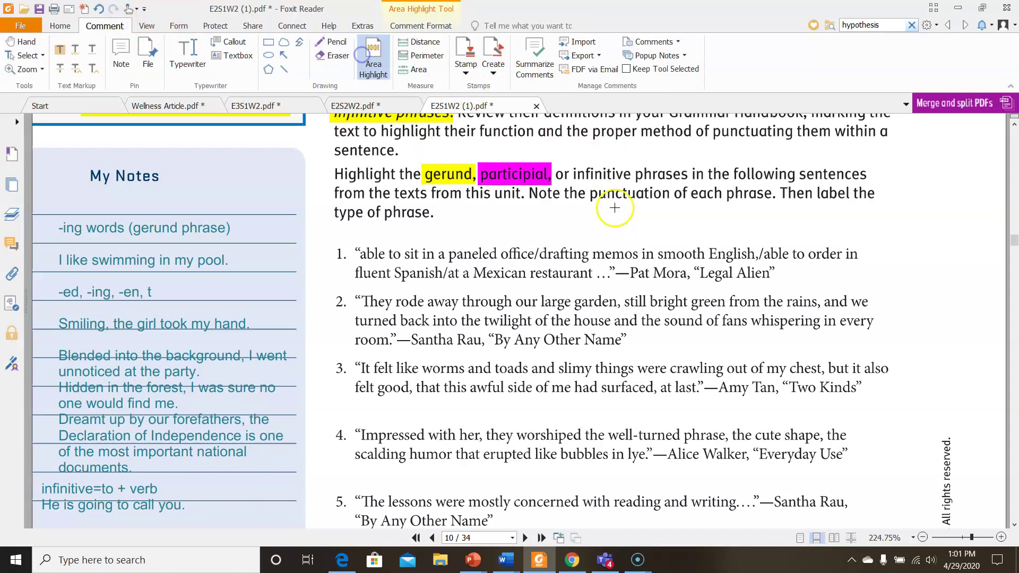
drag(570, 163, 635, 181)
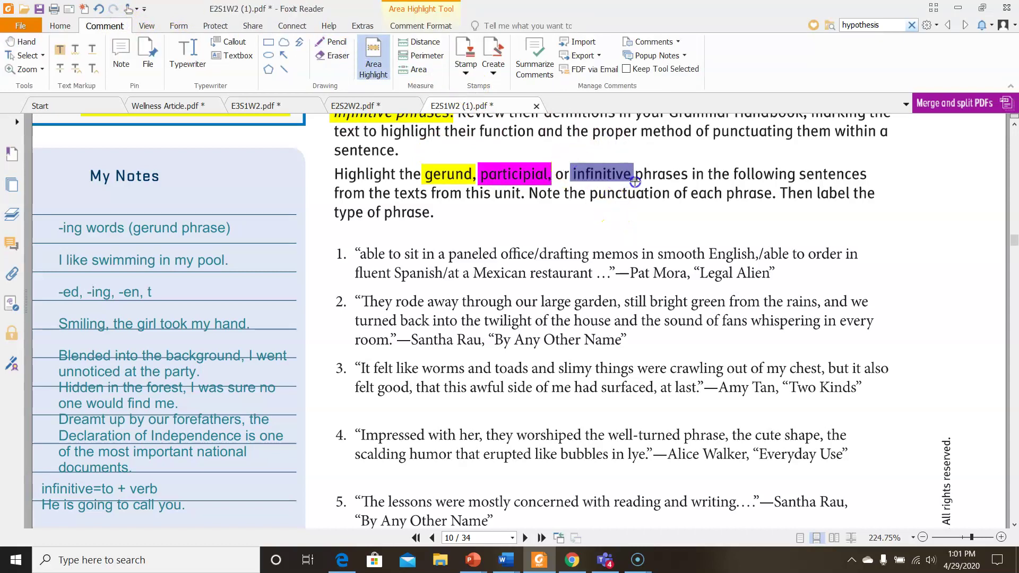
click(74, 55)
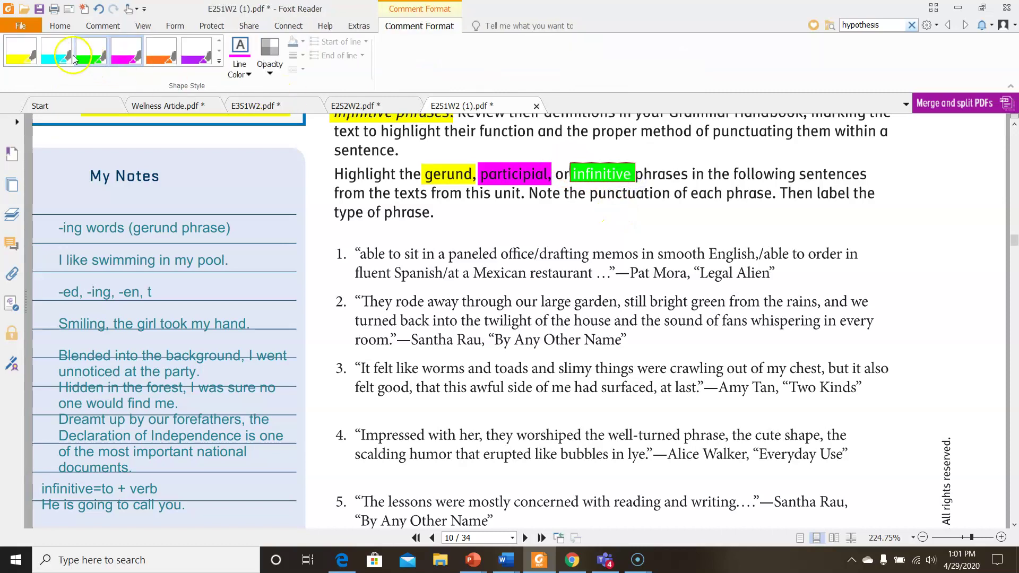
click(595, 210)
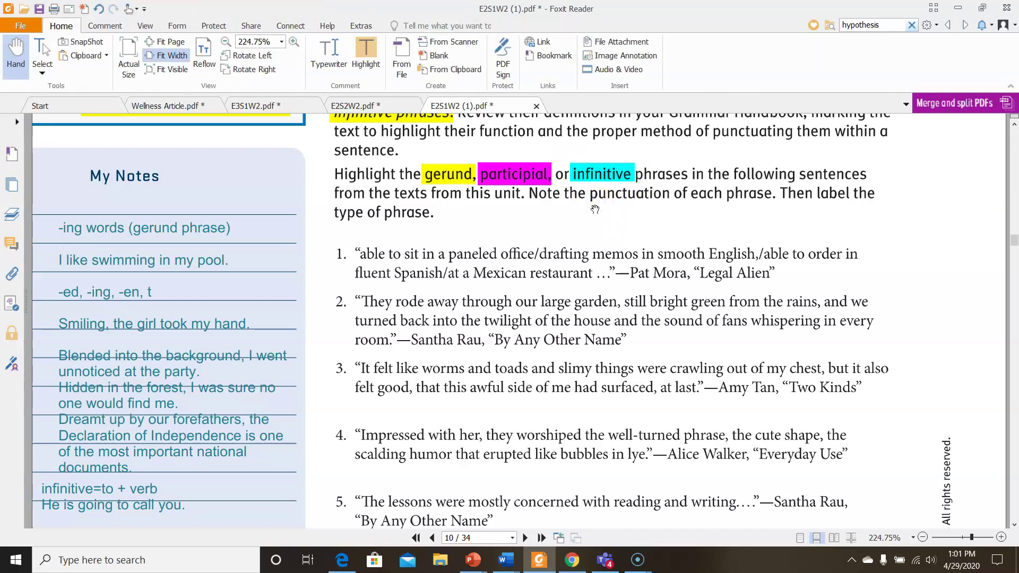
Highlight 'to sit' in sentence 1 cyan, redoing a misplaced first attempt
scroll(595, 209, down, 1)
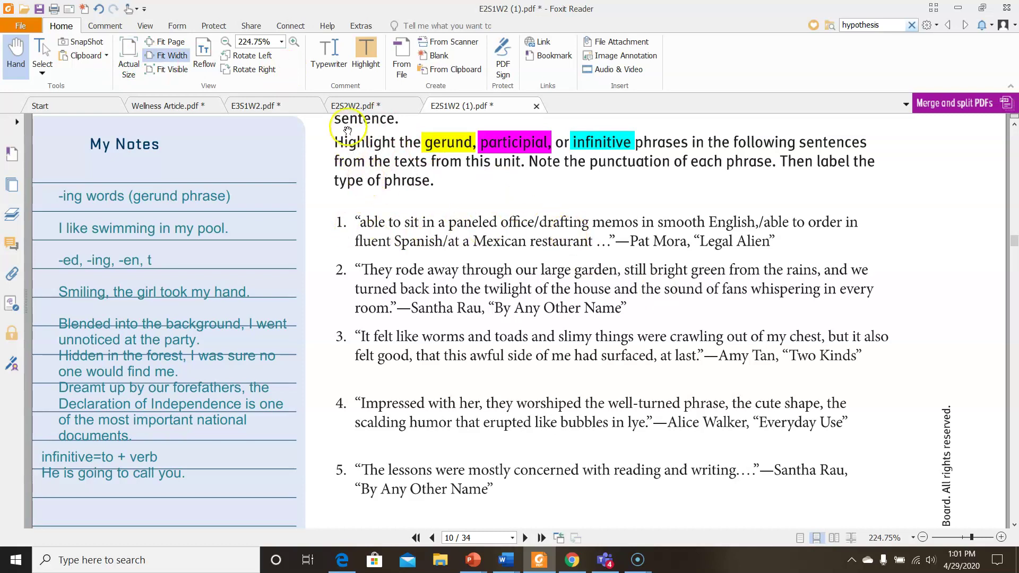
click(102, 28)
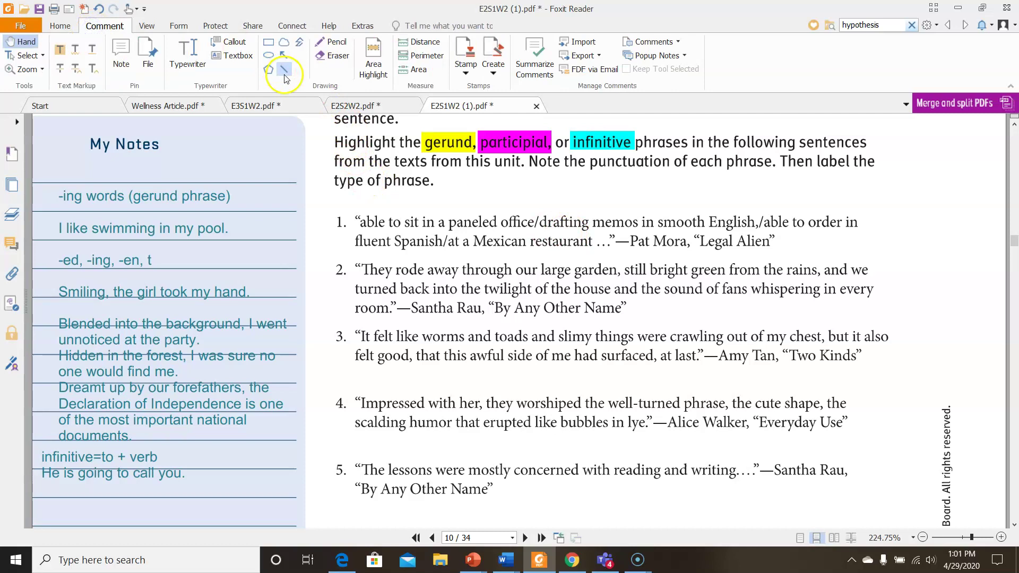
click(373, 59)
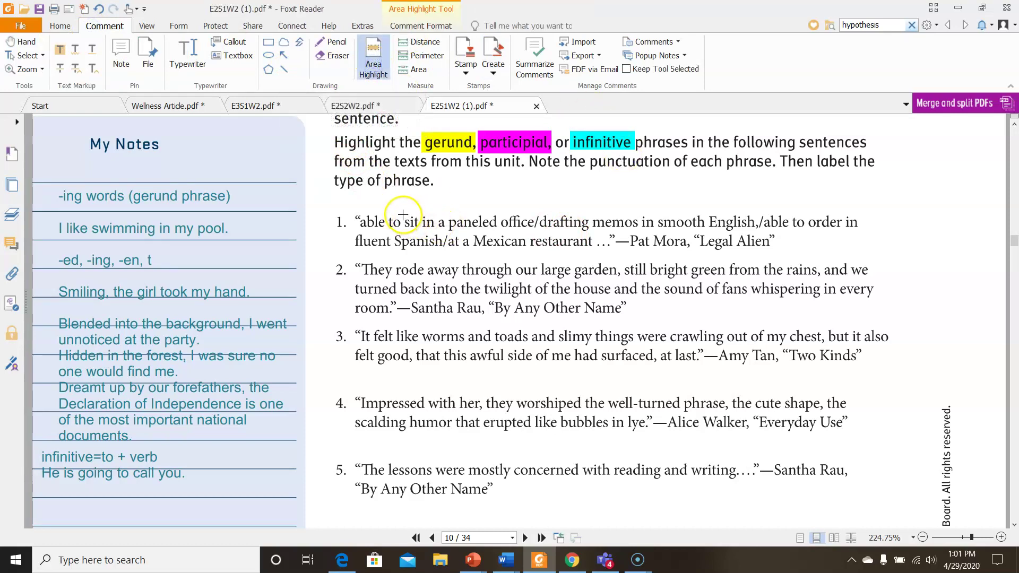
drag(401, 214, 416, 230)
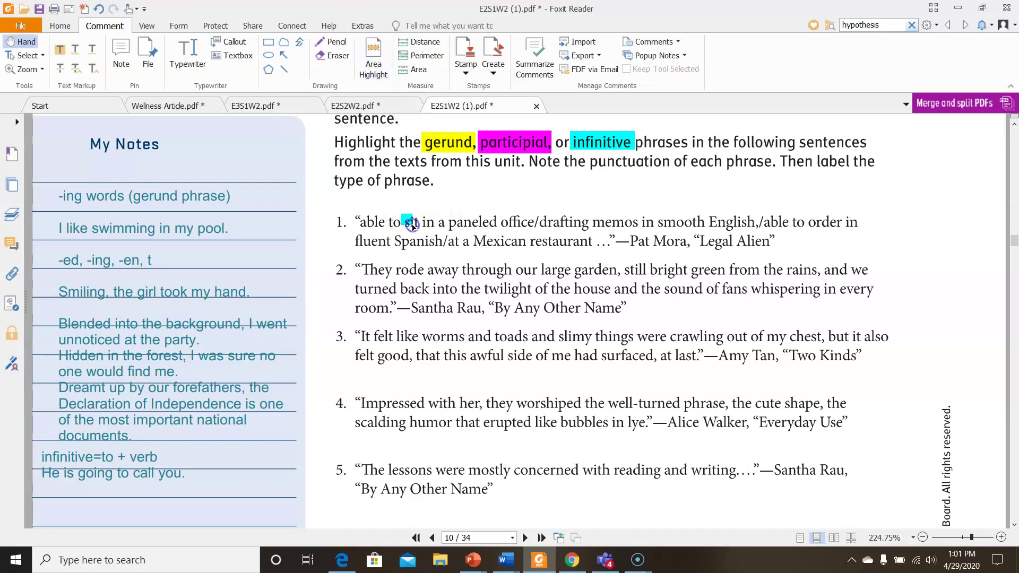
key(ctrl+z)
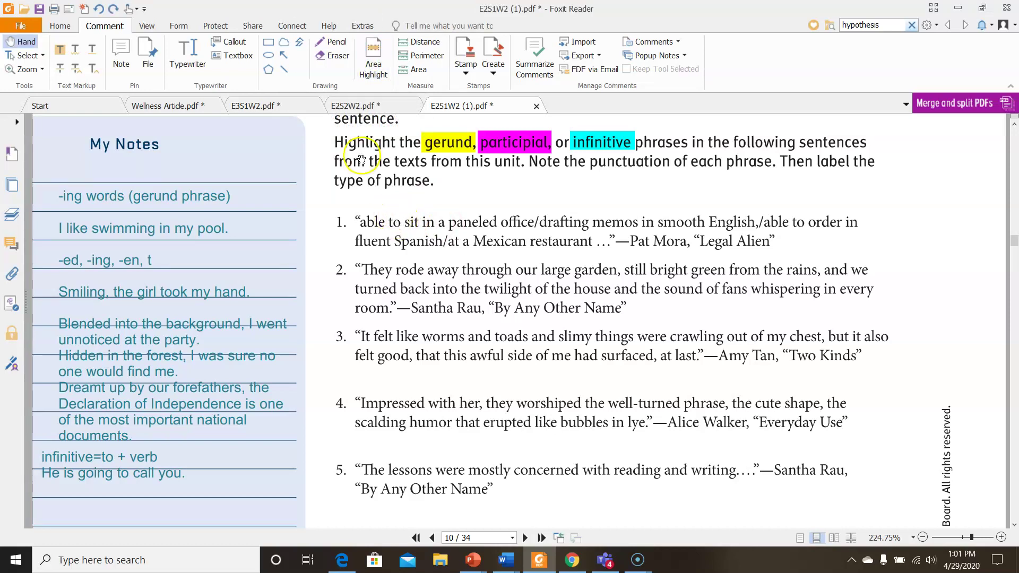
click(373, 60)
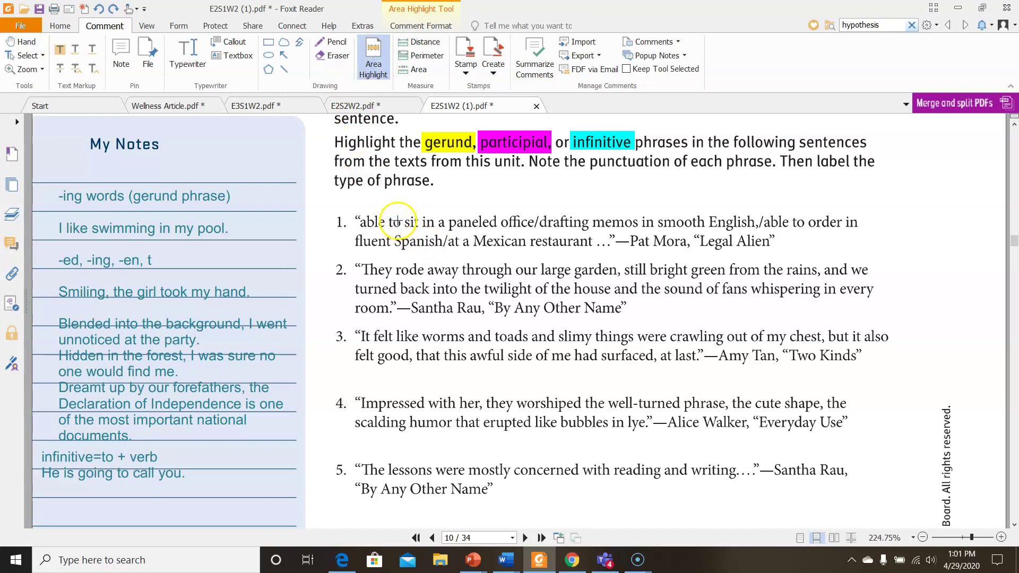
drag(388, 213, 422, 232)
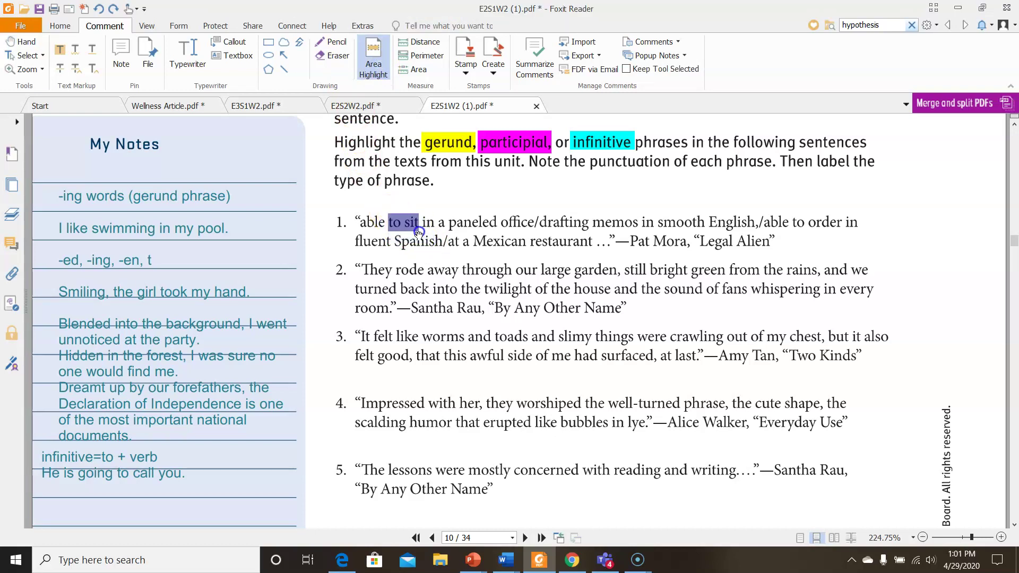
Highlight 'paneled' in sentence 1 and recolour it magenta
click(383, 69)
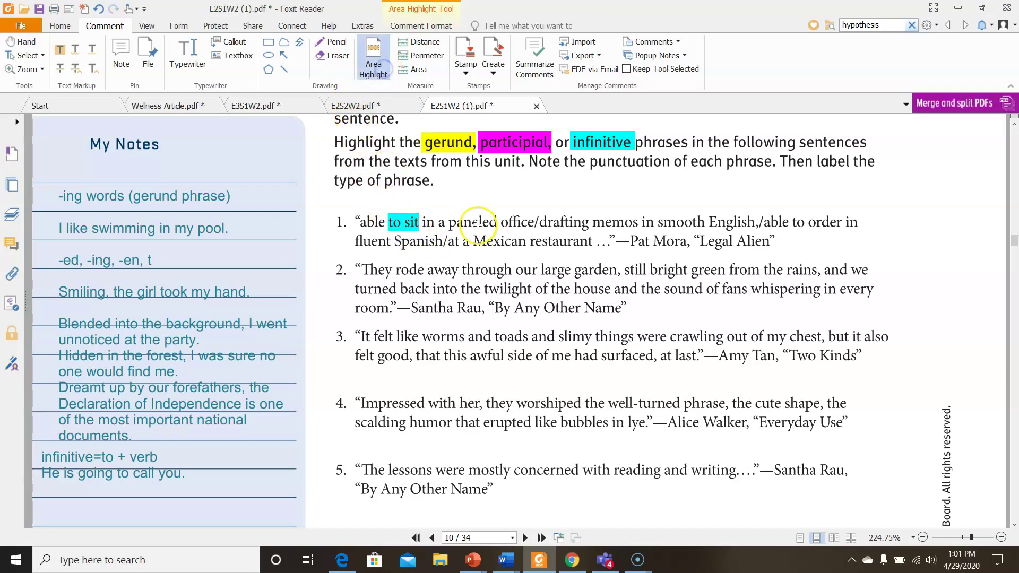
drag(447, 216, 498, 231)
click(481, 226)
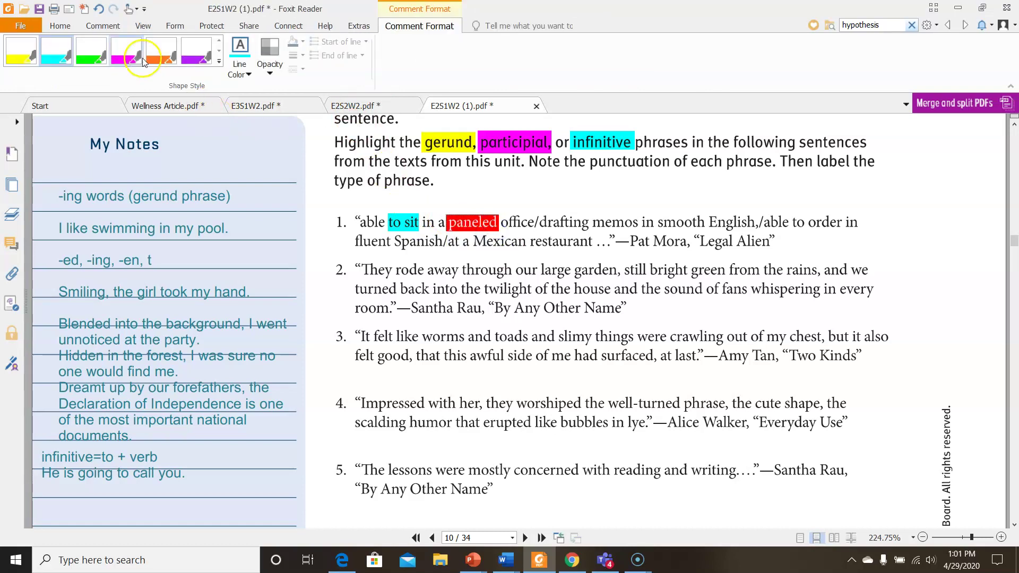
click(130, 49)
click(546, 256)
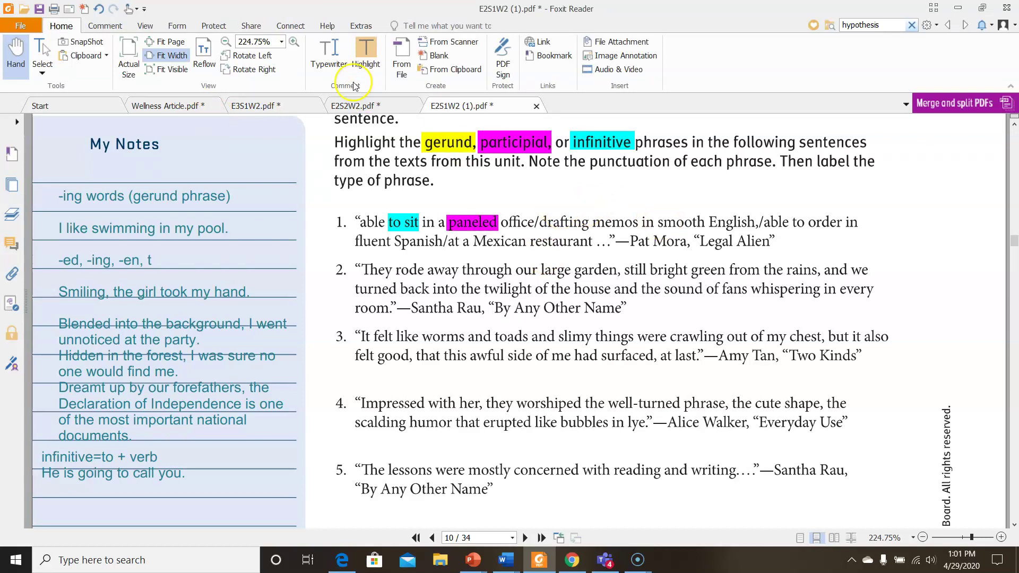
Highlight 'drafting' in sentence 1 and recolour it magenta
click(332, 60)
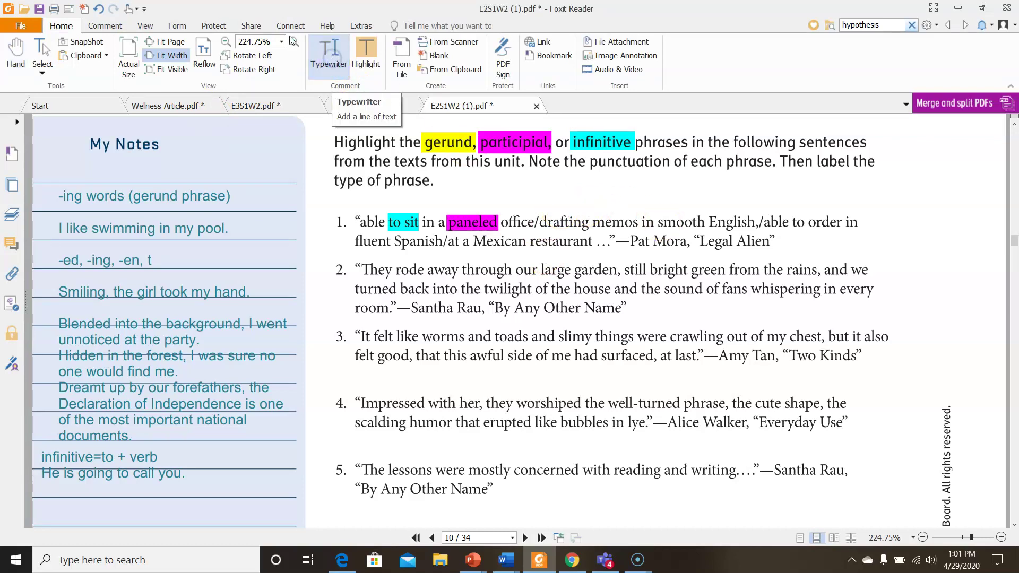
click(360, 42)
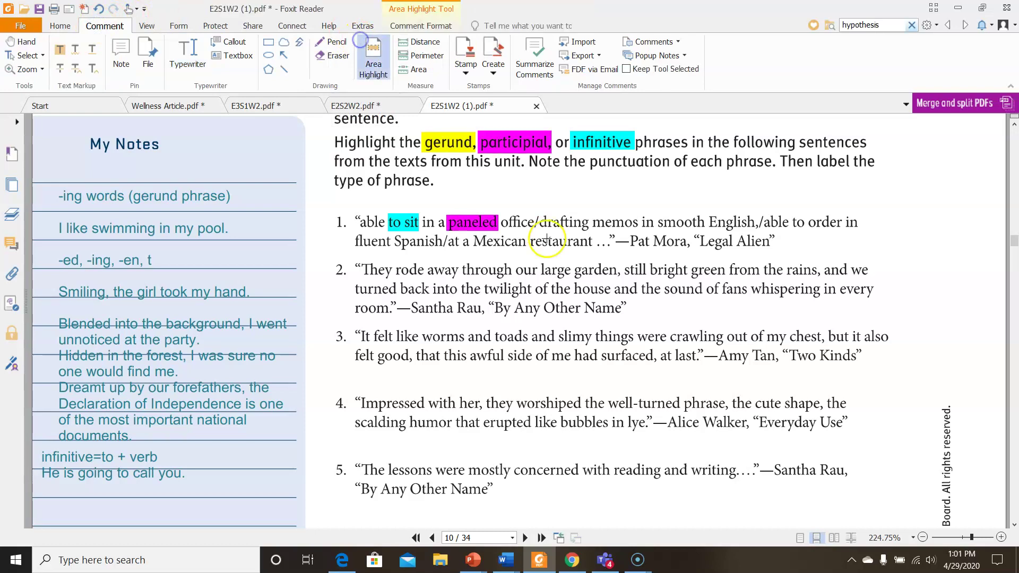
drag(539, 212, 589, 232)
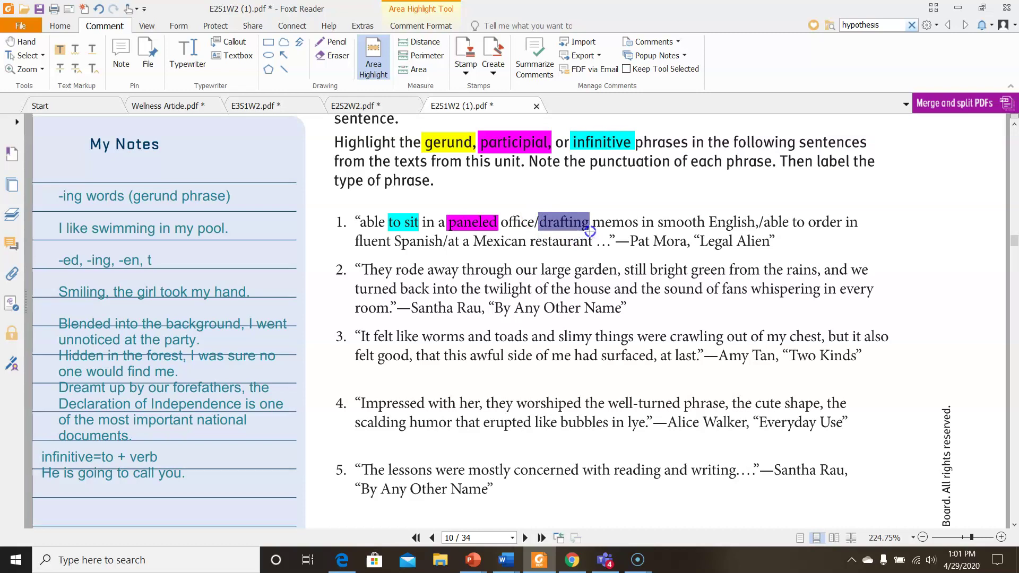
drag(589, 231, 590, 232)
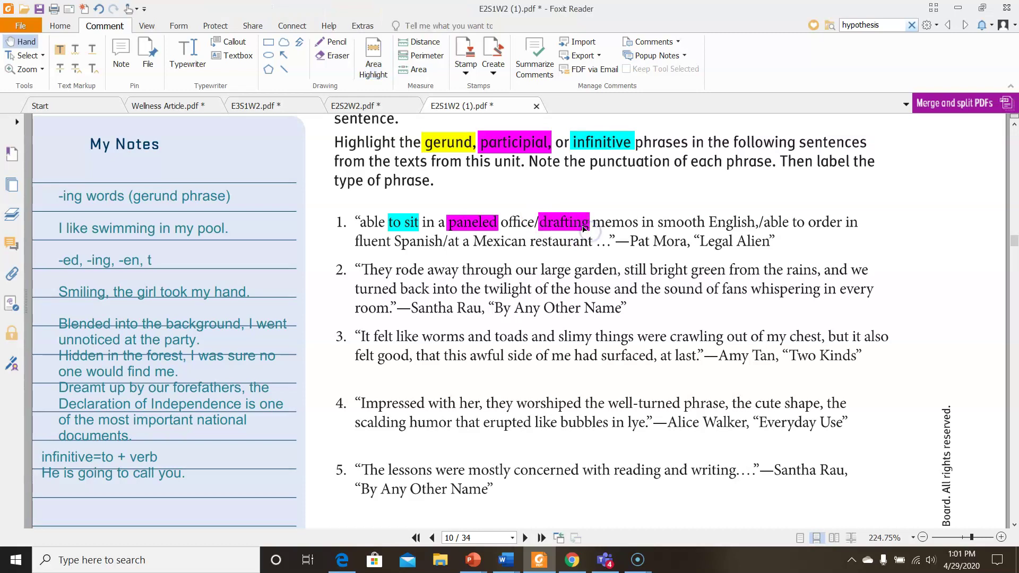
click(583, 228)
click(393, 142)
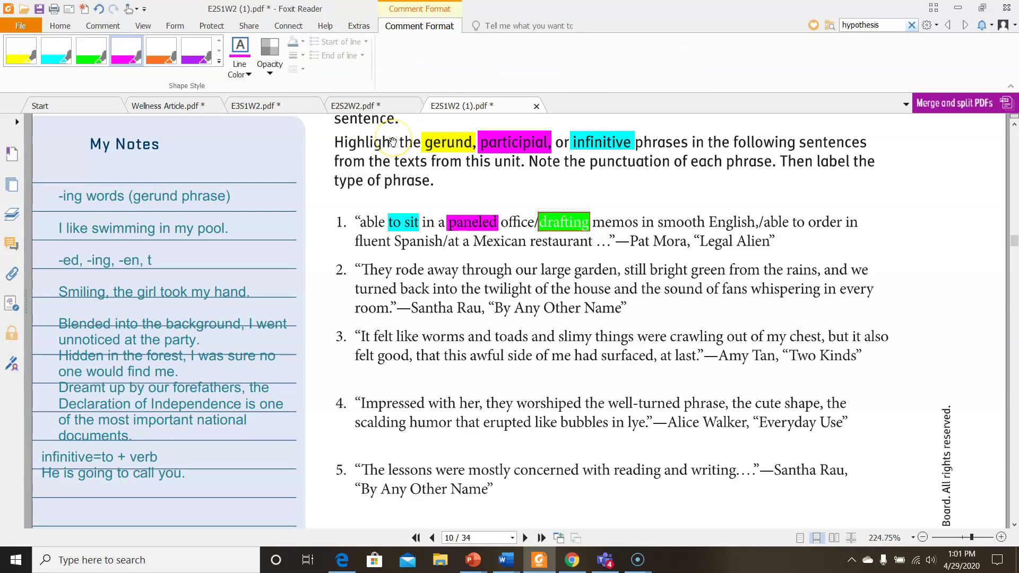
click(118, 94)
click(122, 58)
click(640, 203)
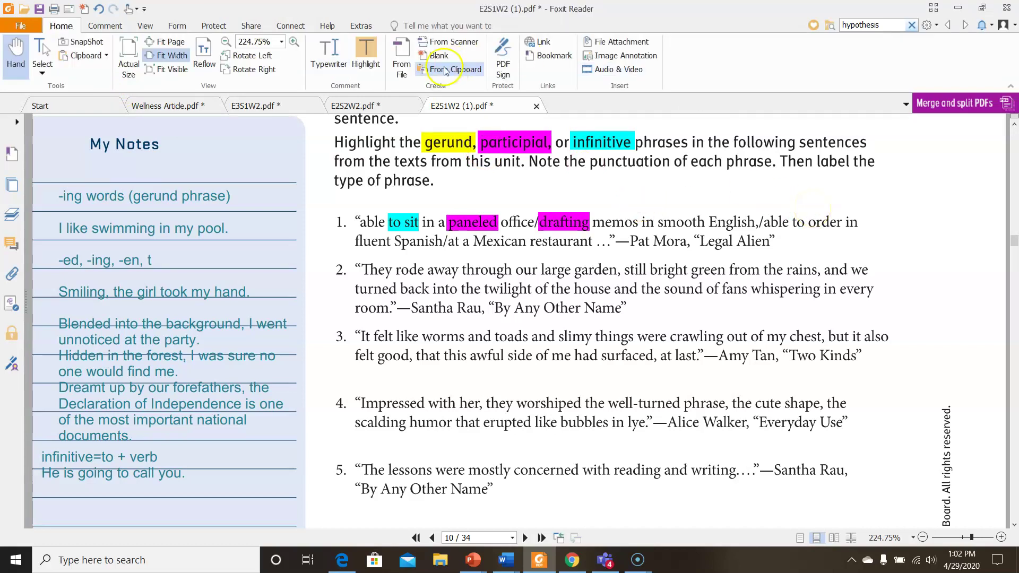
Highlight 'to order' in sentence 1 and recolour it cyan
click(251, 40)
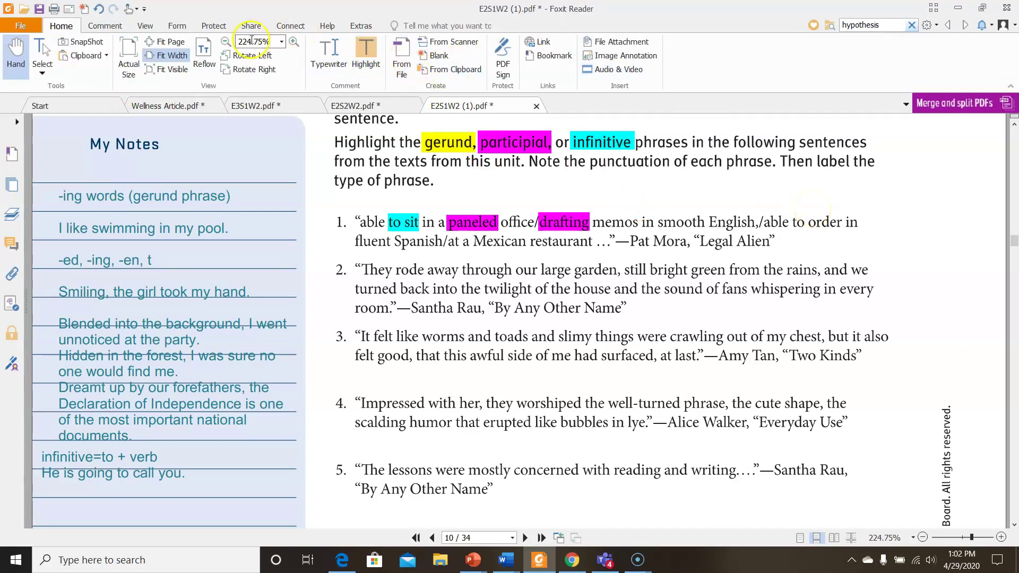
click(104, 25)
click(374, 59)
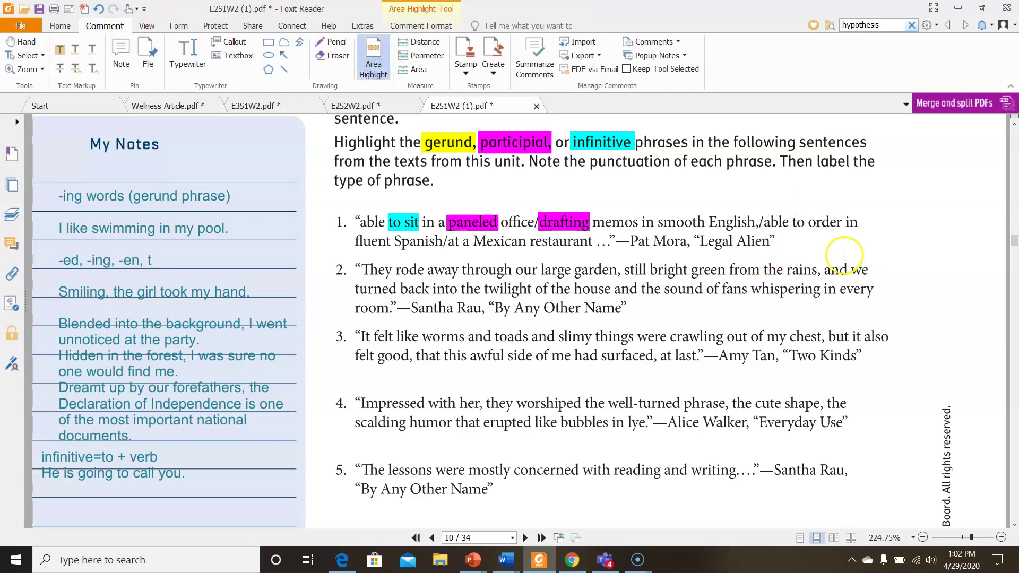
drag(790, 215, 846, 230)
click(344, 82)
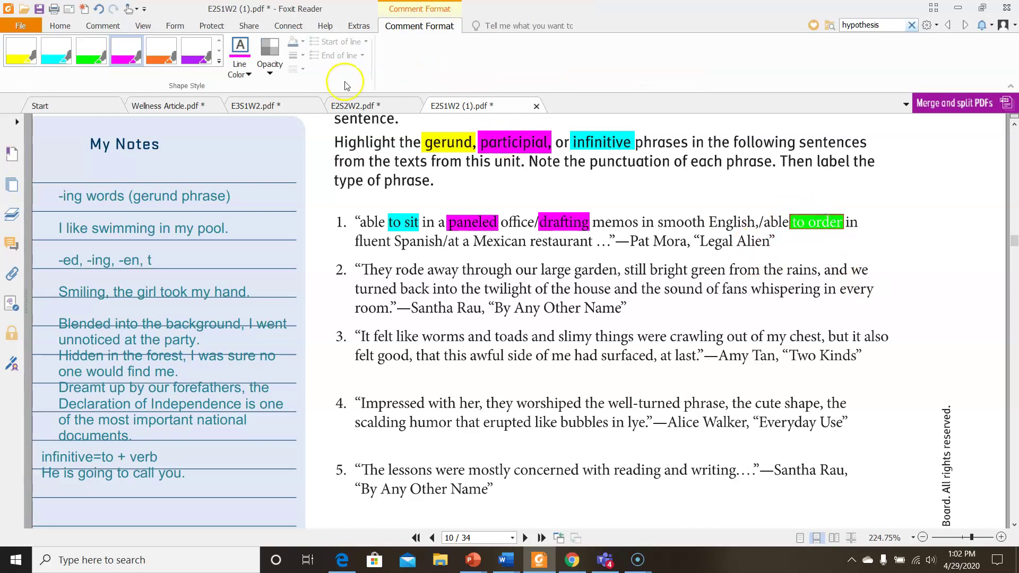
click(56, 51)
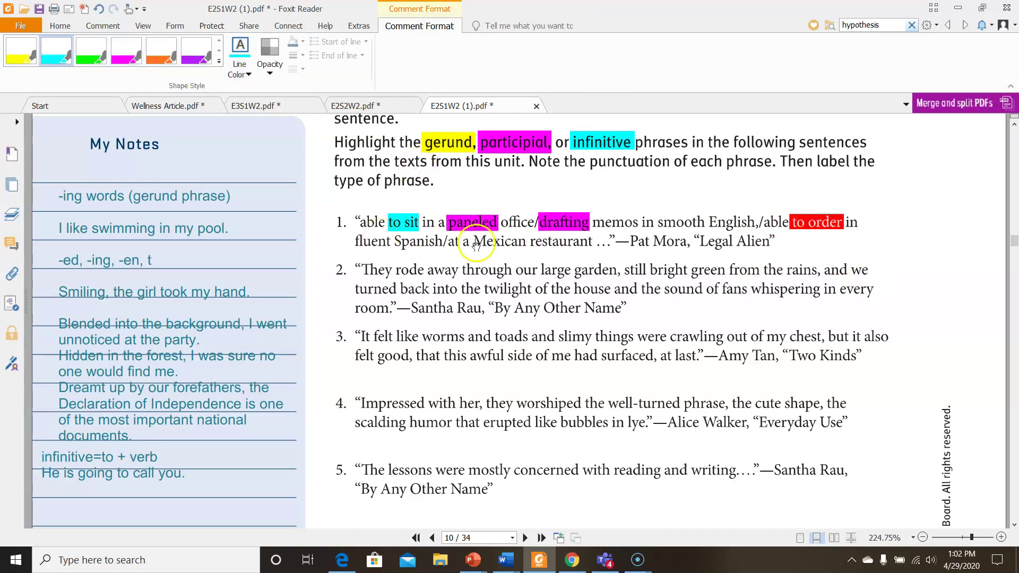
click(499, 261)
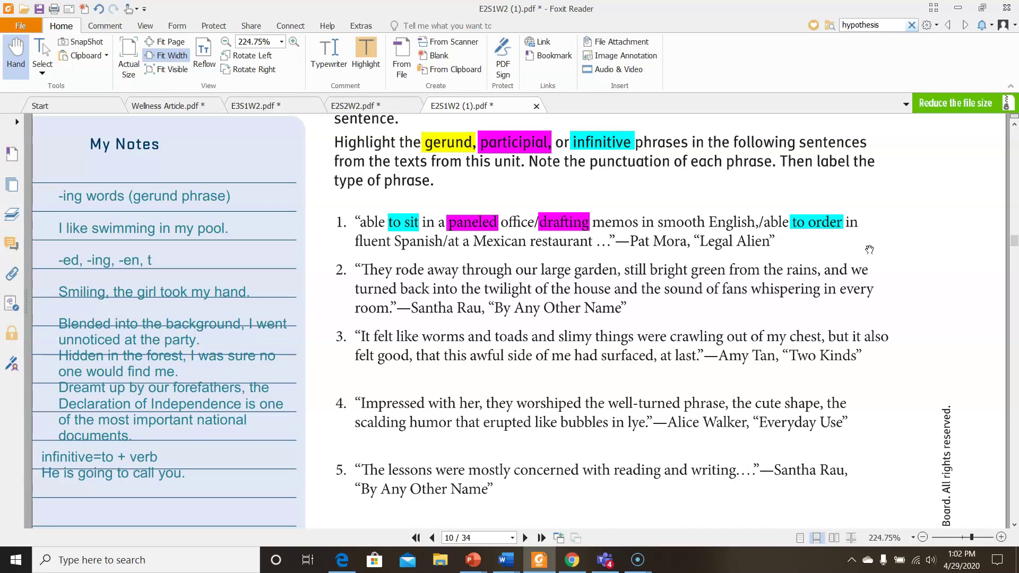
Scroll past the page 18 footer to page 11 of 34, the Activity 1.4 sentence-writing prompt
scroll(868, 249, down, 1)
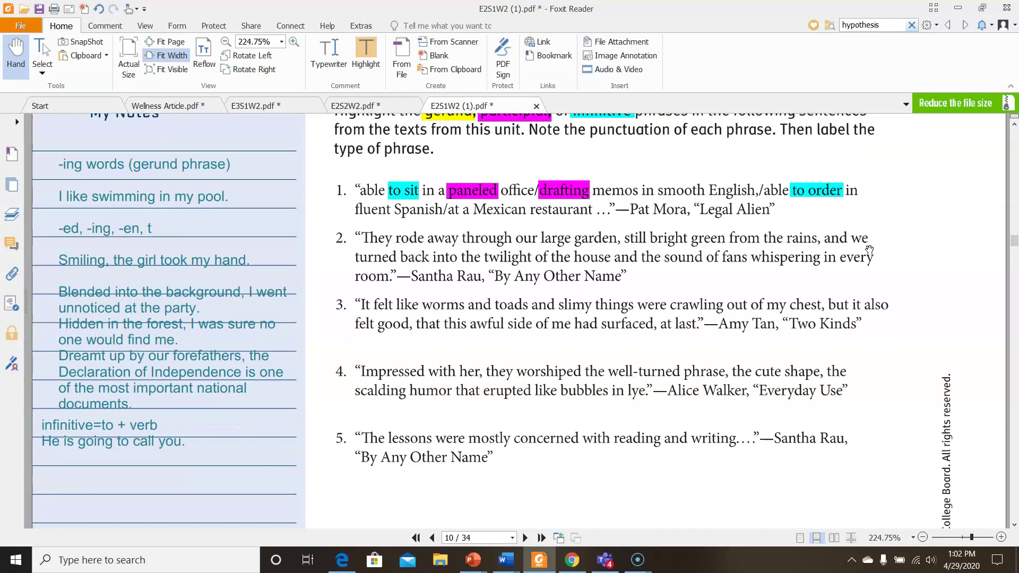
scroll(637, 255, down, 1)
click(506, 262)
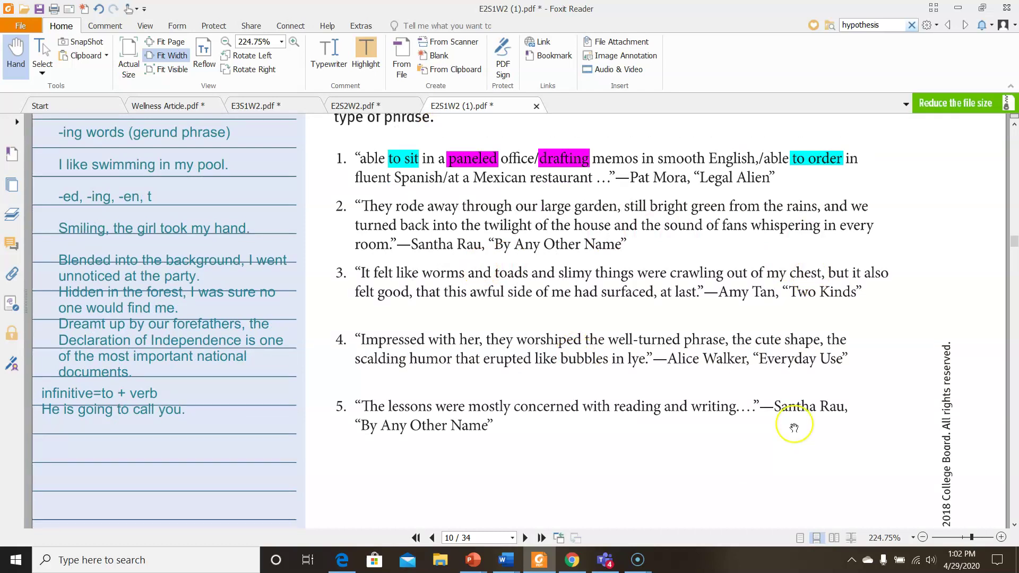
scroll(794, 427, down, 5)
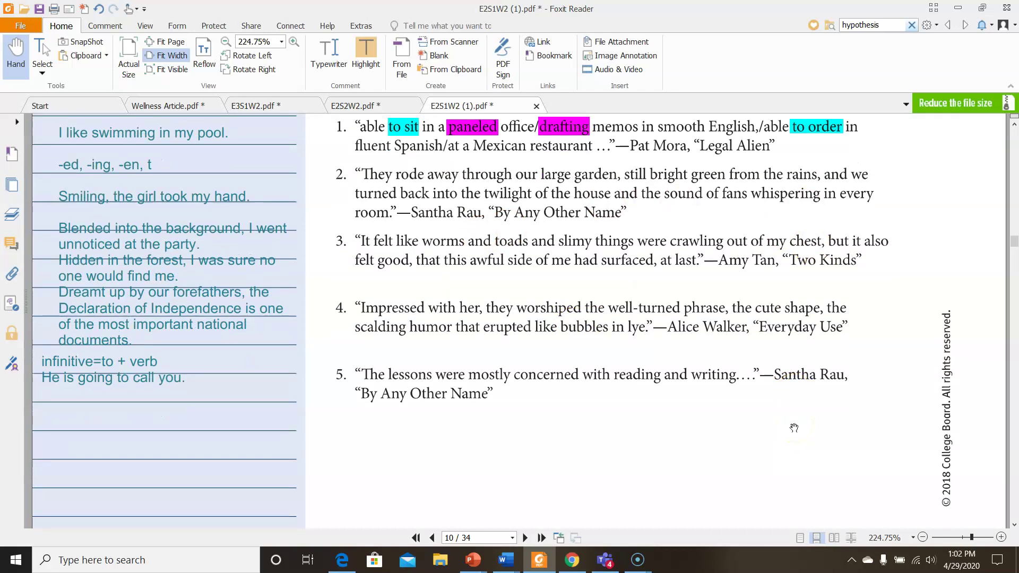
scroll(794, 427, down, 8)
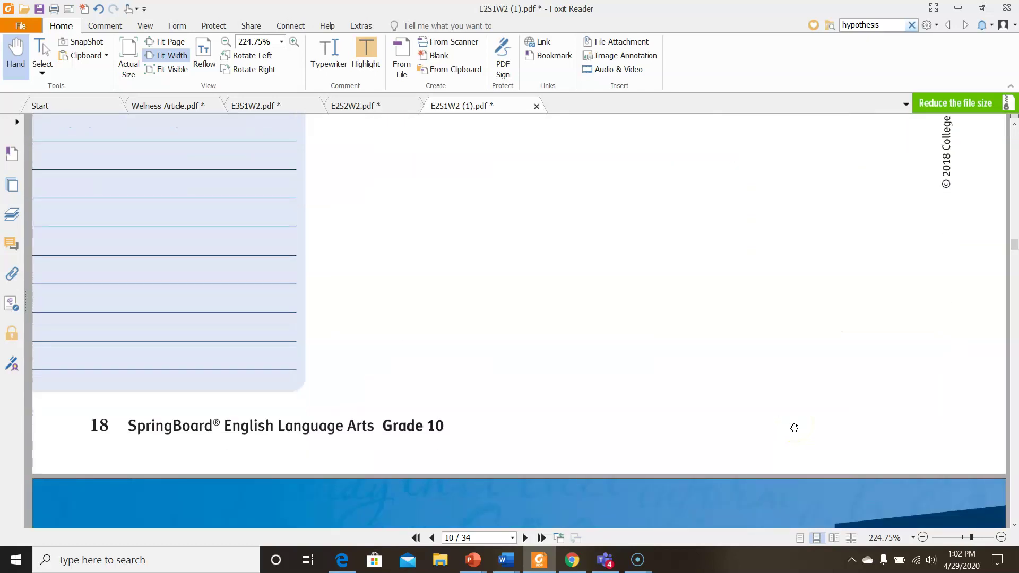
scroll(794, 427, down, 3)
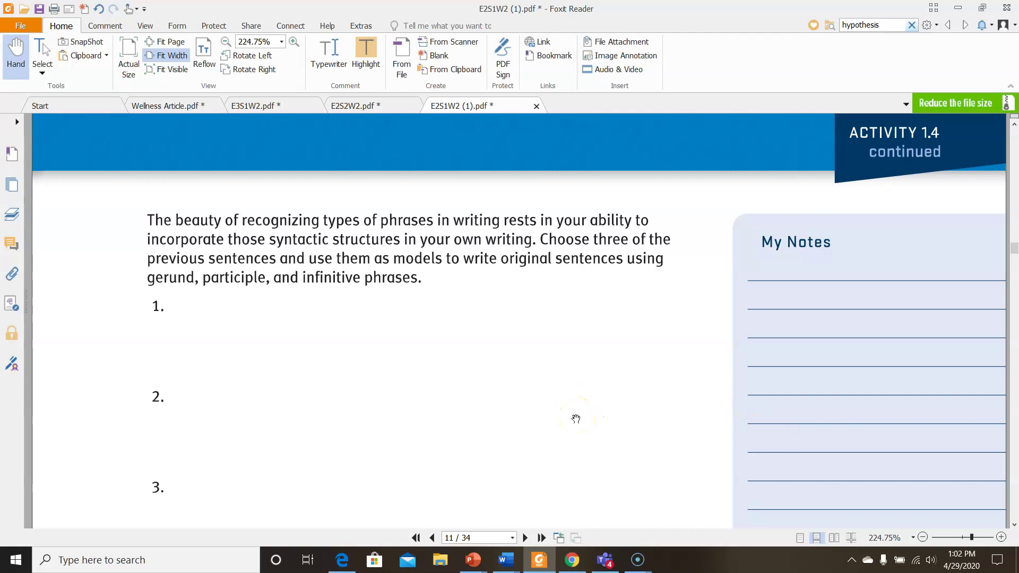
Area-highlight 'Prepositional phrases' in teal in the section's opening paragraph
scroll(576, 419, down, 2)
scroll(575, 418, up, 1)
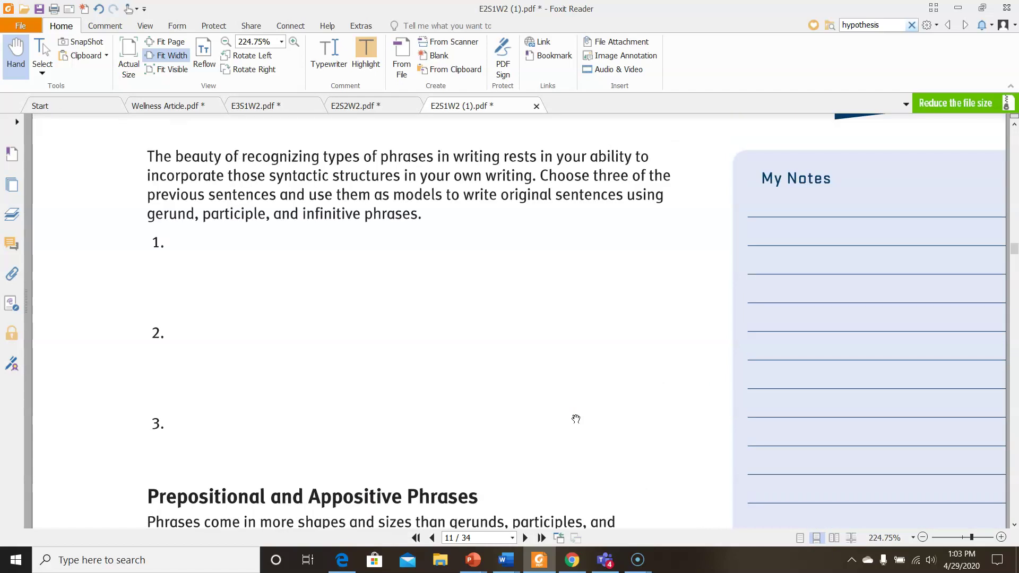
scroll(575, 419, down, 3)
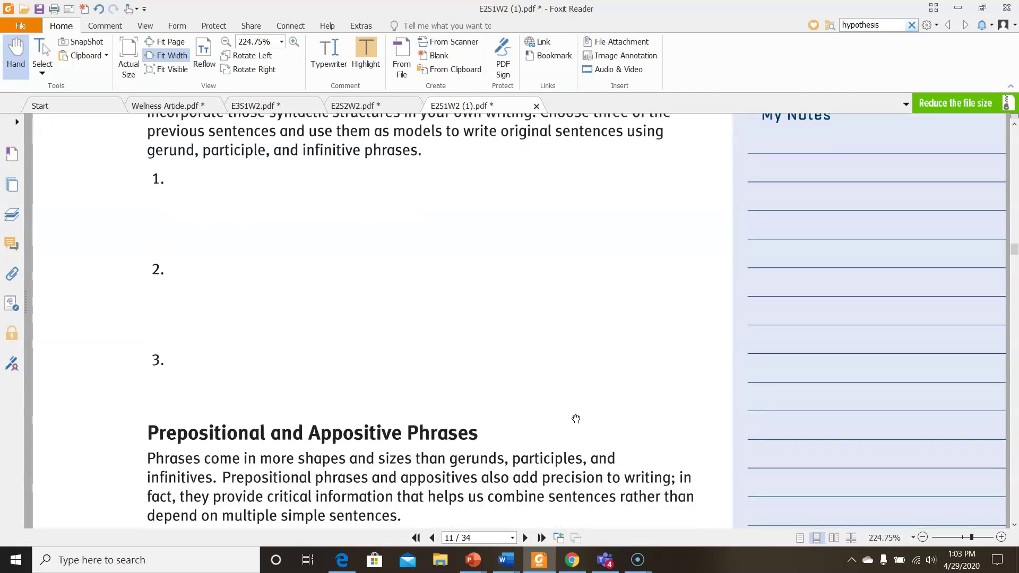
scroll(576, 418, down, 1)
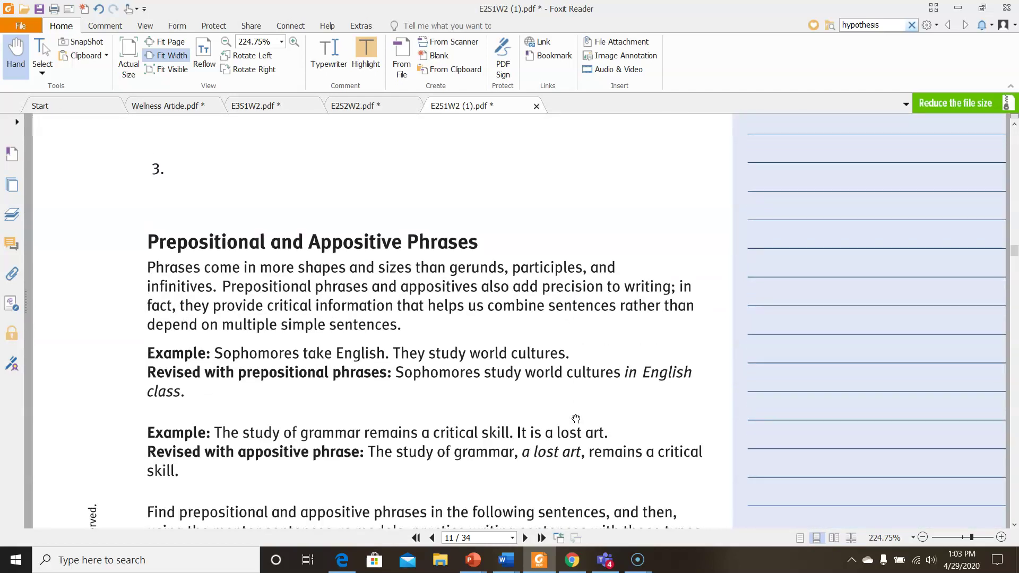
scroll(576, 418, down, 2)
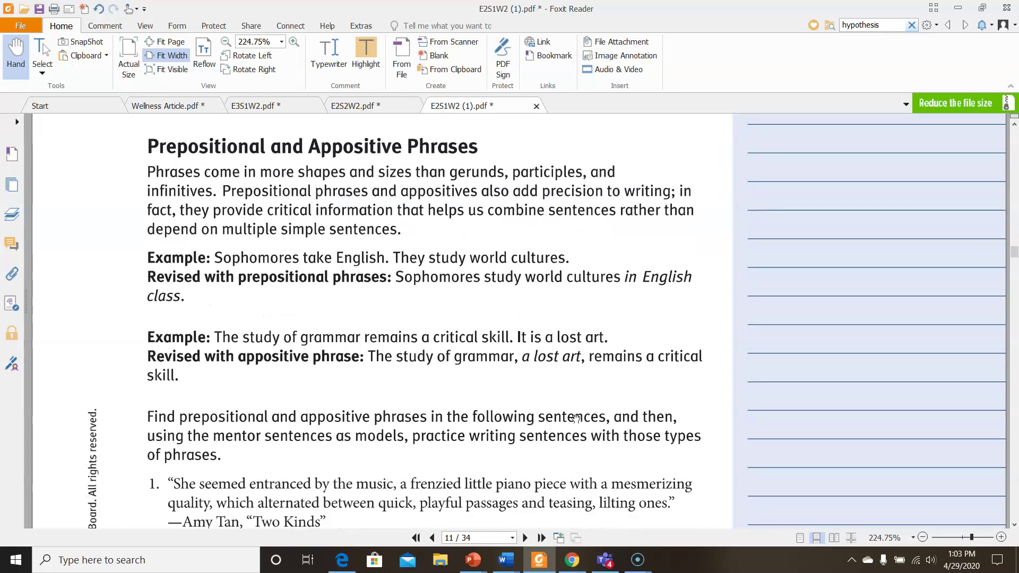
scroll(575, 419, up, 1)
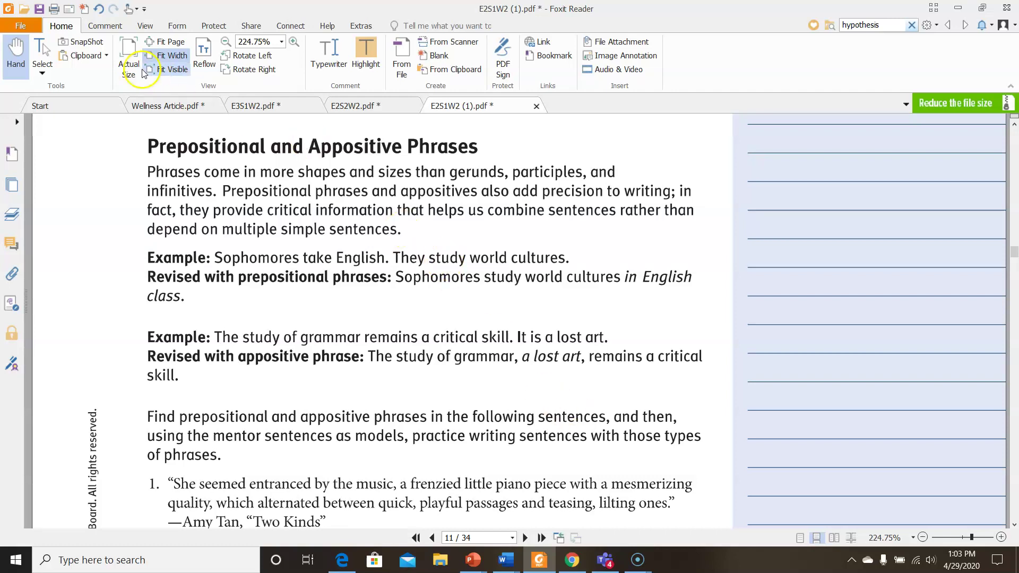
click(106, 25)
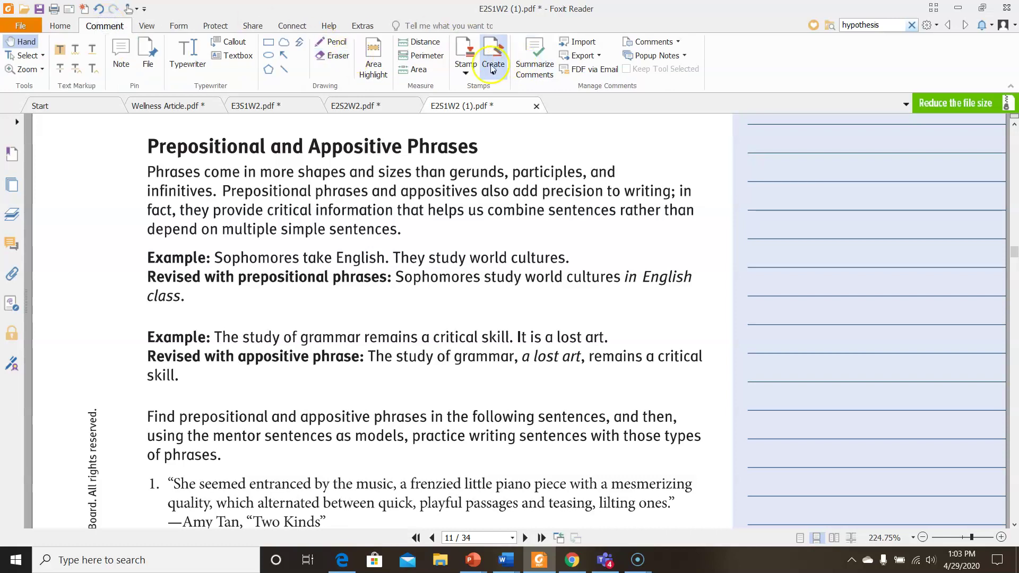
click(378, 64)
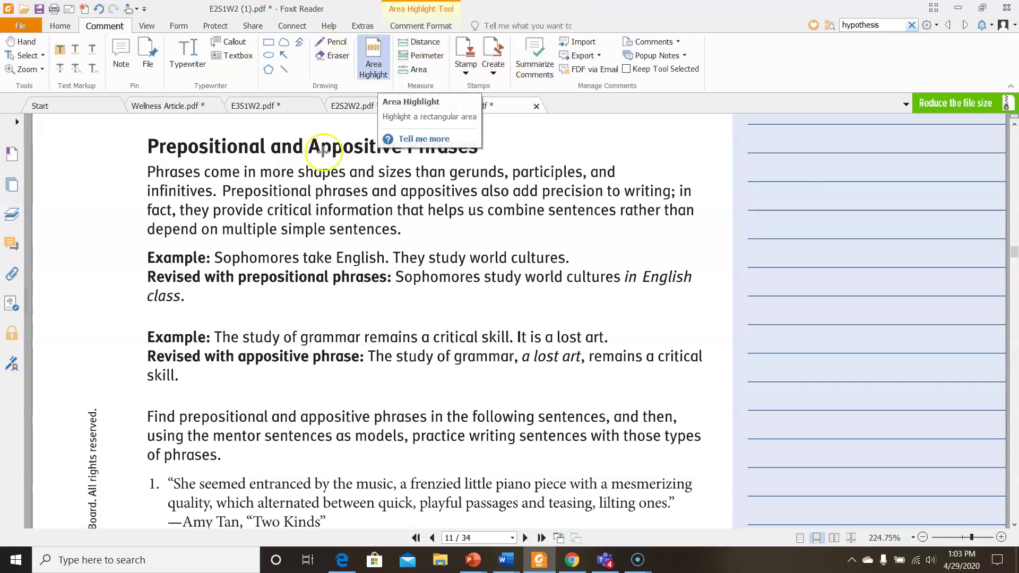
drag(221, 183, 369, 200)
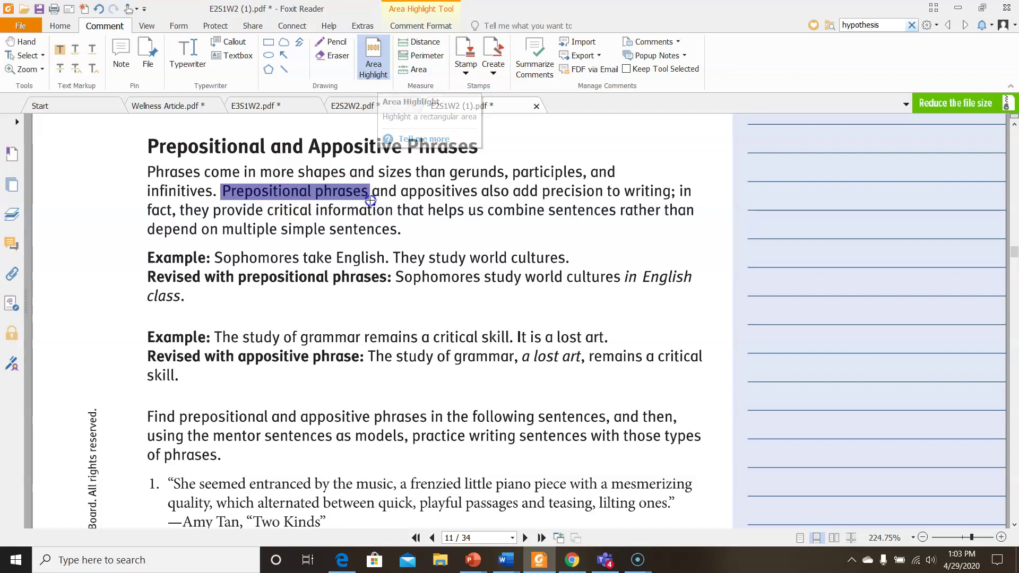
Area-highlight the word 'appositives' in teal in the same paragraph
click(373, 58)
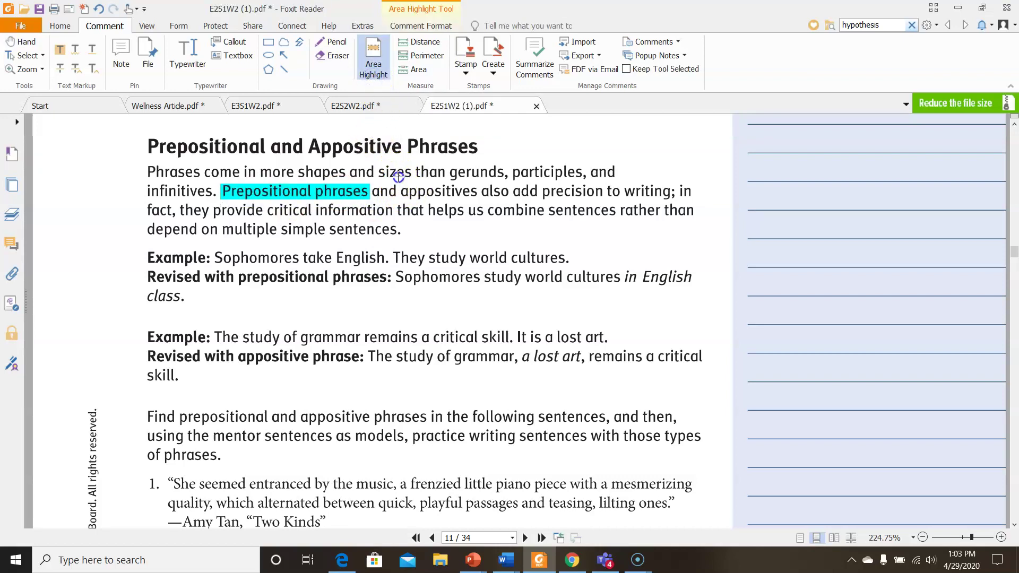
drag(399, 179, 482, 200)
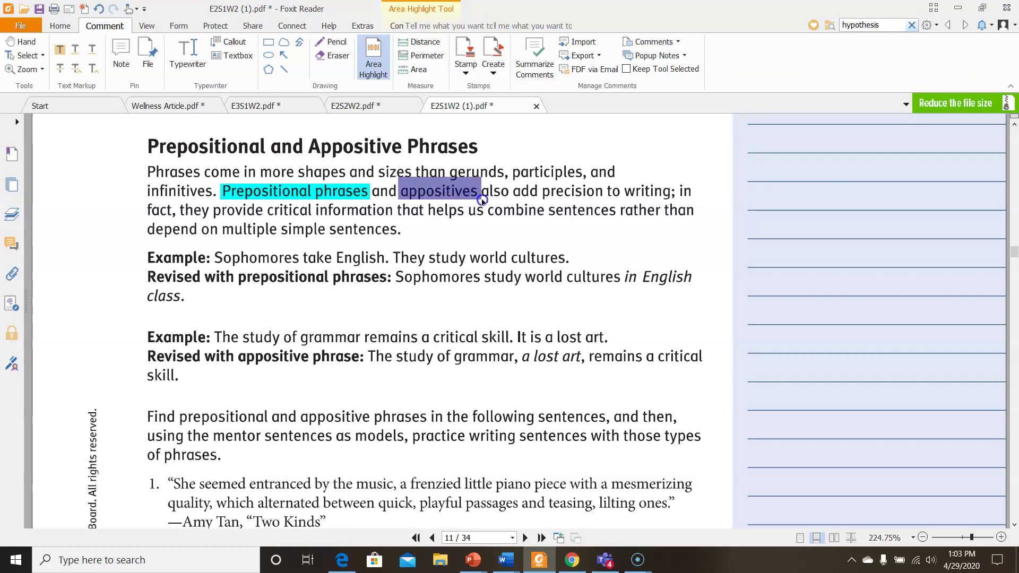
scroll(565, 260, down, 1)
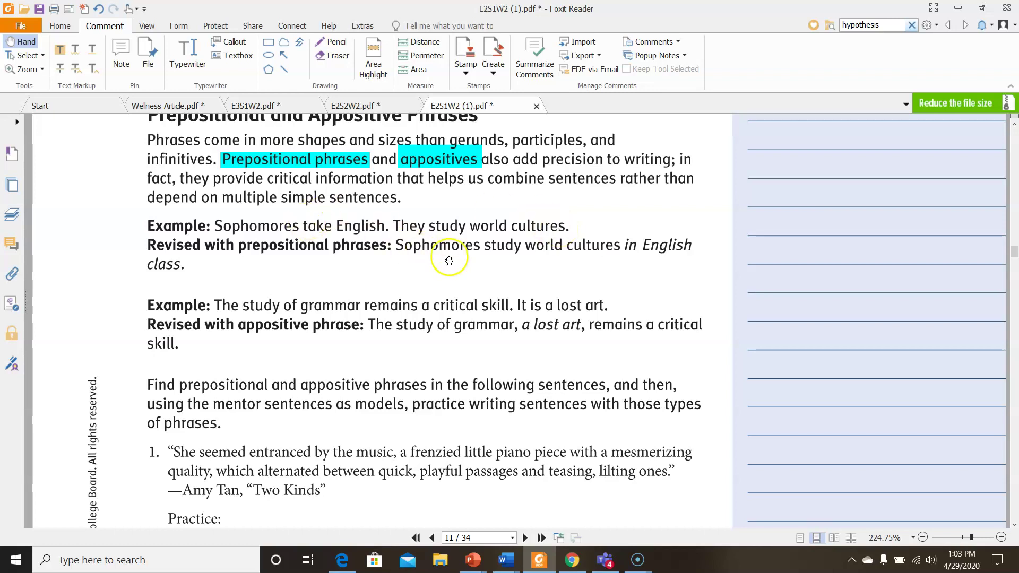
Highlight 'in English' and 'class.' in teal across the line break
click(373, 58)
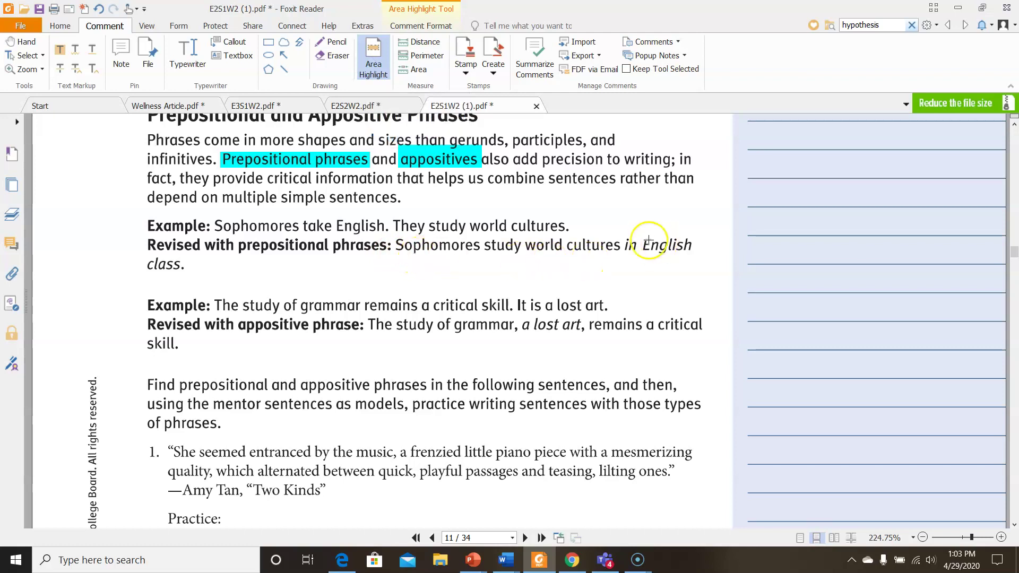
drag(623, 236, 695, 255)
click(374, 61)
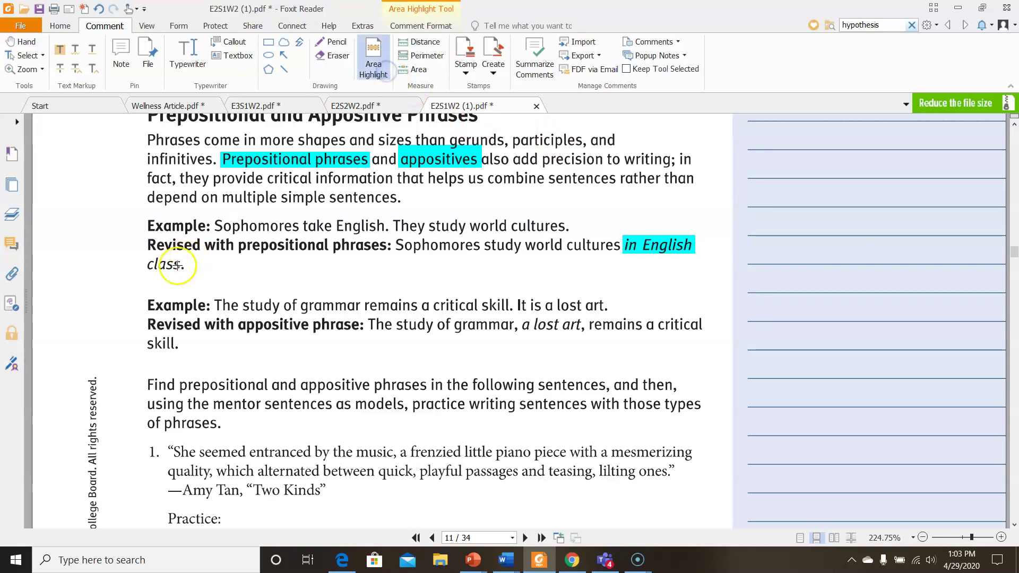
drag(142, 257, 190, 274)
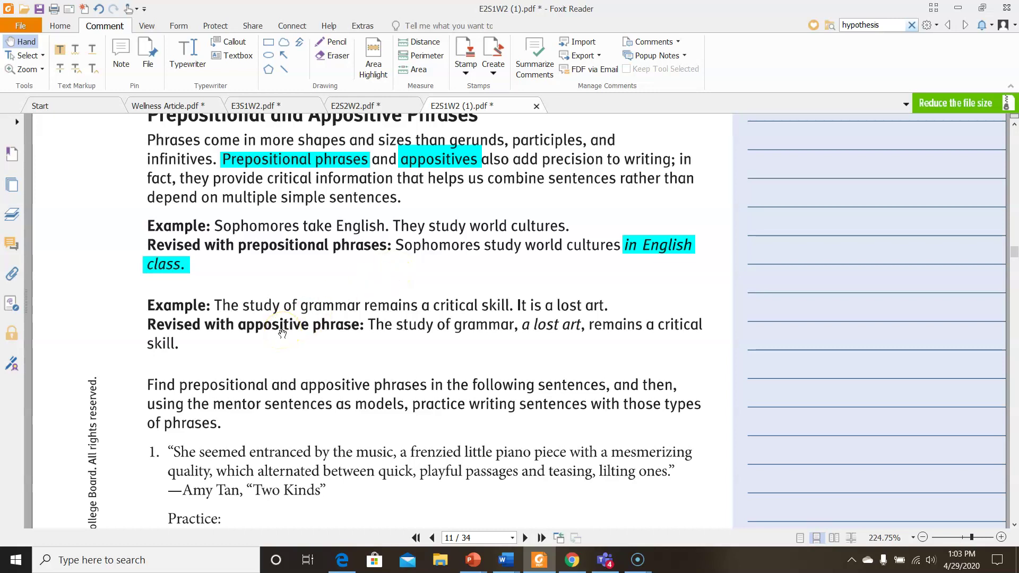
Highlight the appositive 'a lost art,' in teal
click(364, 65)
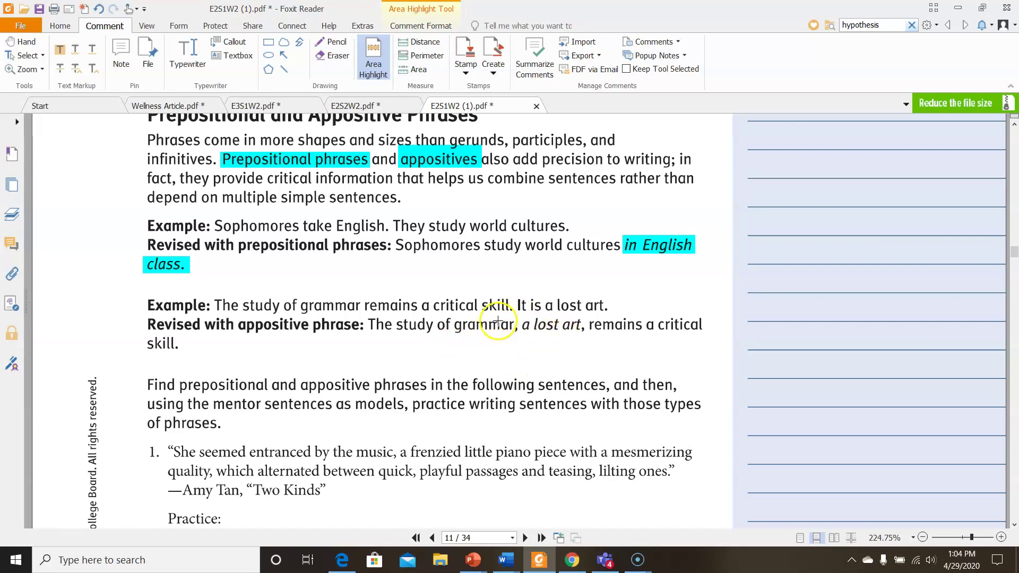
drag(516, 311, 588, 336)
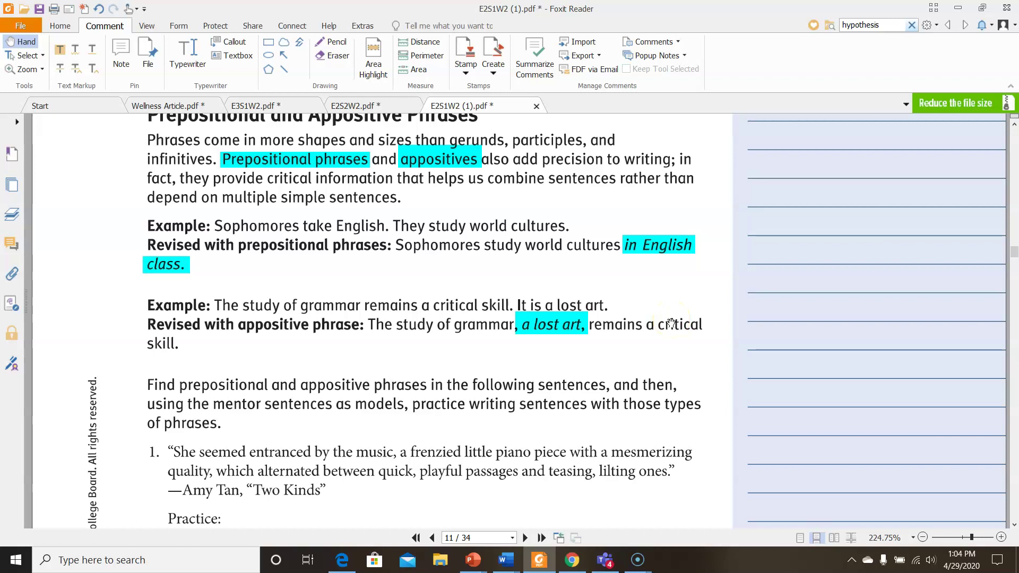
scroll(671, 323, down, 3)
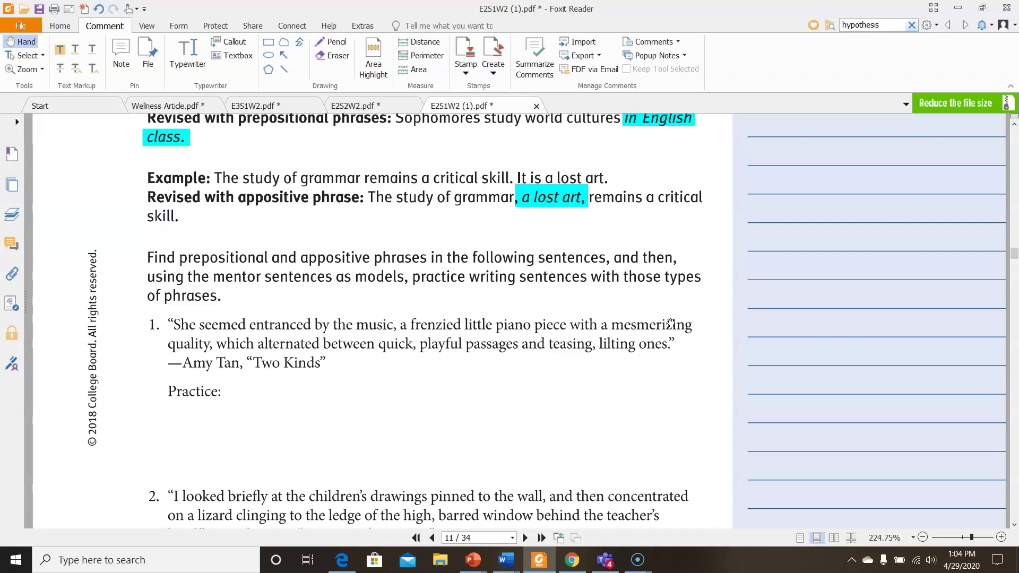
In the instruction sentence, highlight 'prepositional' teal and recolour the 'appositive' highlight yellow
click(561, 250)
click(373, 59)
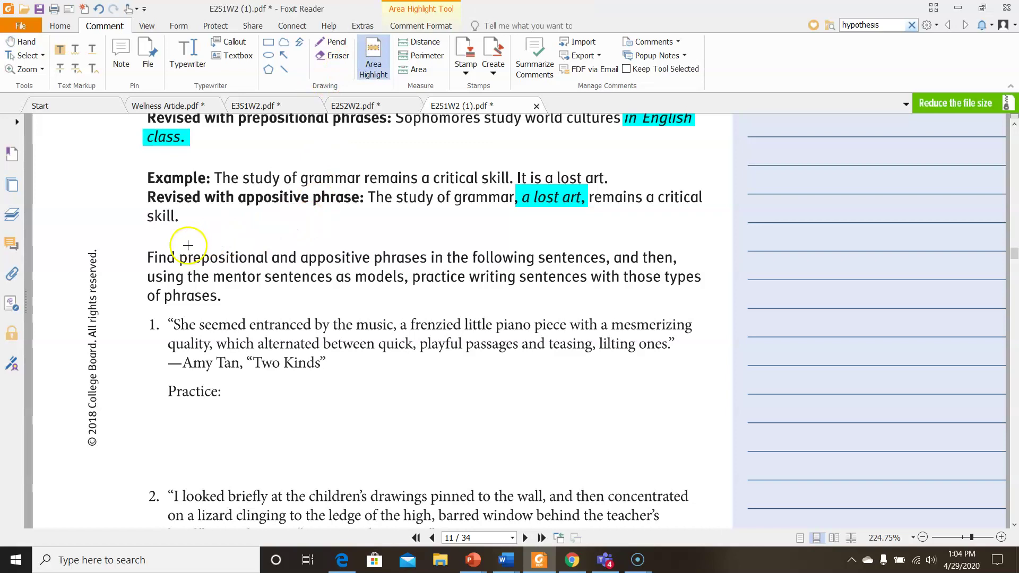
drag(178, 249, 370, 267)
click(373, 67)
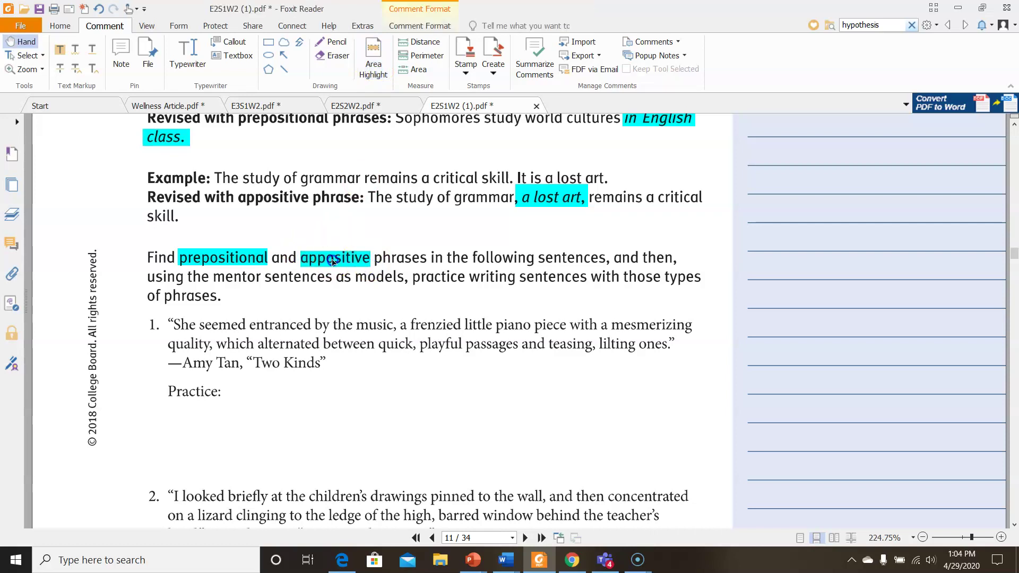
click(34, 56)
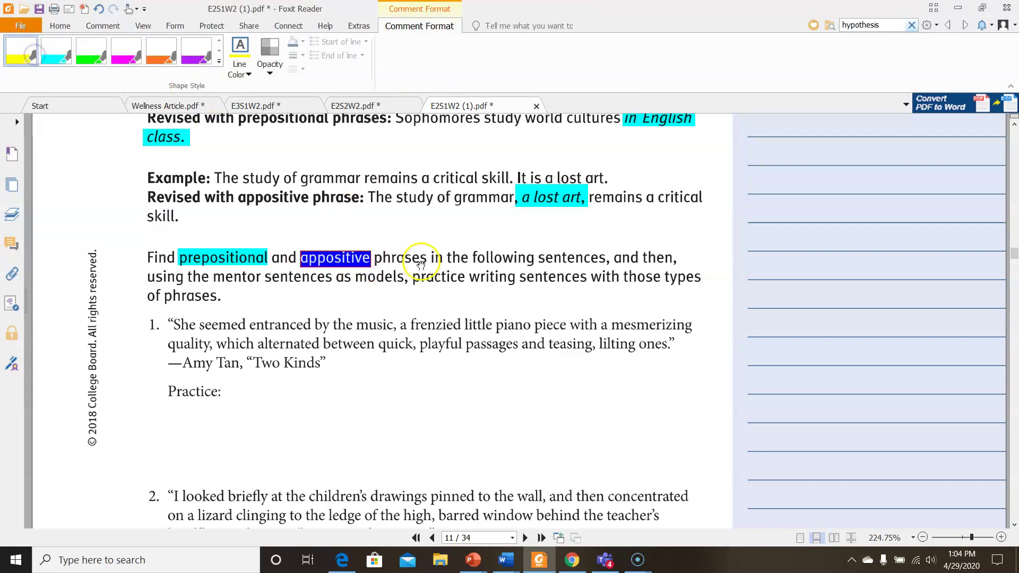
click(420, 261)
scroll(420, 264, down, 2)
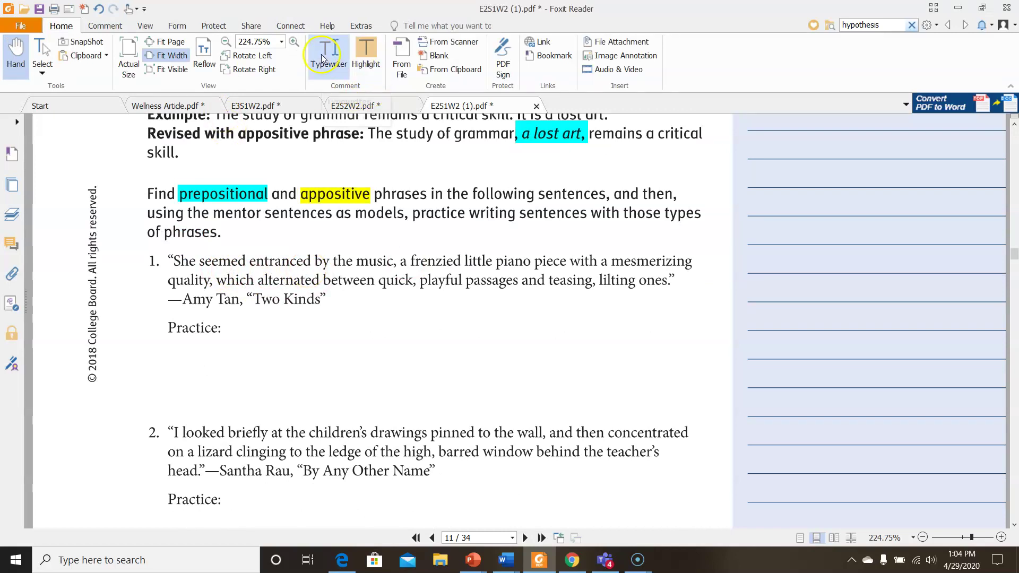
click(105, 26)
click(373, 65)
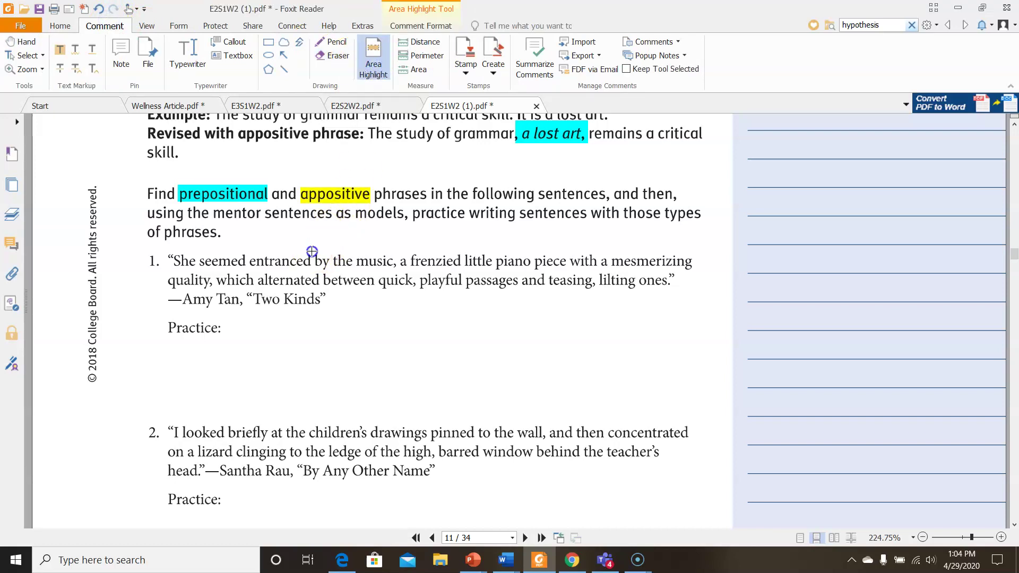
Highlight 'by the music,' in sentence 1 and set it to teal
drag(326, 260, 397, 270)
click(58, 49)
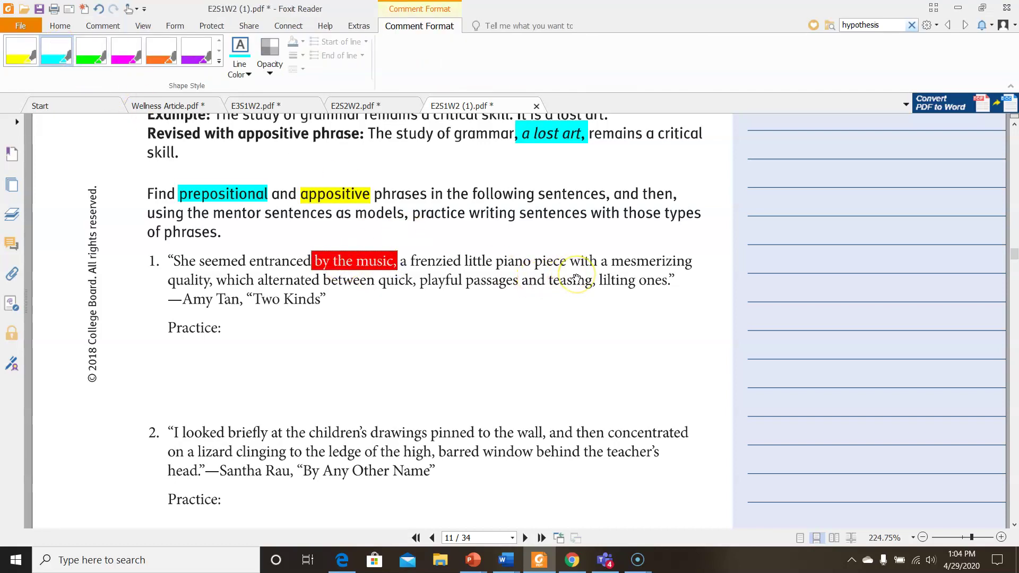
click(33, 53)
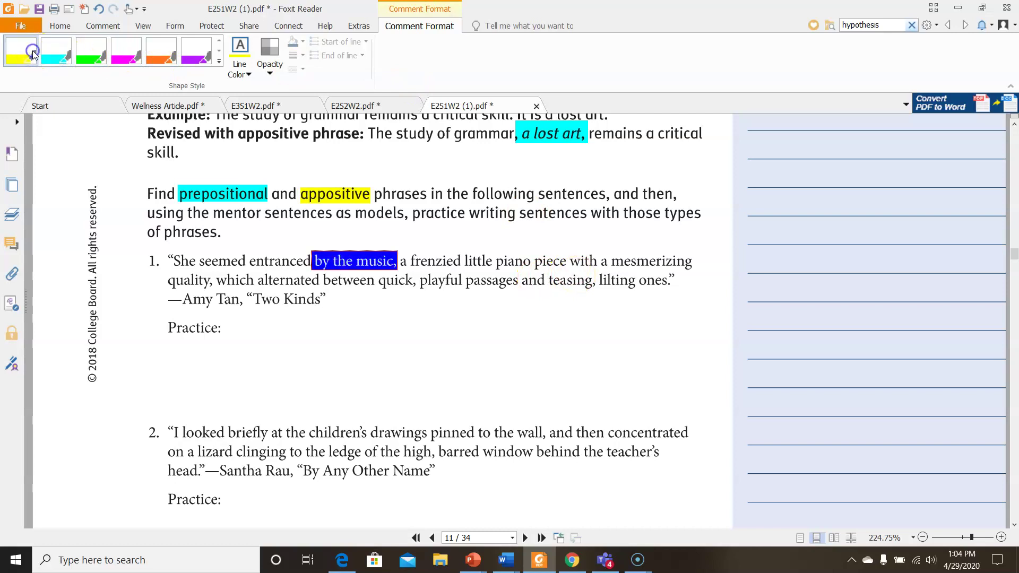
click(415, 294)
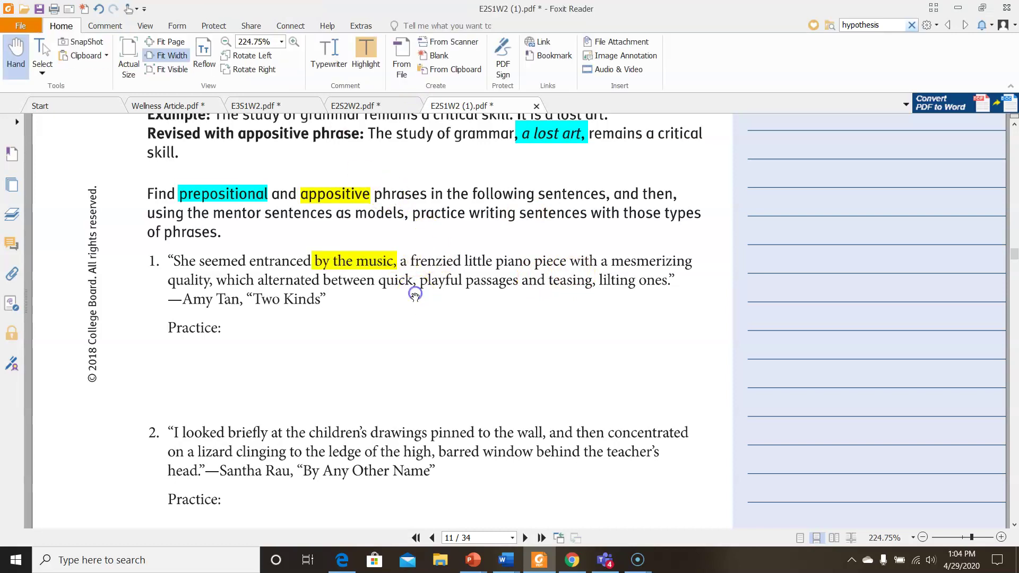
click(370, 271)
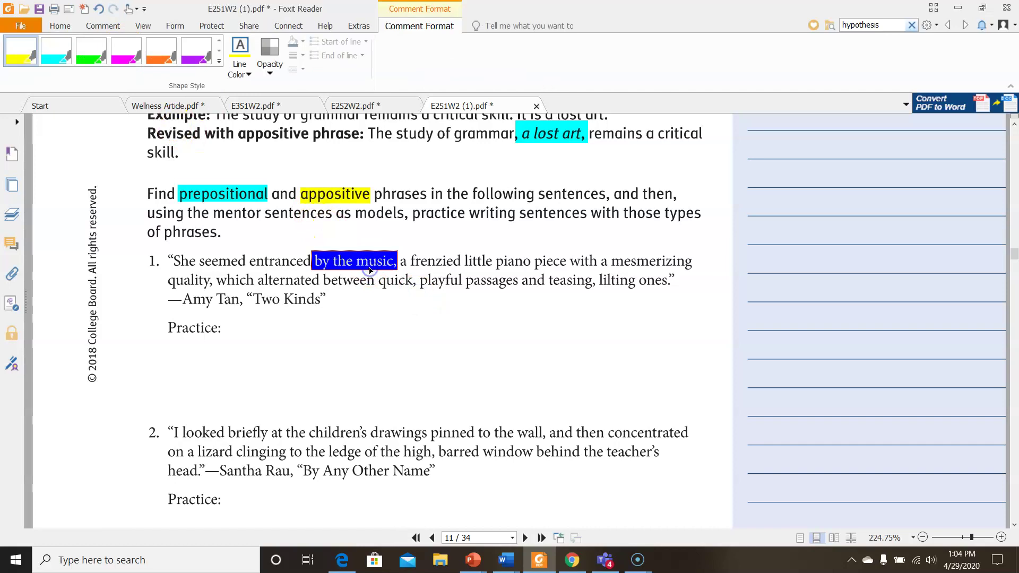
click(55, 51)
click(200, 249)
Area-highlight 'a frenzied little piano piece' and recolour it yellow
click(103, 26)
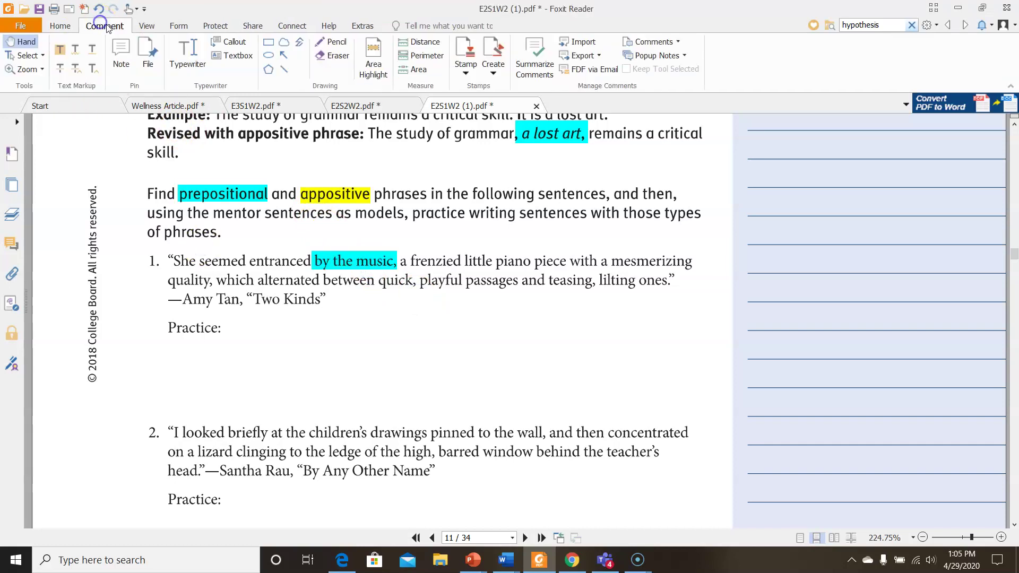
click(373, 61)
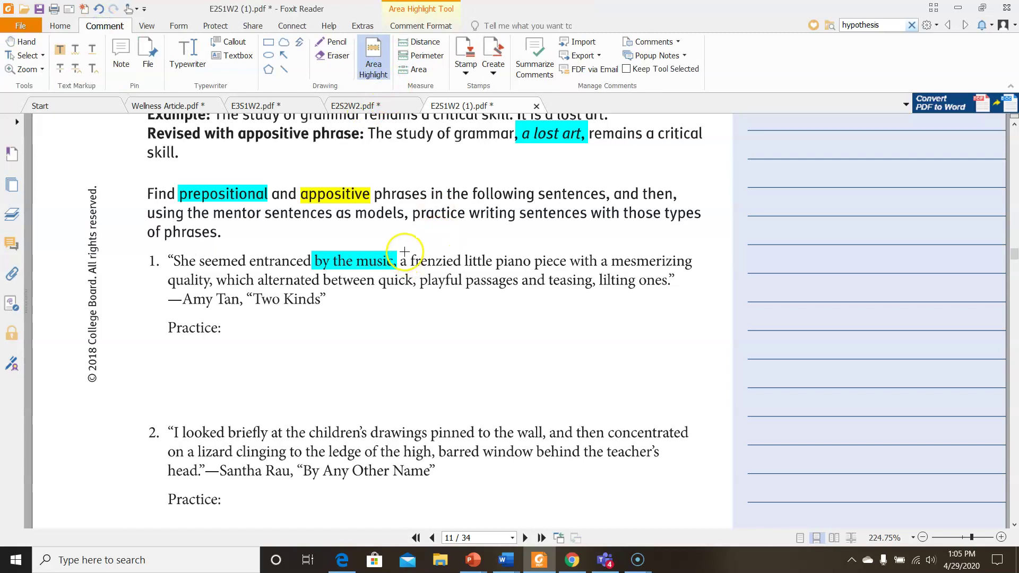
drag(401, 251, 568, 271)
click(533, 267)
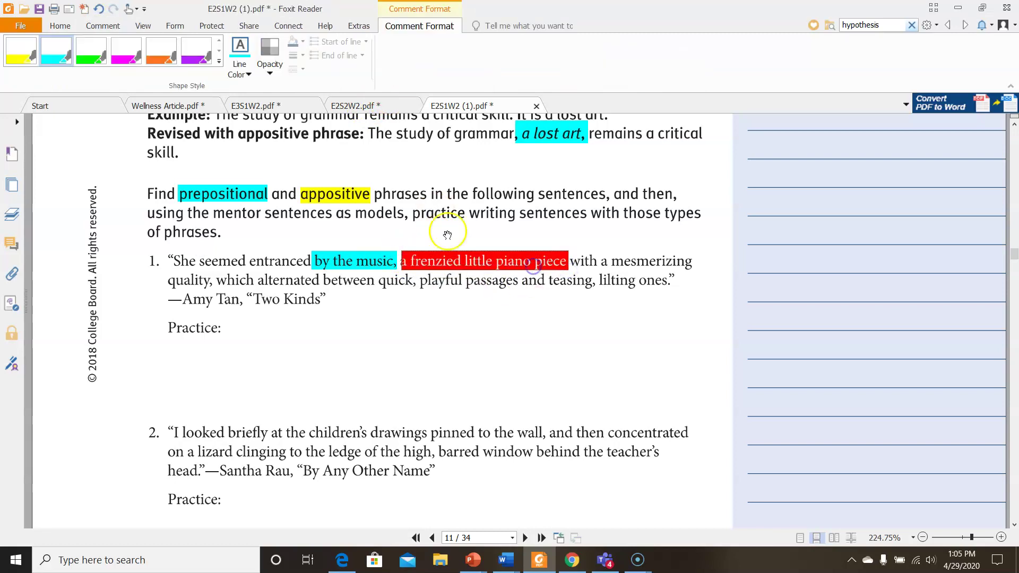
click(17, 59)
click(578, 281)
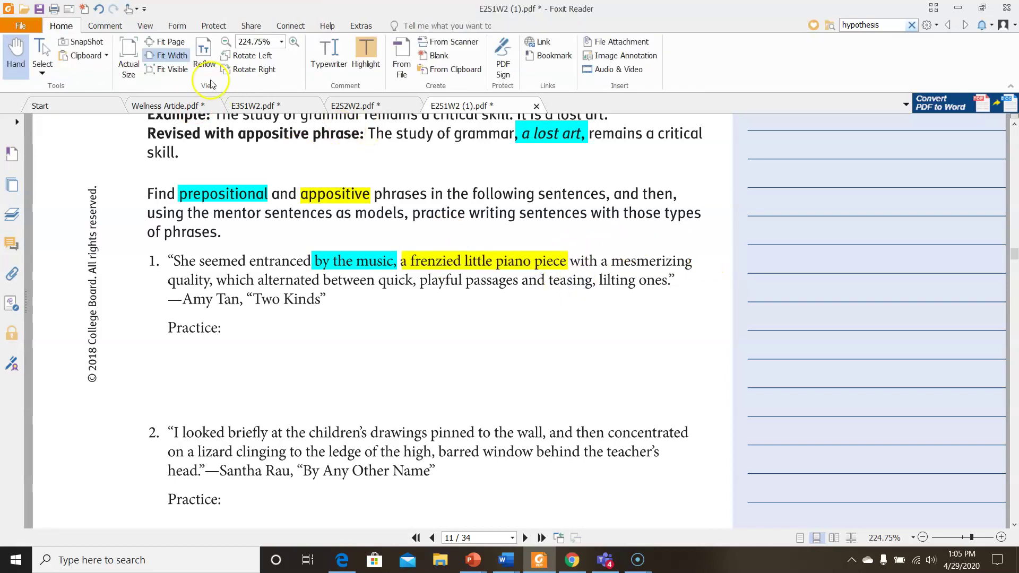
Area-highlight 'with a mesmerizing' and 'quality,' on the next line
click(112, 25)
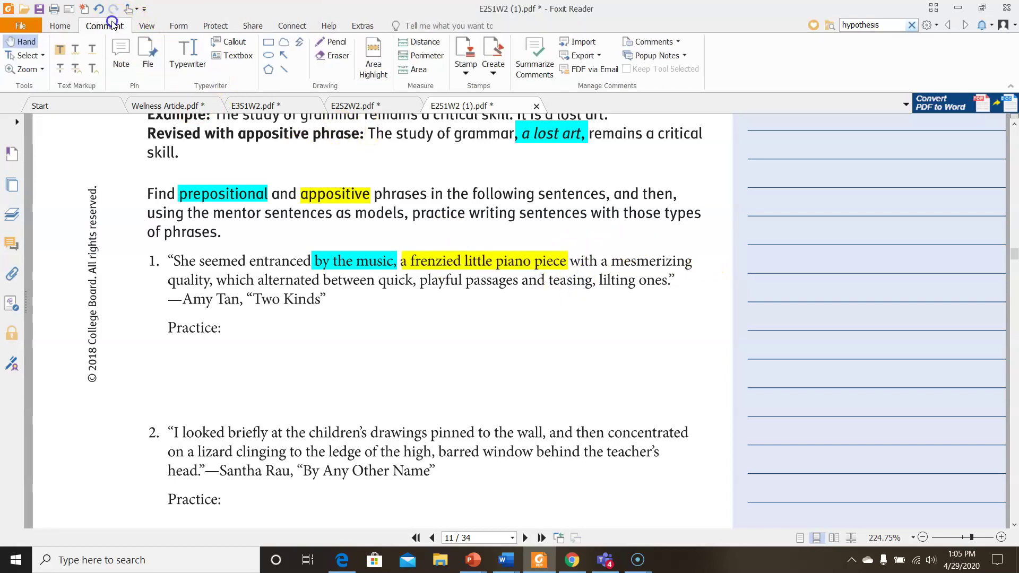
click(373, 58)
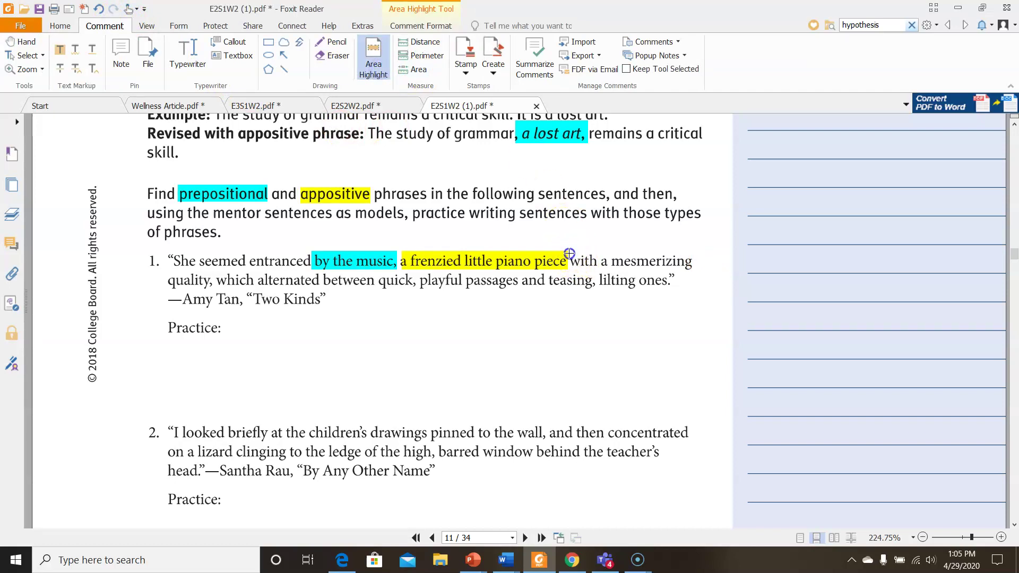
drag(581, 264, 692, 267)
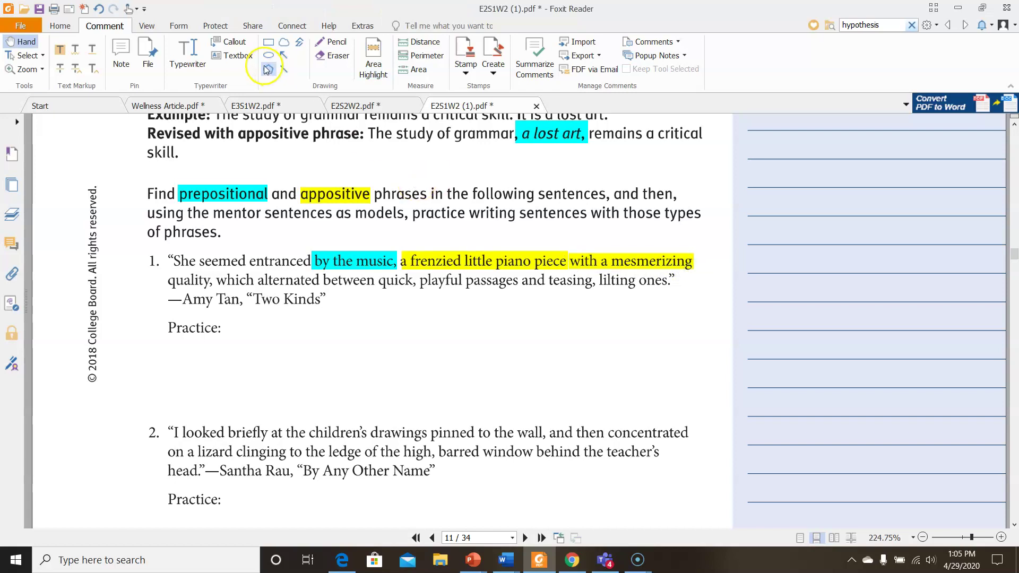
click(180, 63)
click(373, 58)
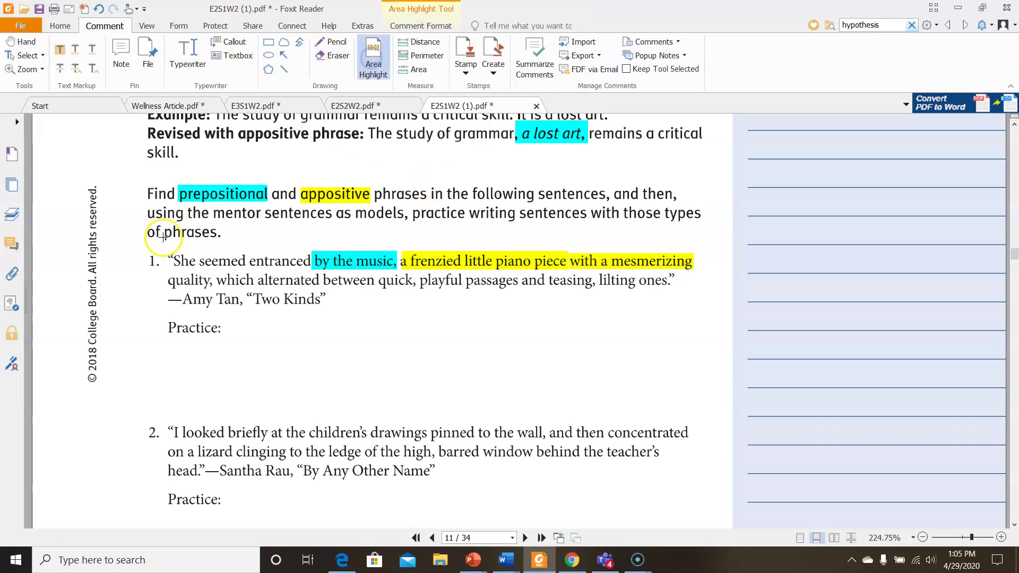
click(167, 272)
drag(167, 272, 213, 288)
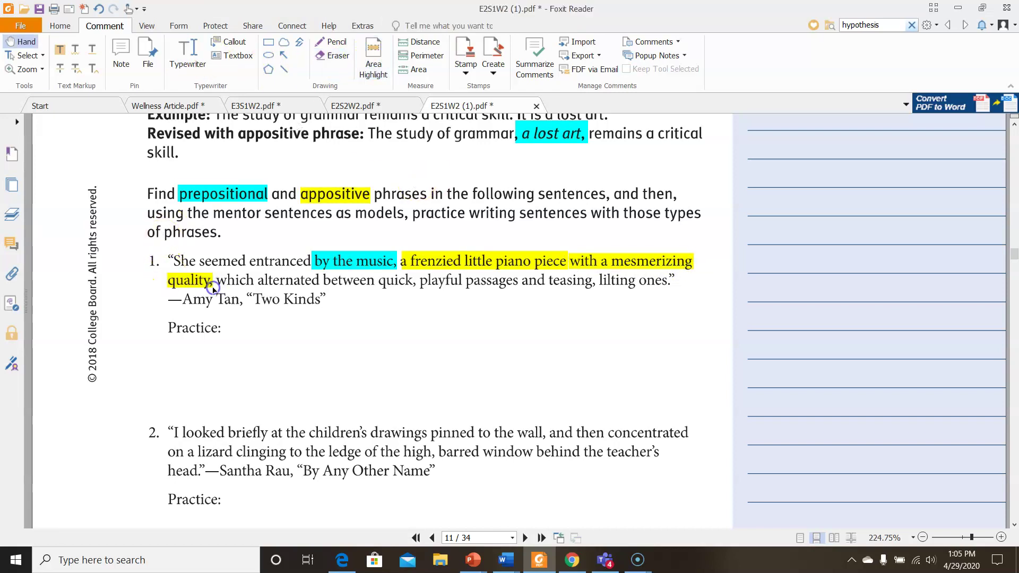
Recolour both the 'with a mesmerizing' and 'quality,' highlights teal
click(563, 261)
click(573, 261)
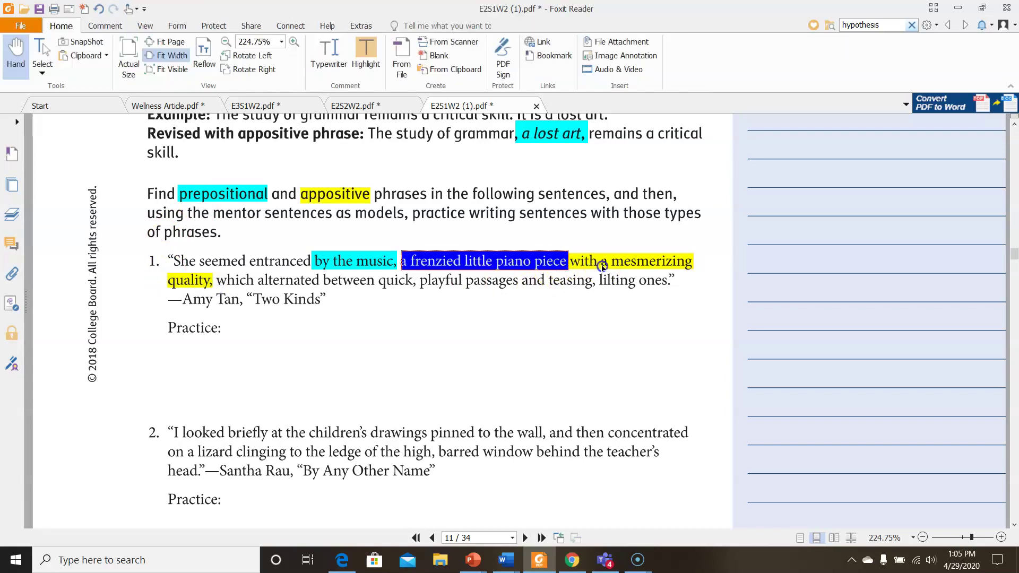
click(55, 49)
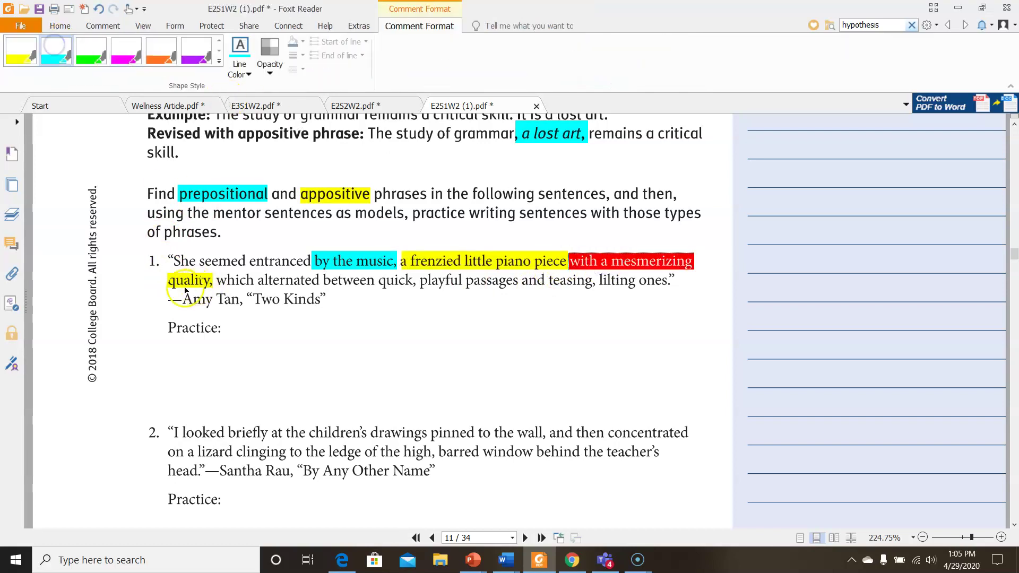
click(189, 287)
click(189, 287)
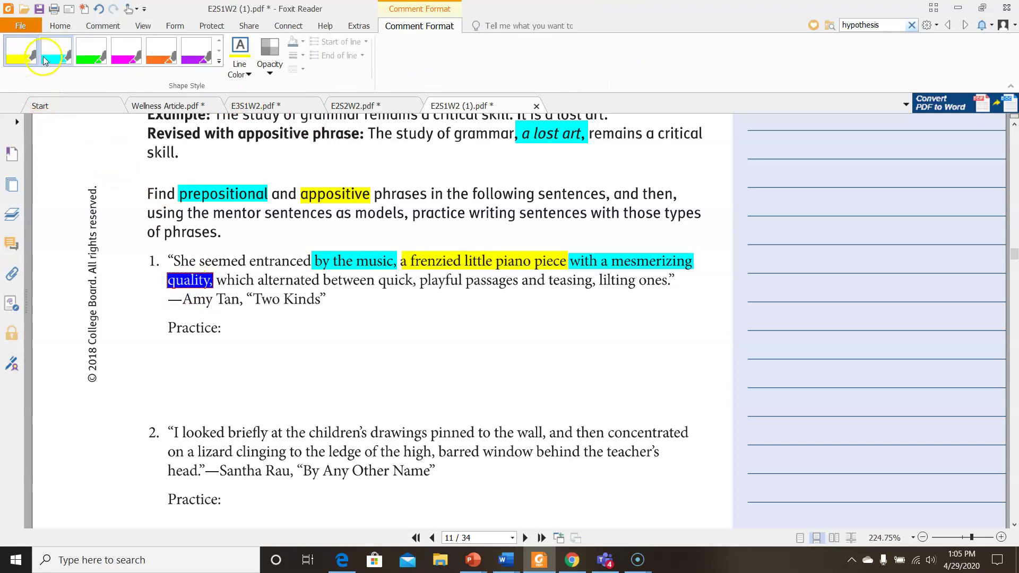
click(43, 54)
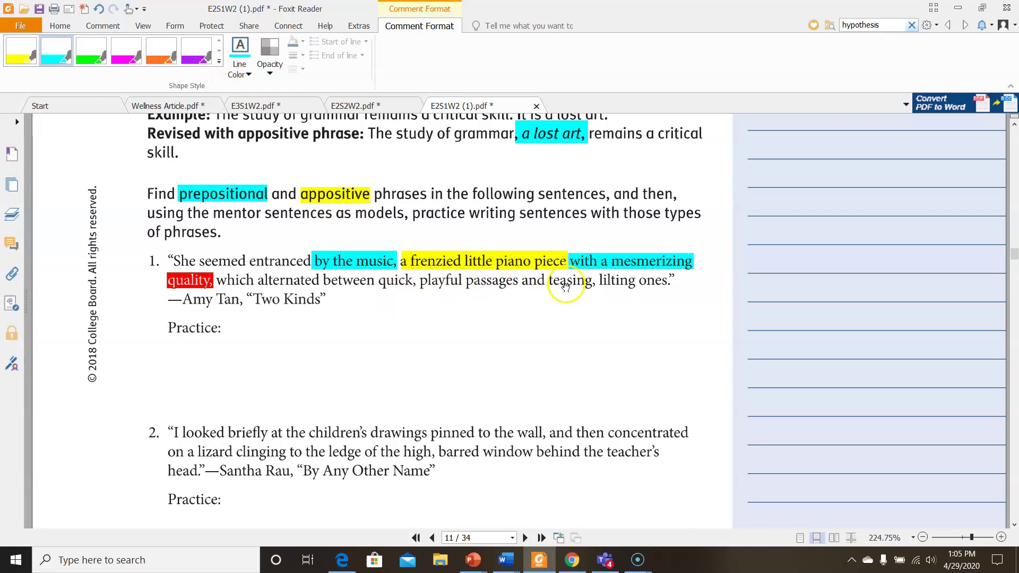
scroll(684, 300, up, 1)
click(684, 299)
click(512, 340)
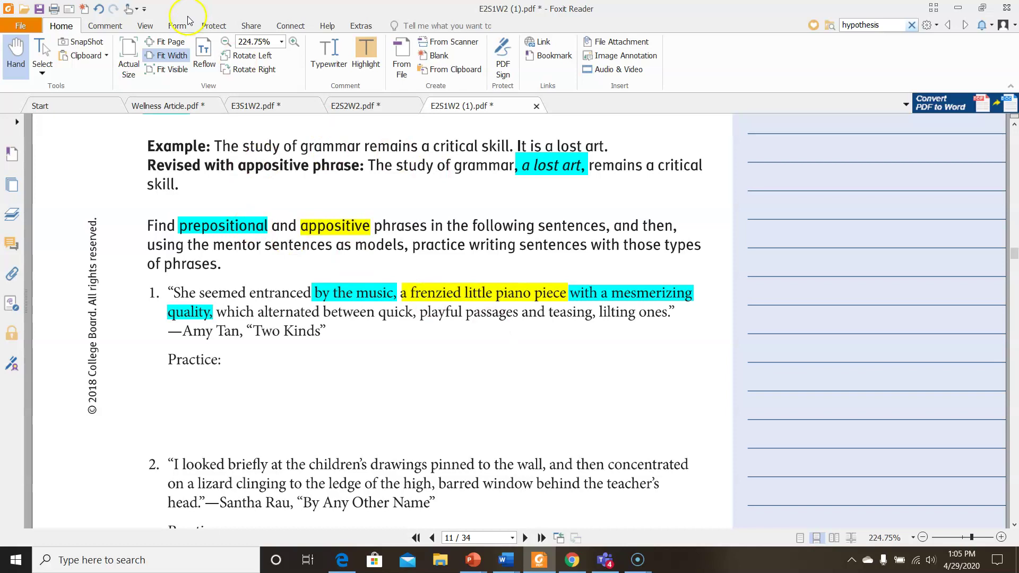
Type the Typewriter practice sentence ending 'and which affected people he knew and loved.' over two lines
click(108, 26)
click(183, 65)
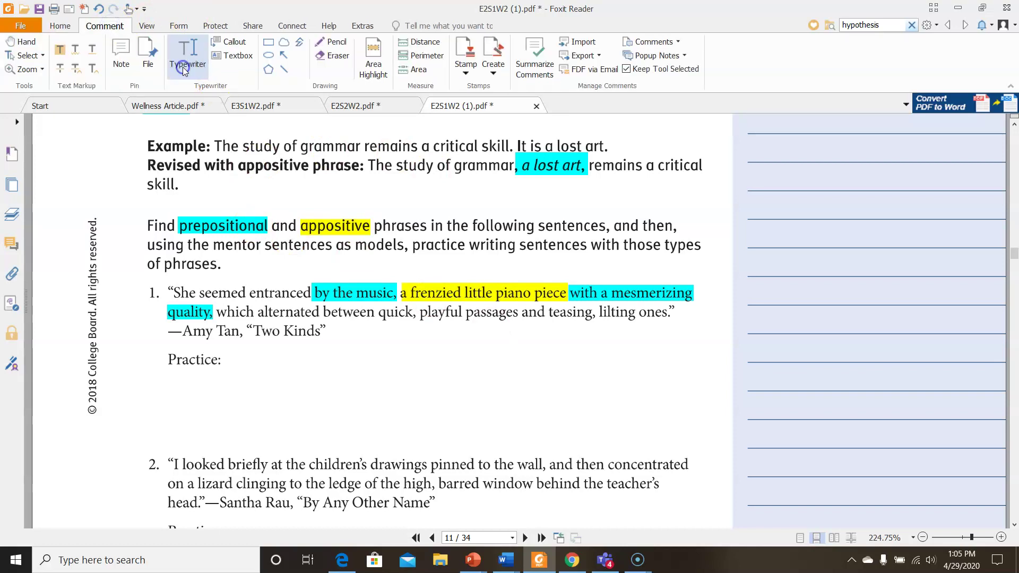
click(166, 382)
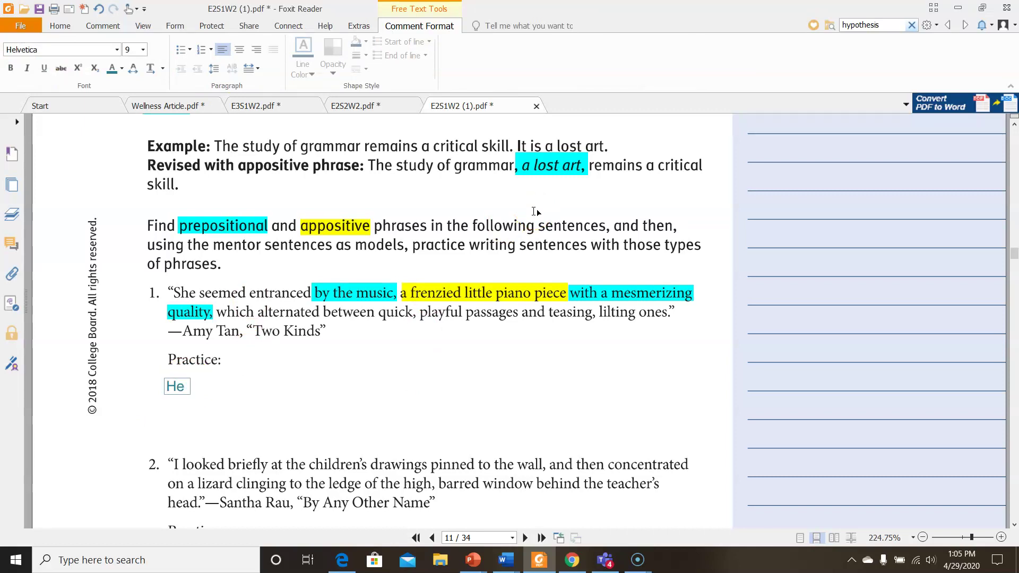
text(seemed)
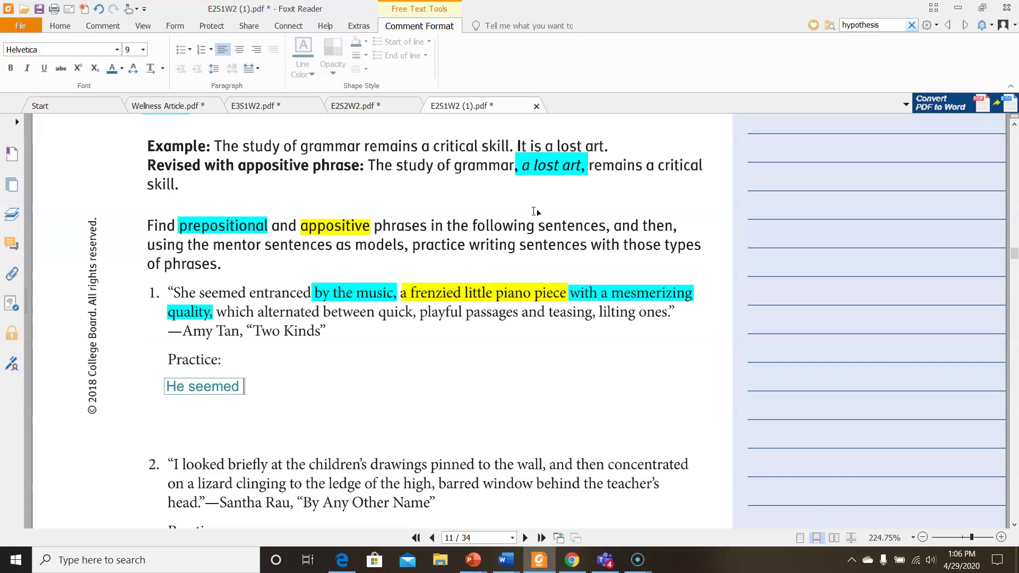
text( shocked)
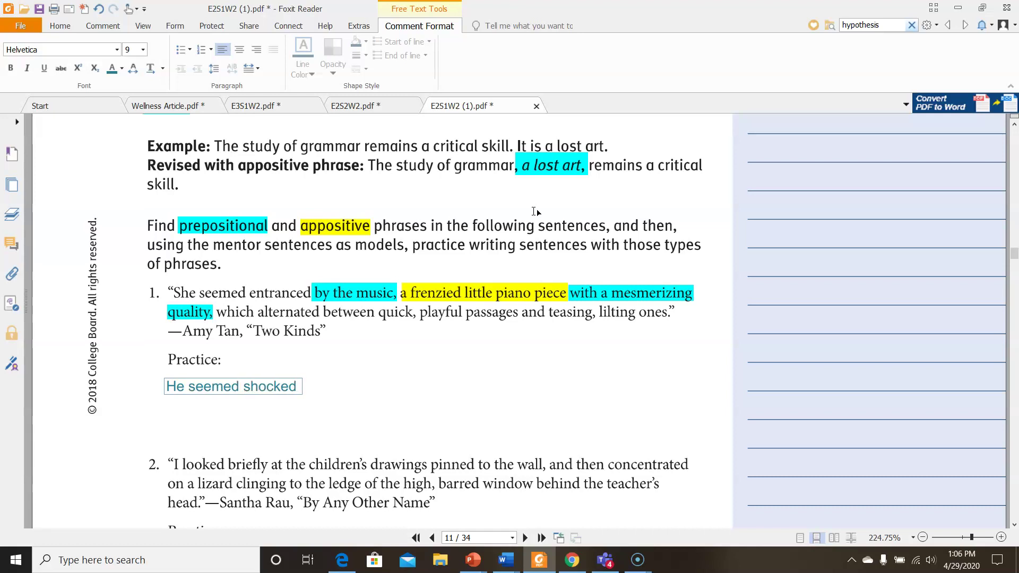
text( by the news)
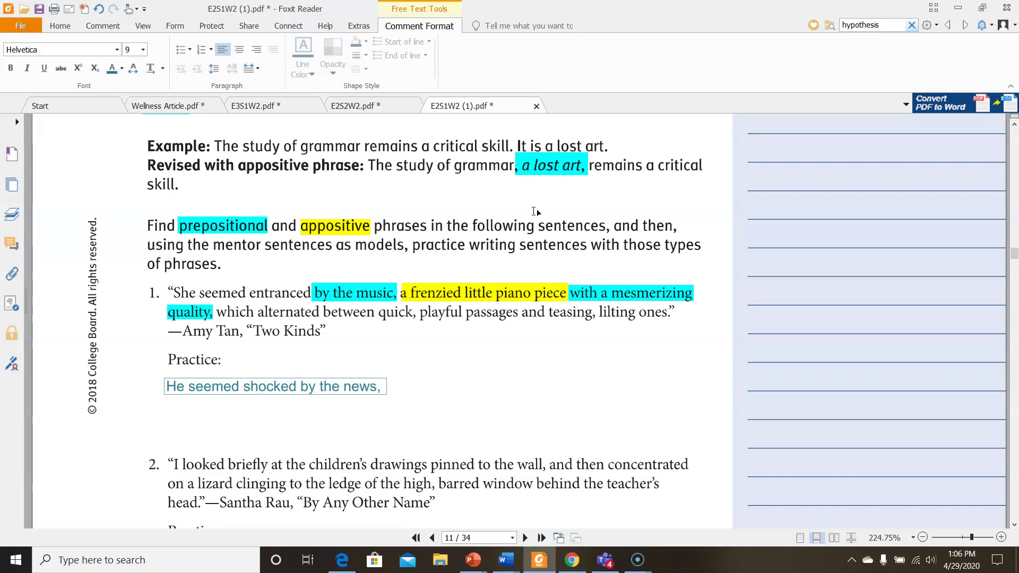
text(, a piece on)
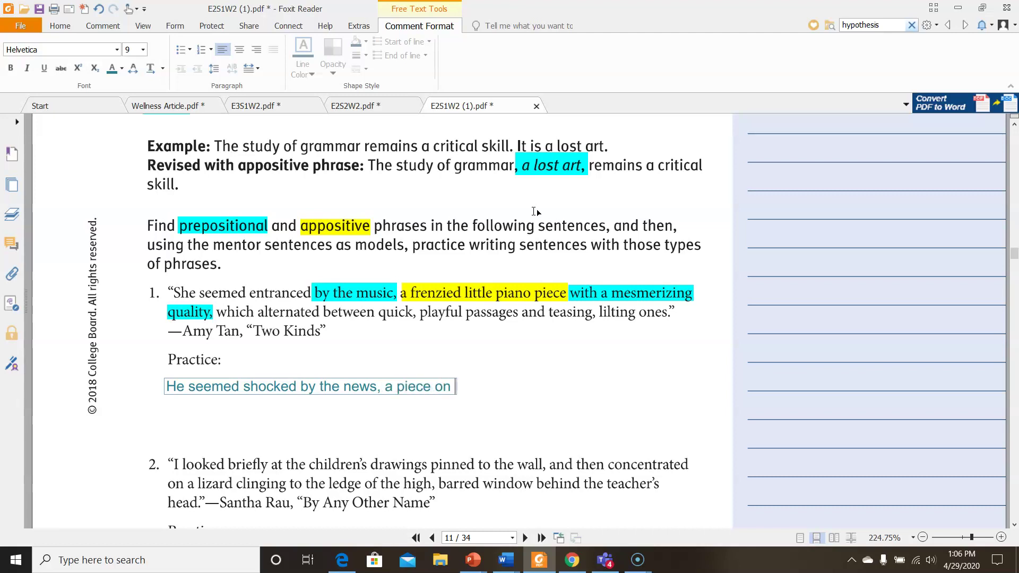
text( the contin)
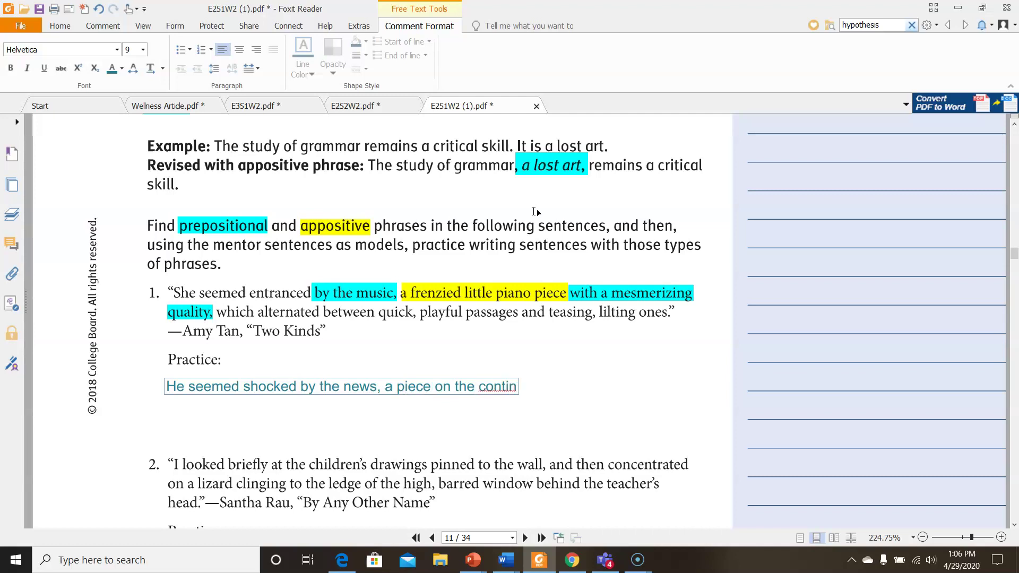
text(uing crisis)
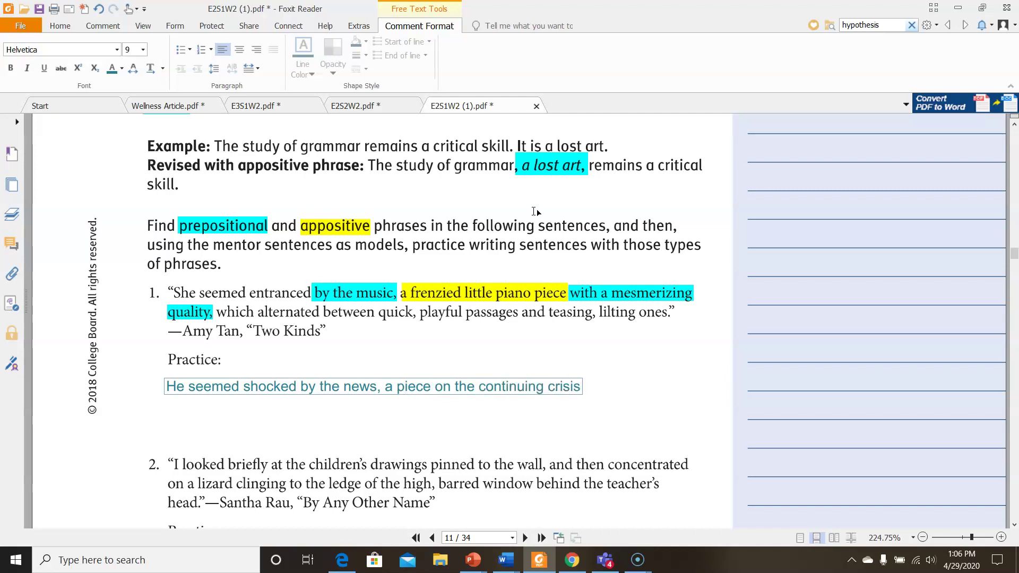
text( in another part of the world)
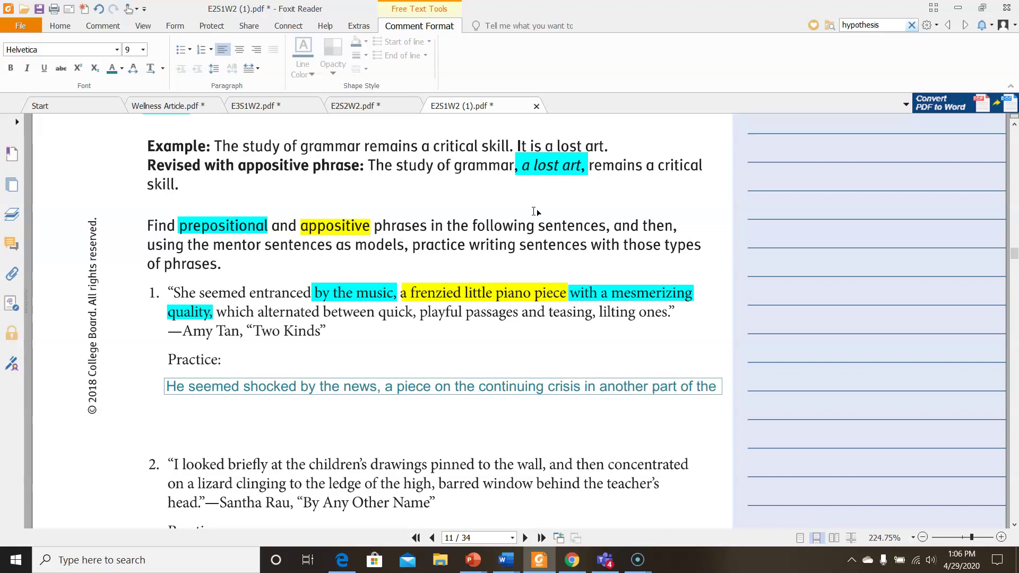
key(BackSpace)
key(BackSpace)
key(BackSpace)
key(BackSpace)
key(BackSpace)
key(BackSpace)
key(BackSpace)
key(BackSpace)
key(BackSpace)
key(BackSpace)
key(BackSpace)
key(BackSpace)
key(BackSpace)
key(Return)
text(of t)
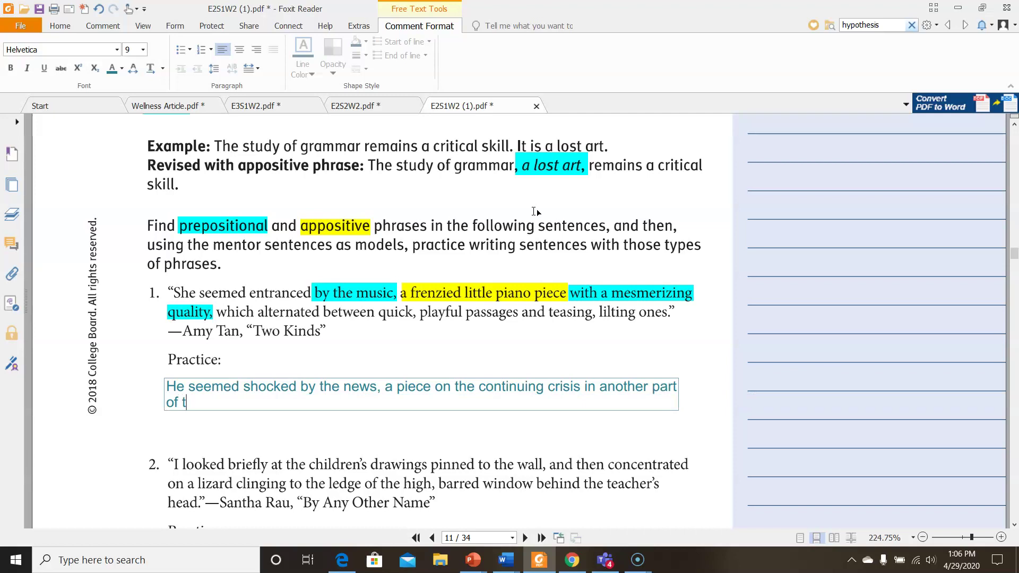
text(he world, and which)
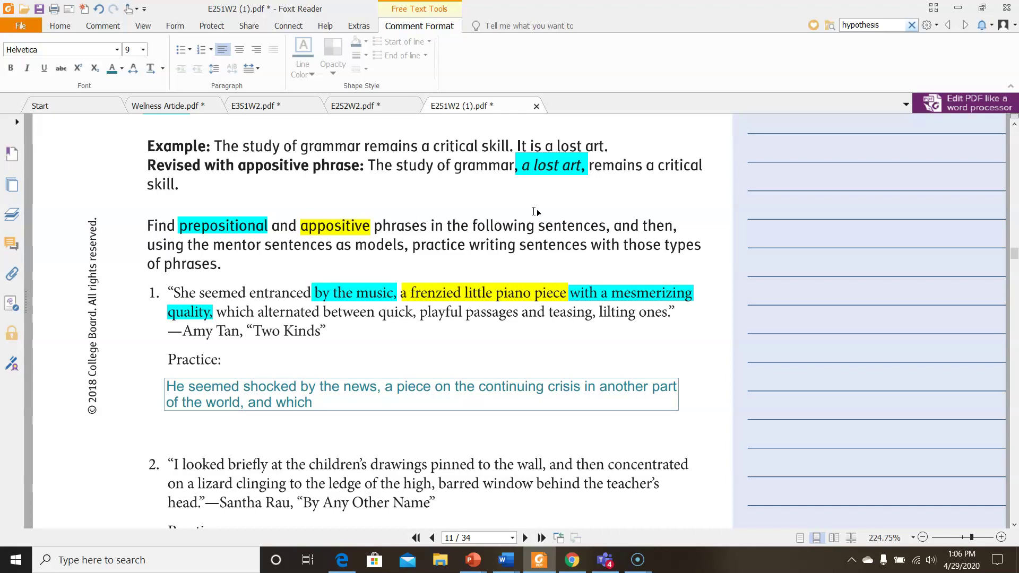
text( affected peop)
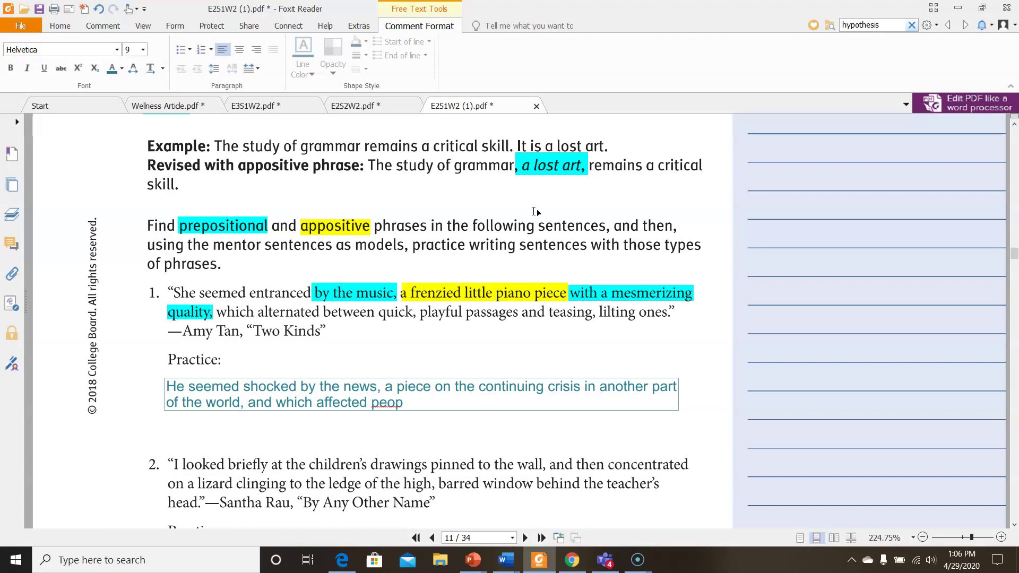
text(le he knew and loved.)
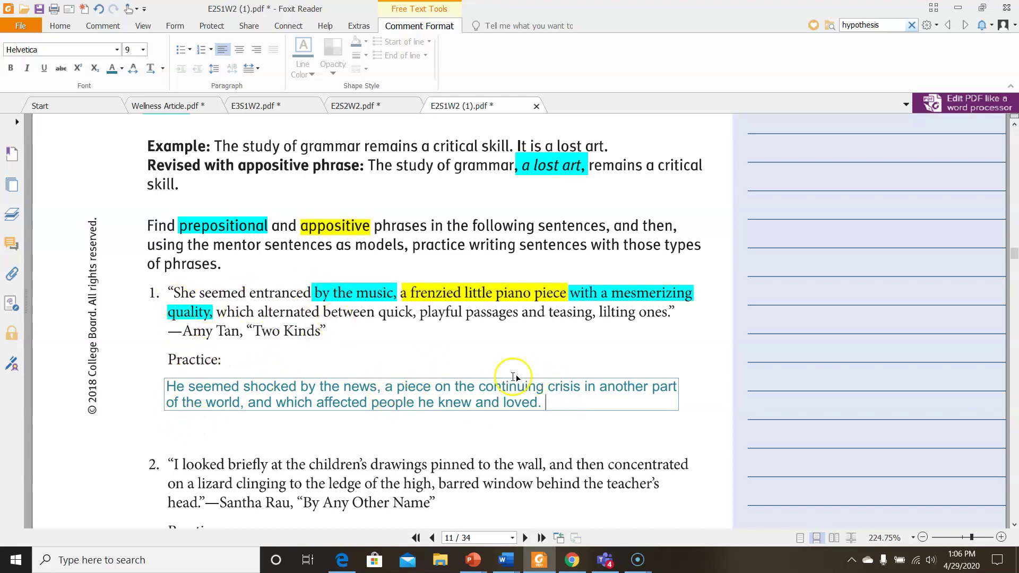
Area-highlight 'by the' in the practice sentence
click(687, 364)
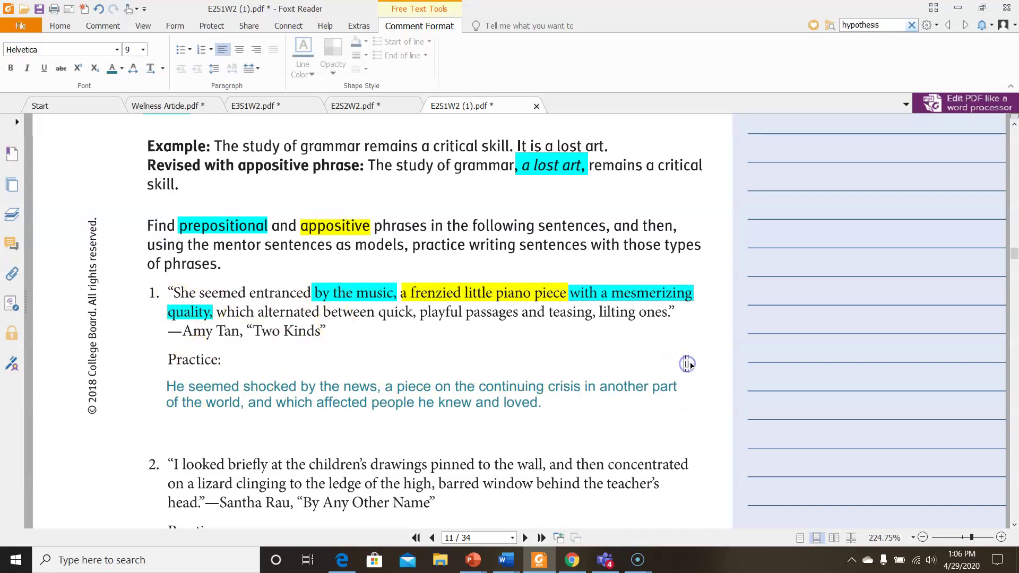
click(104, 25)
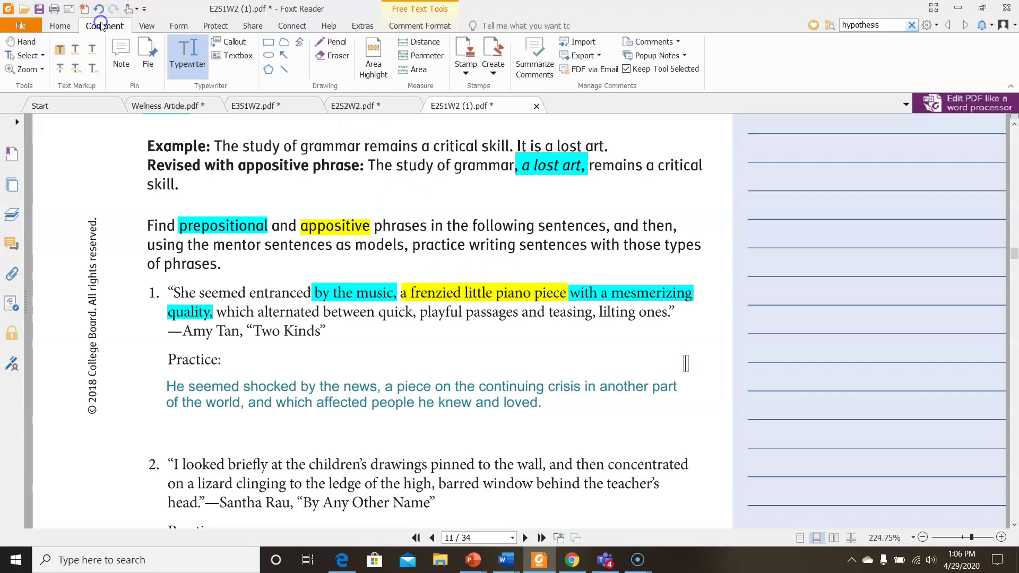
click(373, 60)
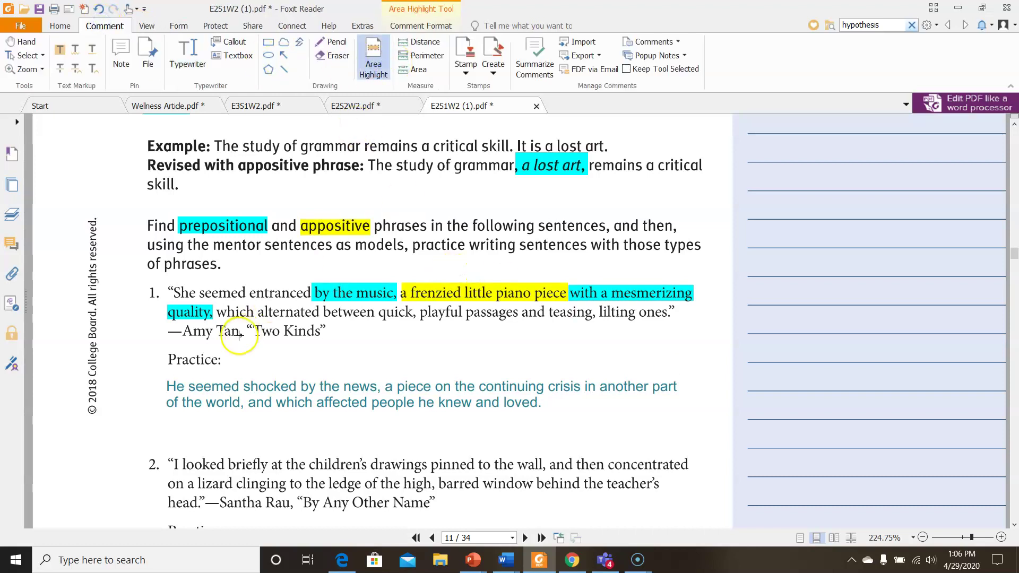
drag(300, 380, 381, 395)
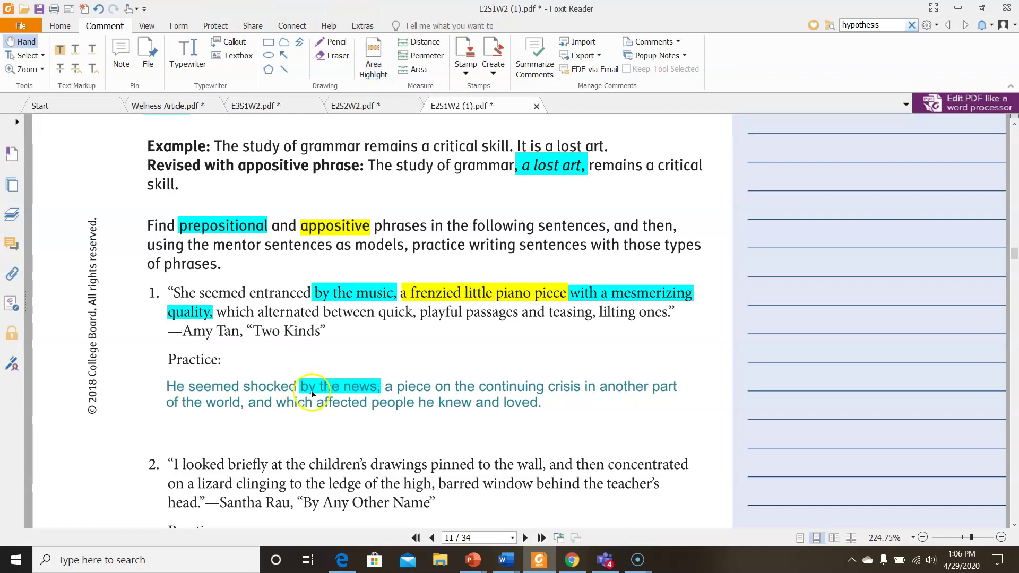
Highlight the appositive 'a piece' and recolour it yellow
click(373, 58)
drag(385, 378, 428, 391)
click(419, 390)
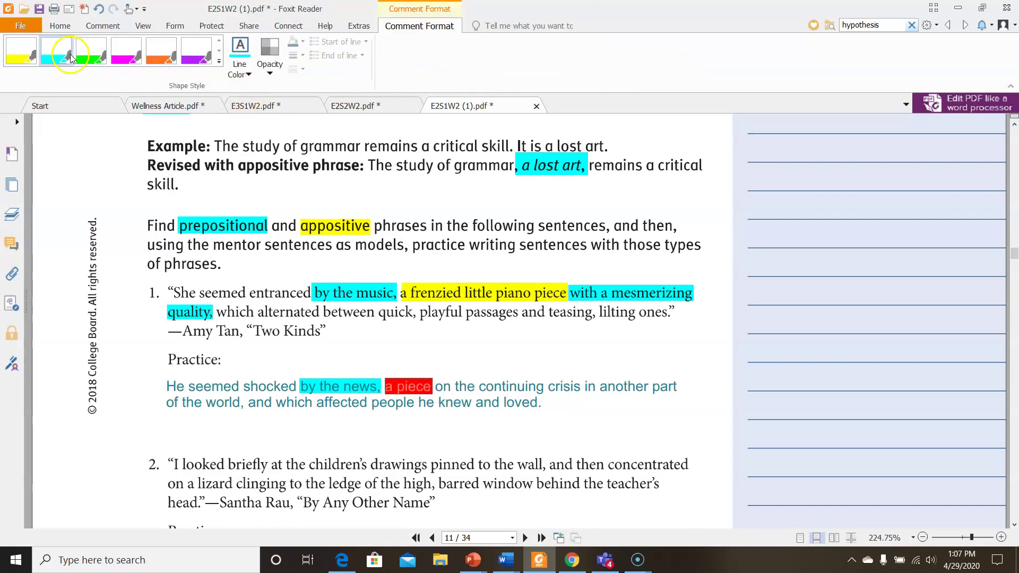
click(28, 55)
click(61, 25)
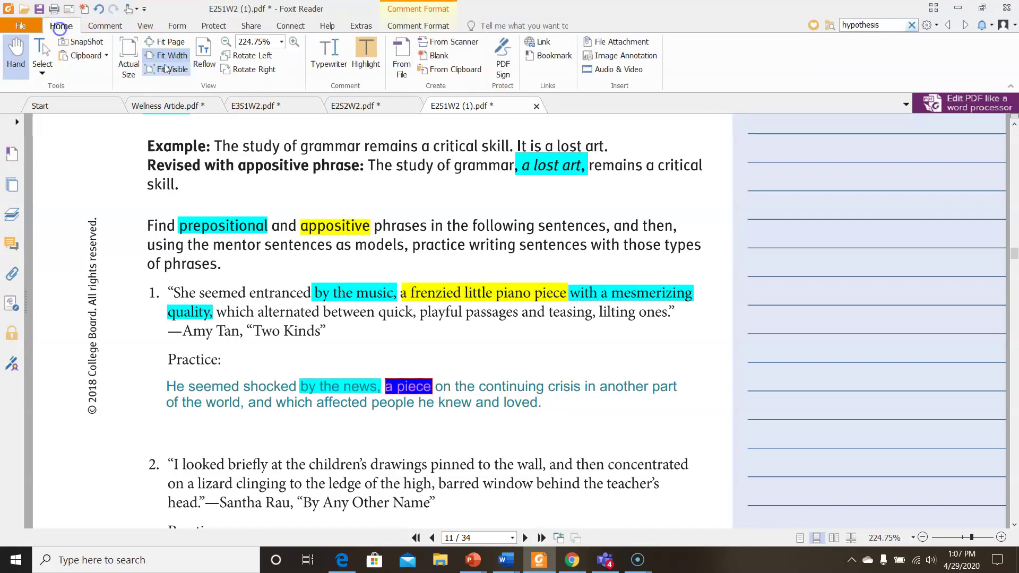
click(551, 370)
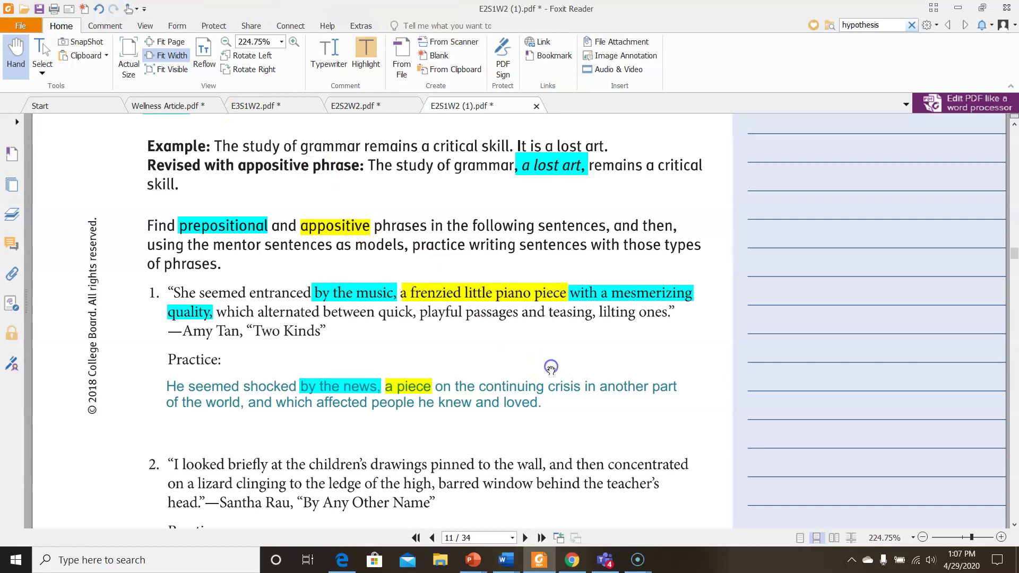
Highlight 'on the continuing crisis' and recolour it teal
click(365, 55)
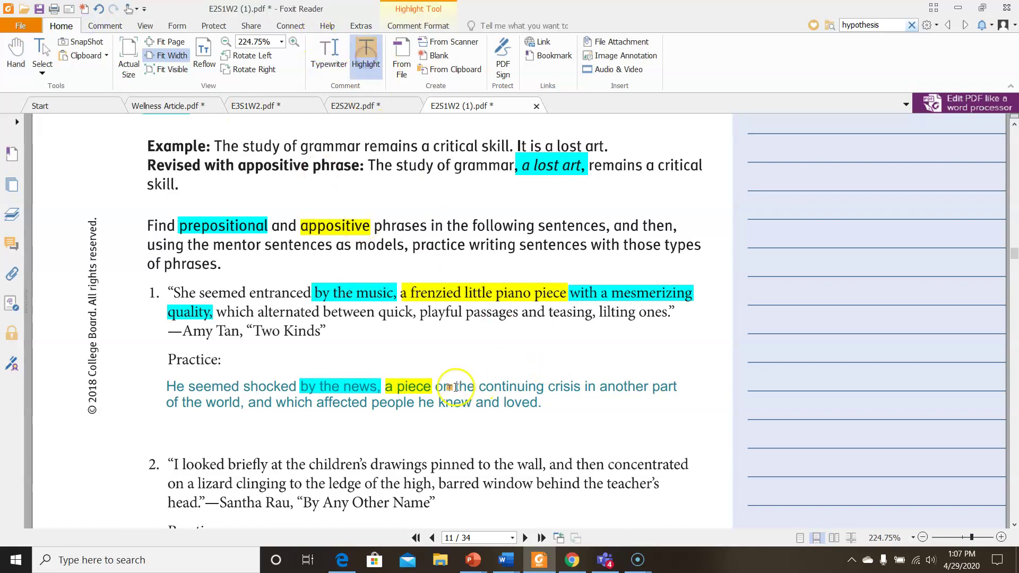
click(105, 26)
click(374, 62)
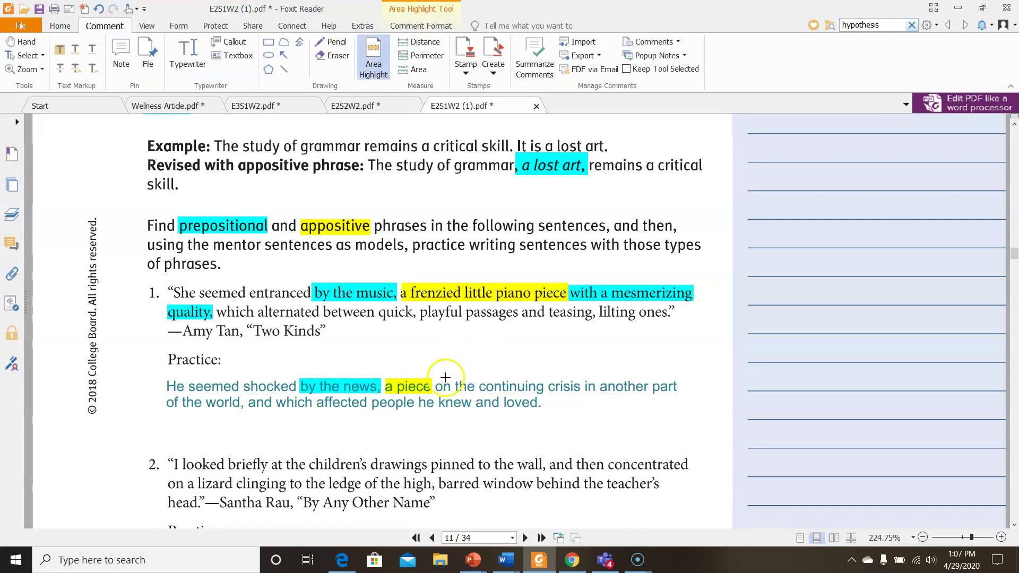
drag(436, 378, 582, 397)
click(520, 397)
click(56, 51)
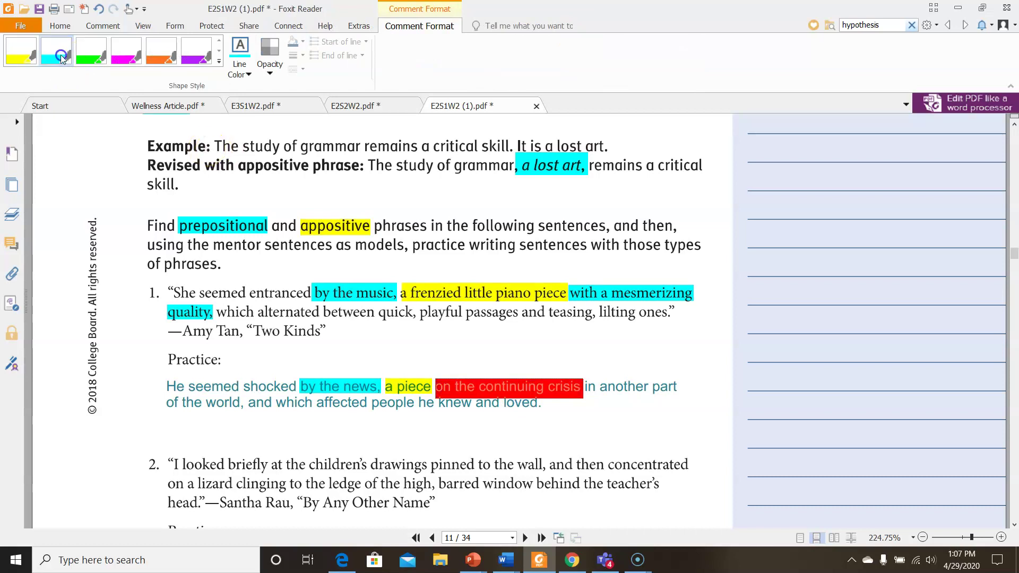
click(155, 239)
Highlight 'in another part' and 'of the world,' in teal
click(104, 26)
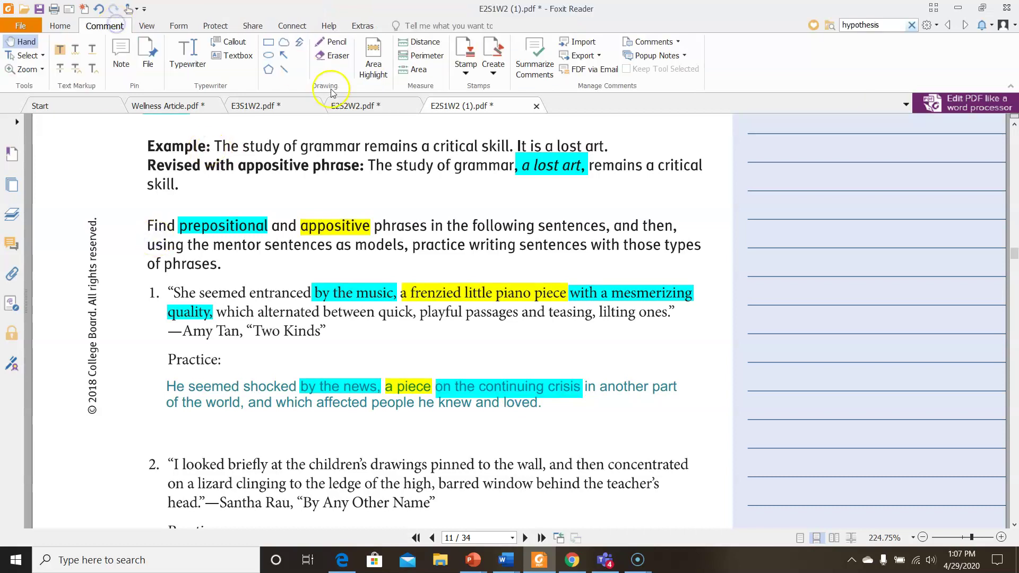
click(374, 64)
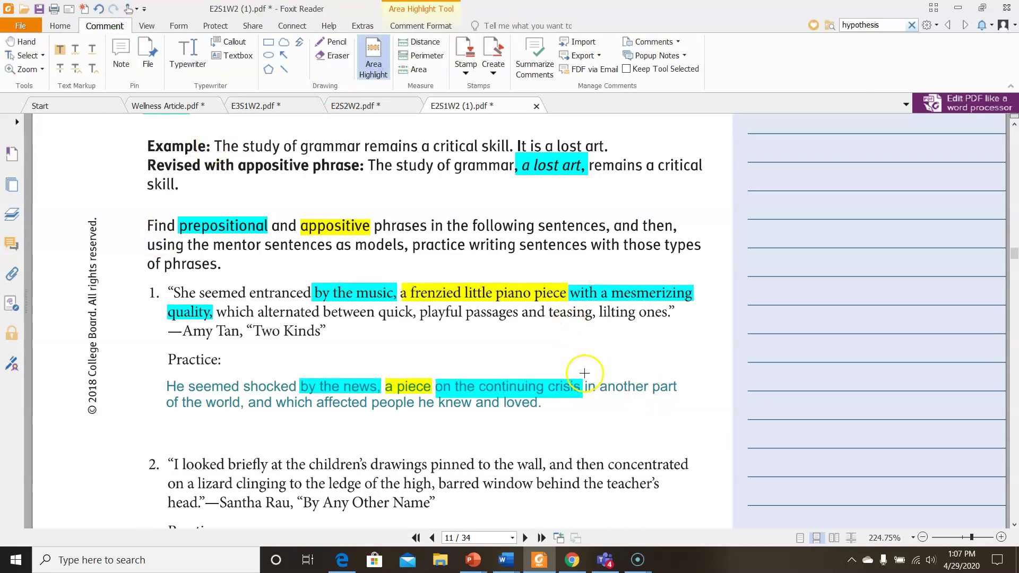
drag(612, 391, 679, 398)
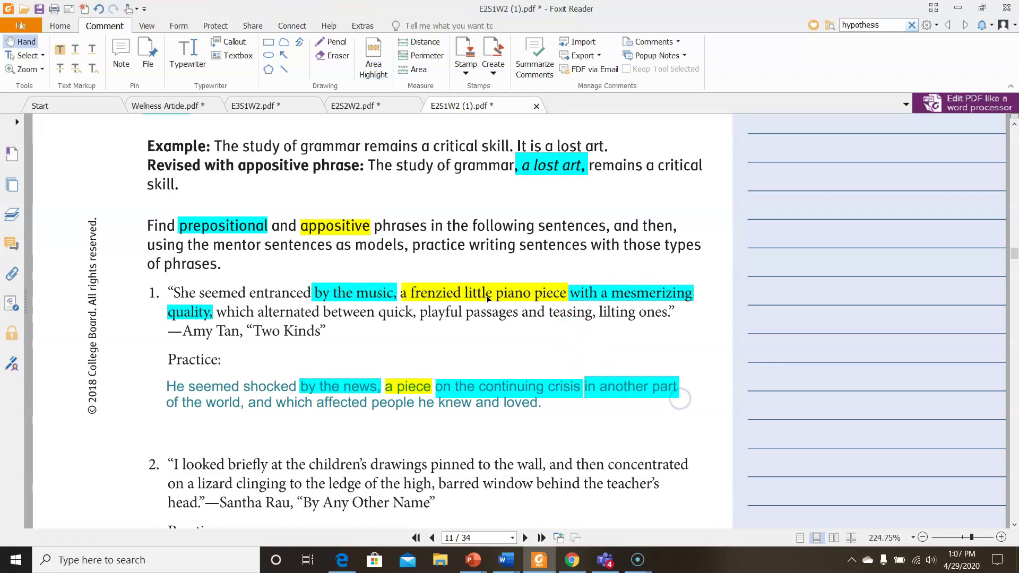
click(373, 63)
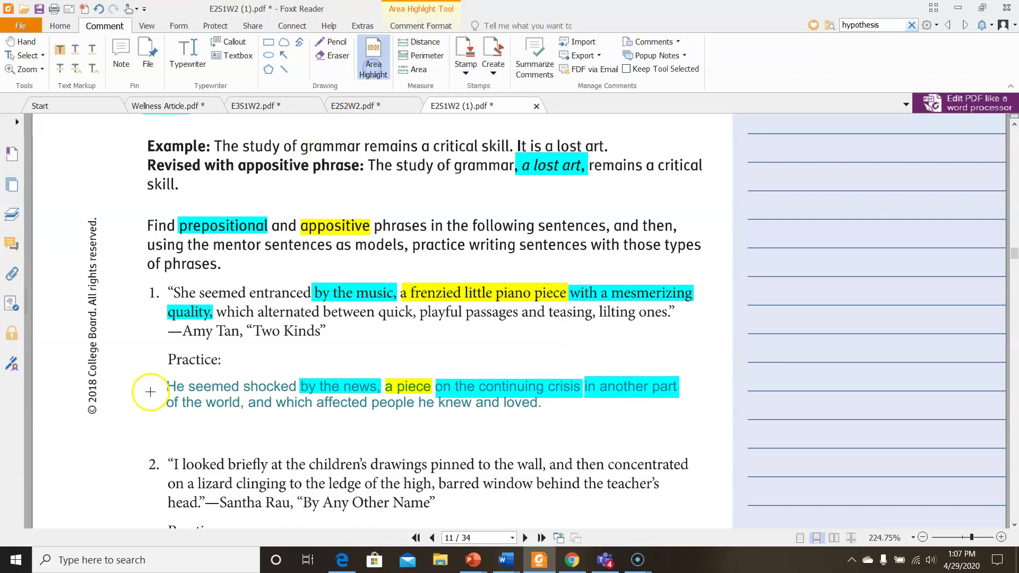
drag(161, 396, 244, 412)
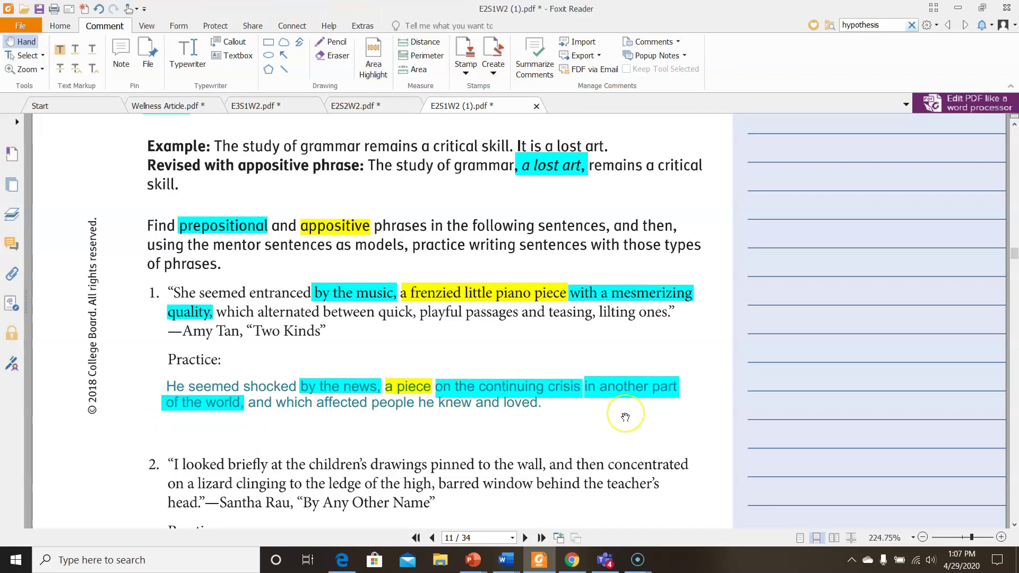
mouse_move(317, 407)
Scroll down to page 12's Parenthetical Expressions section with its two example quotes
scroll(278, 425, down, 5)
scroll(273, 300, down, 1)
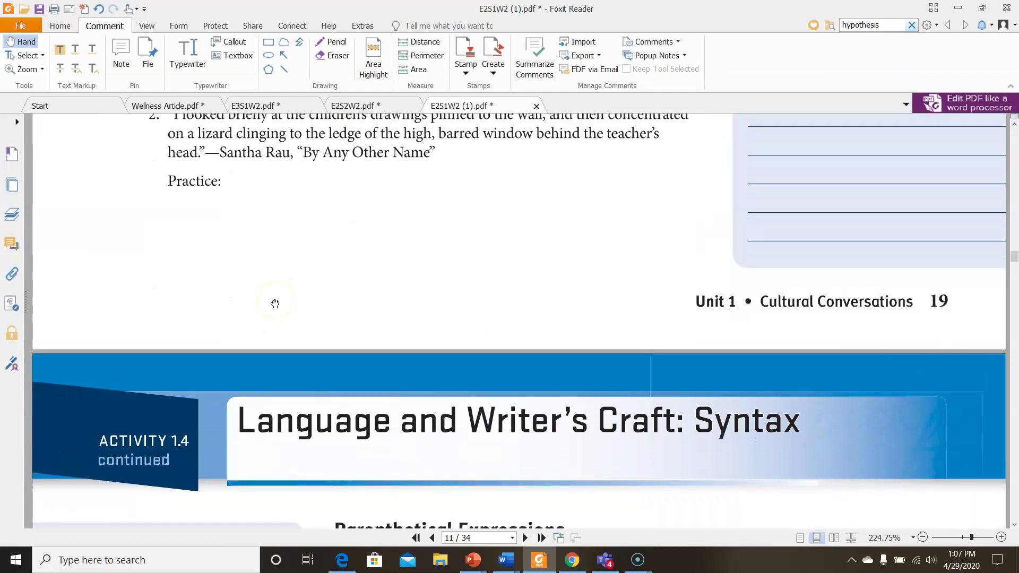
scroll(275, 304, down, 3)
scroll(275, 302, down, 5)
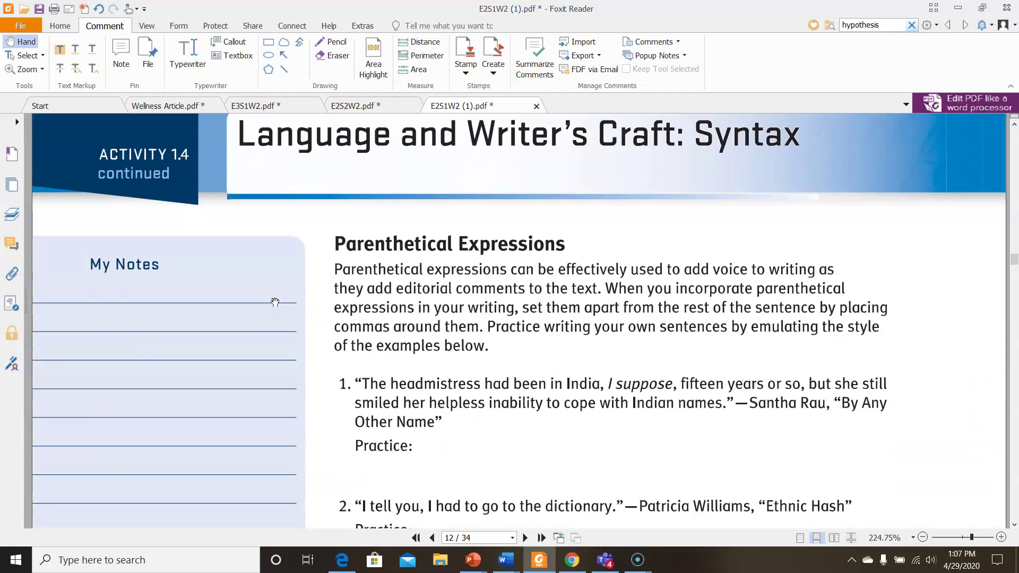
scroll(275, 302, down, 2)
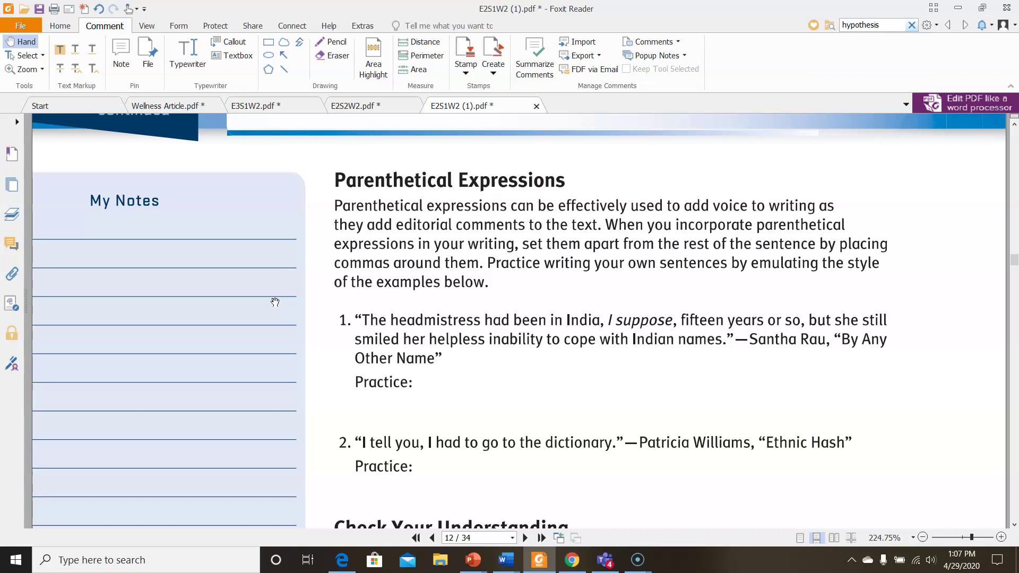
Area-highlight 'Parenthetical expressions' in the opening sentence and 'I suppose,' in example 1
click(376, 56)
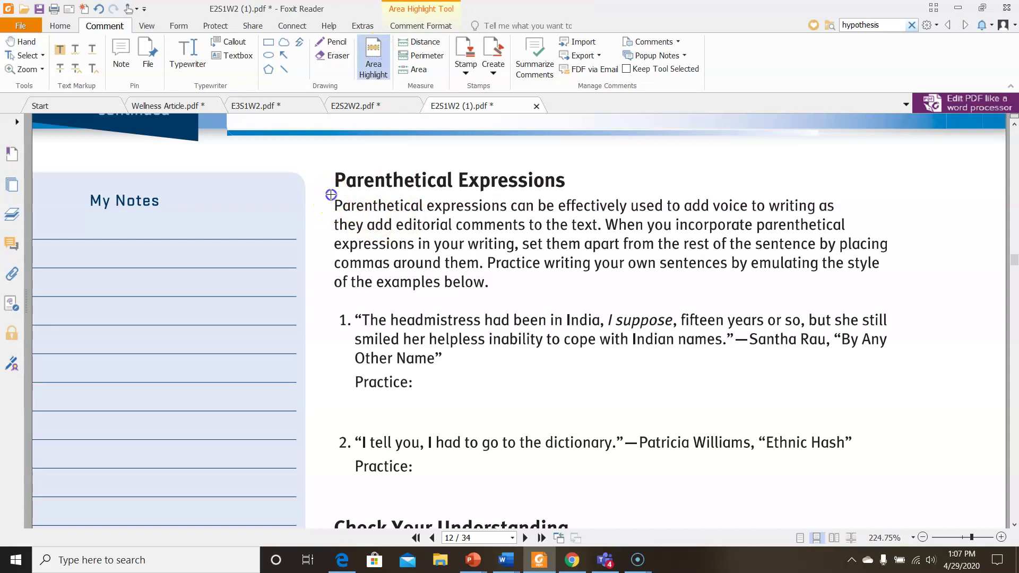
drag(330, 196, 510, 217)
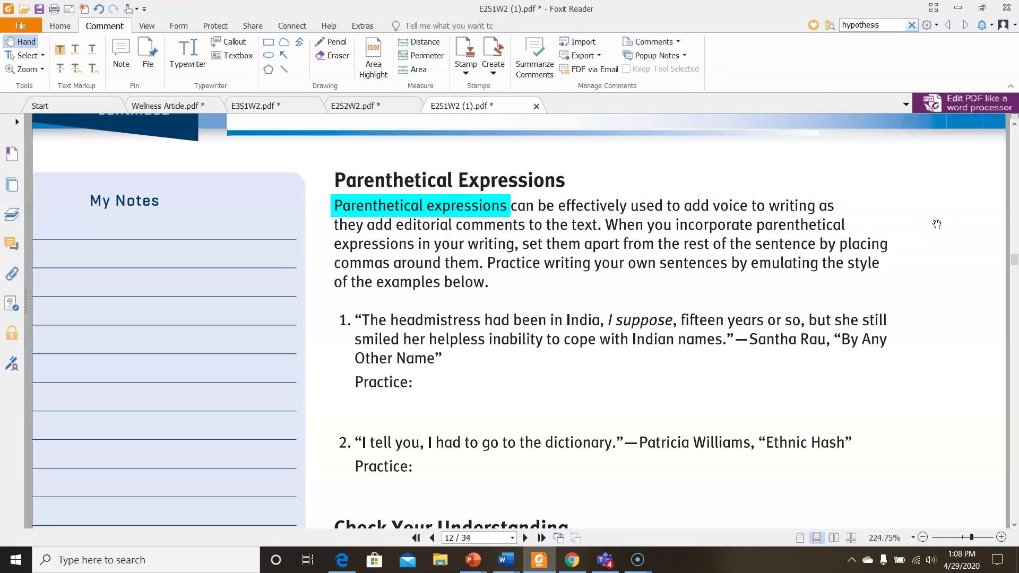
click(373, 63)
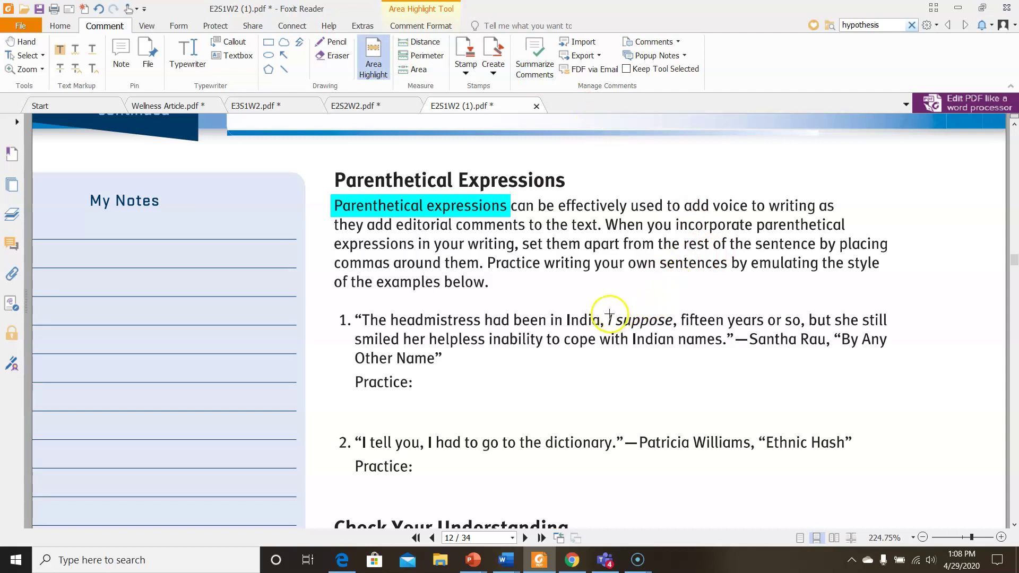
drag(606, 310, 680, 331)
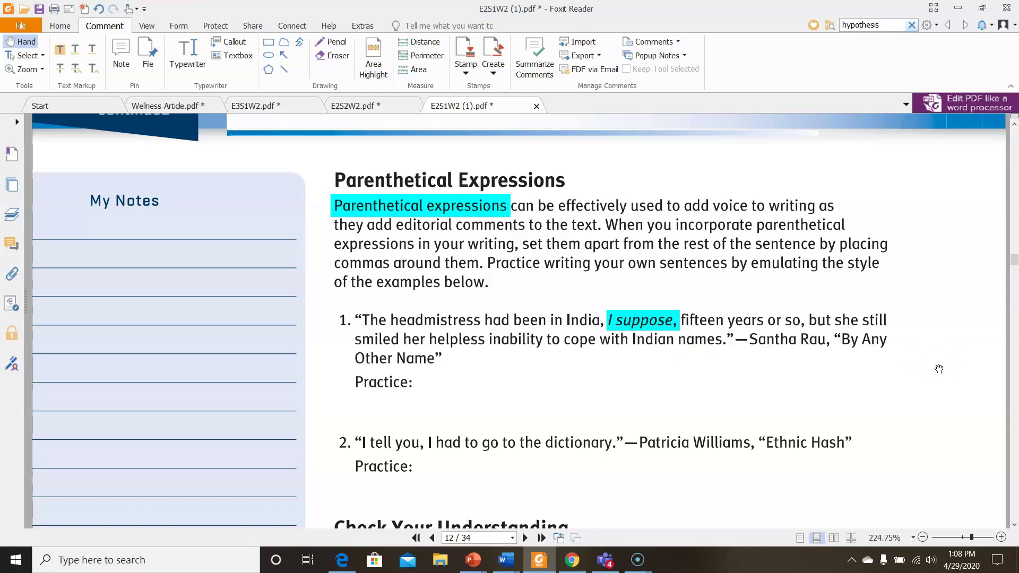
Scroll through the Check Your Understanding task down to the page 12 footer
scroll(938, 367, down, 2)
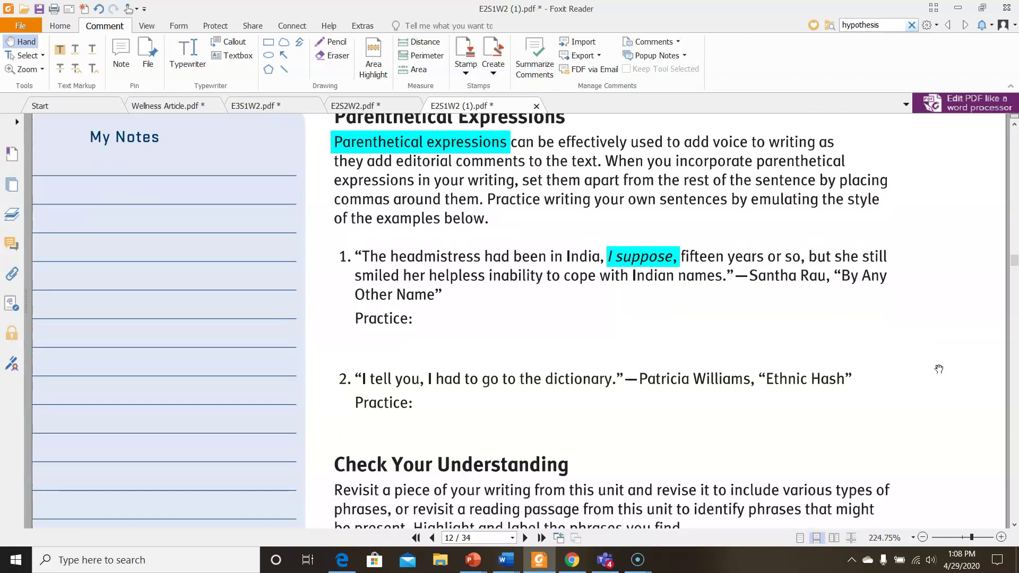
scroll(666, 329, down, 2)
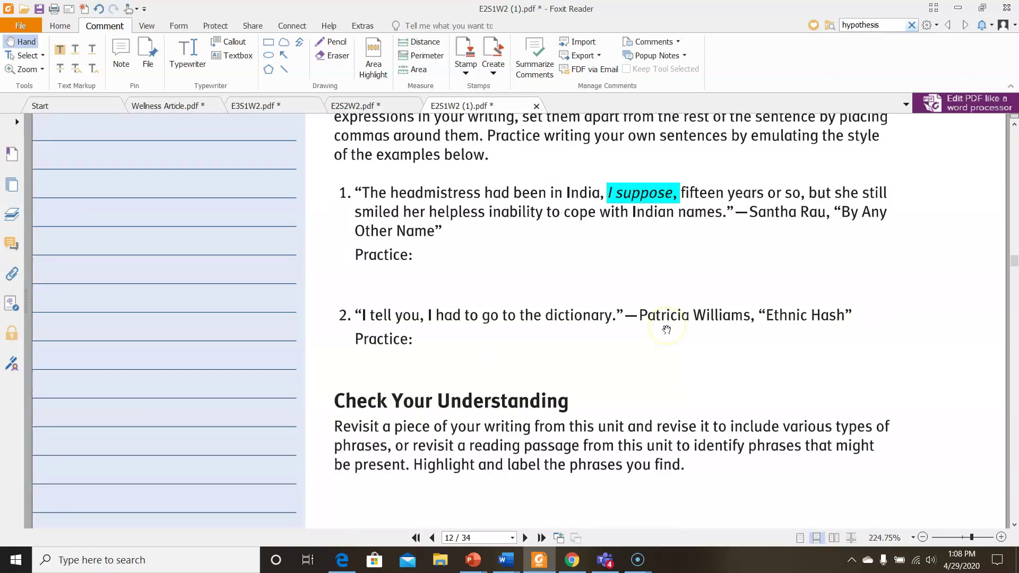
scroll(539, 344, down, 3)
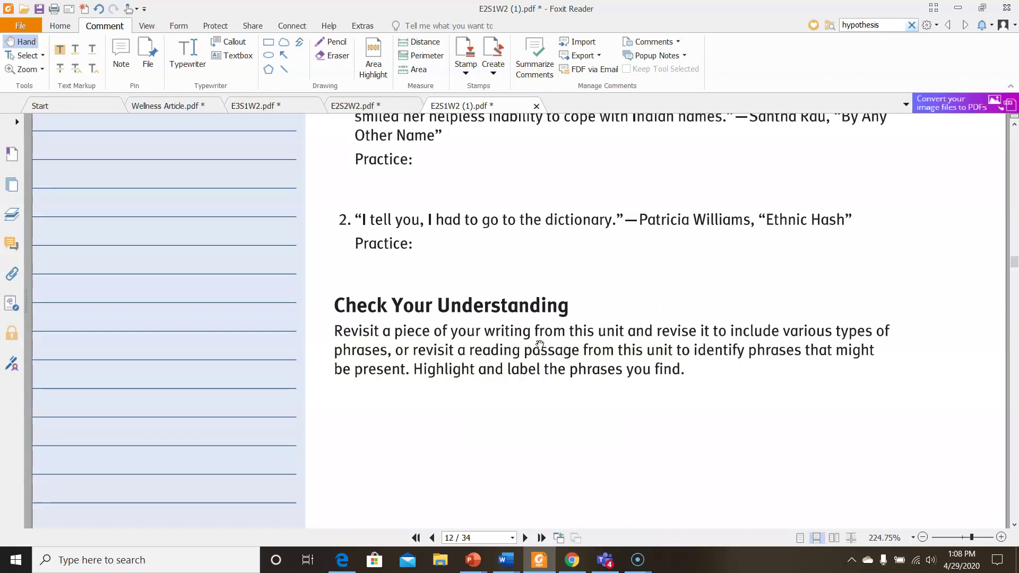
scroll(539, 344, down, 2)
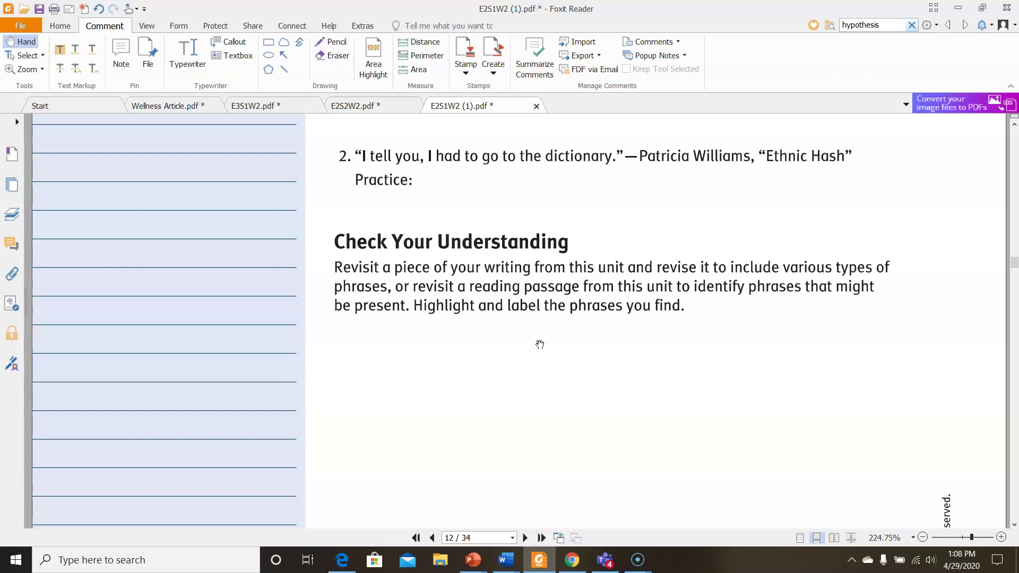
scroll(540, 344, down, 10)
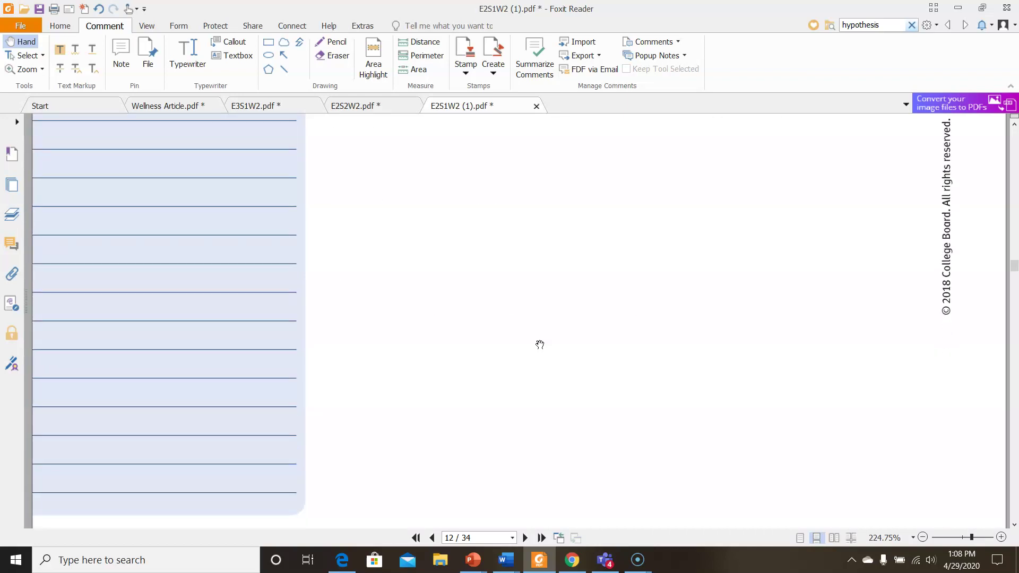
click(580, 352)
scroll(580, 355, down, 5)
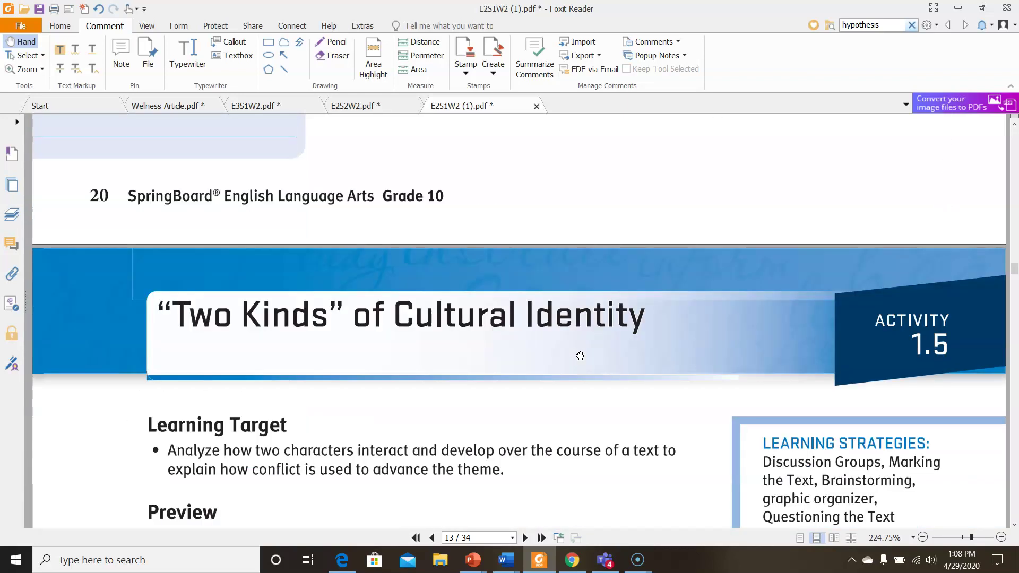
scroll(580, 355, up, 5)
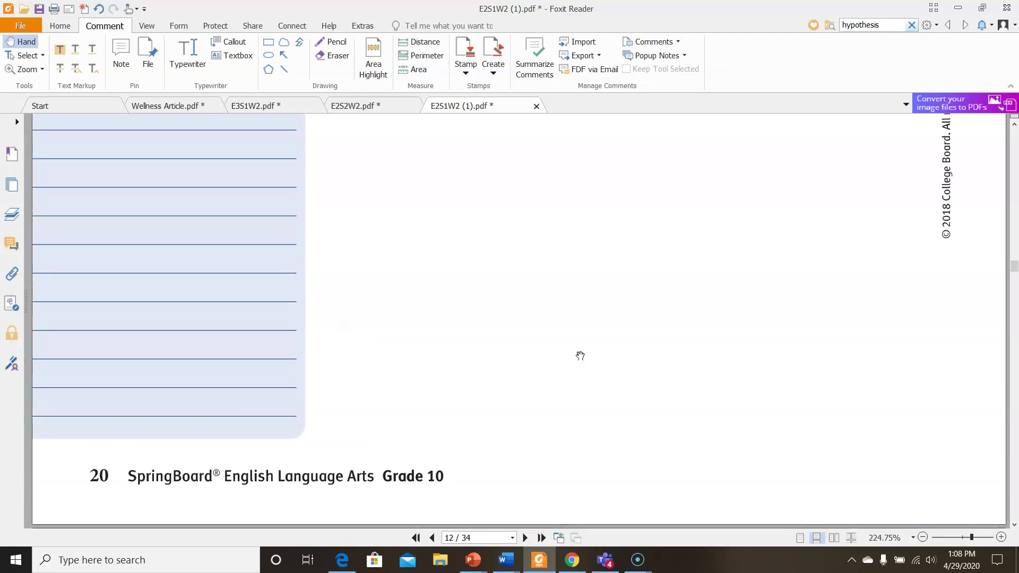